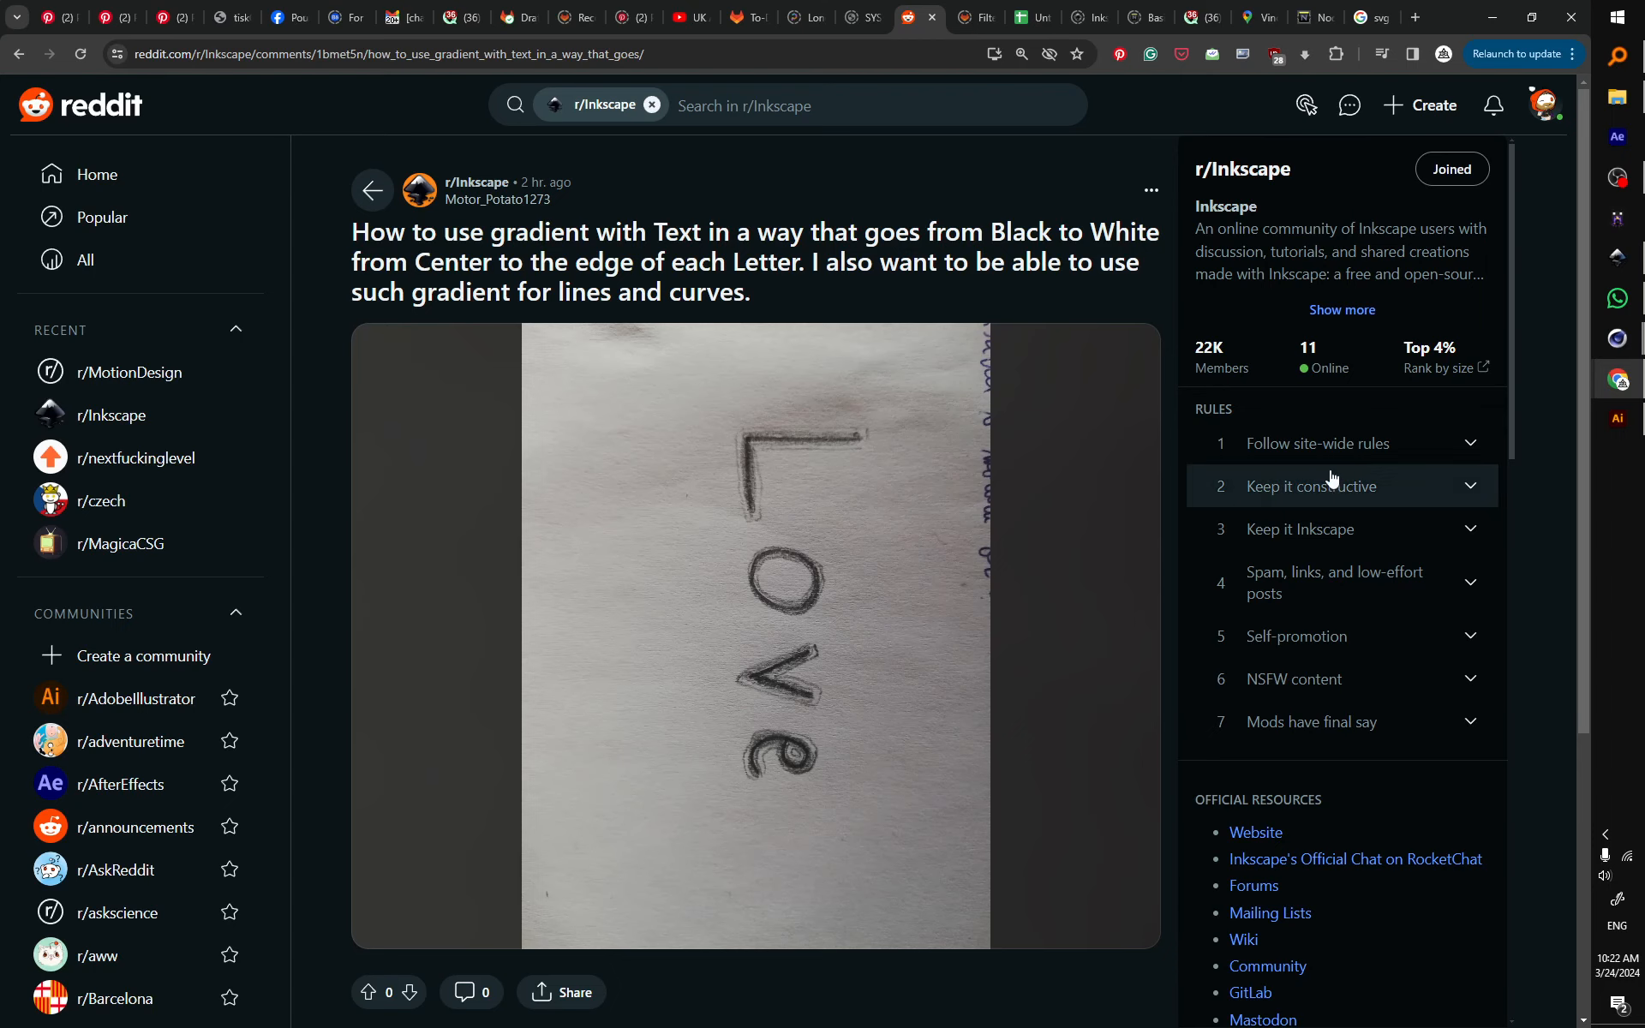
# Step: Switch from the Reddit gradient question to the Inkscape document with the red smiling heart
pyautogui.click(1637, 259)
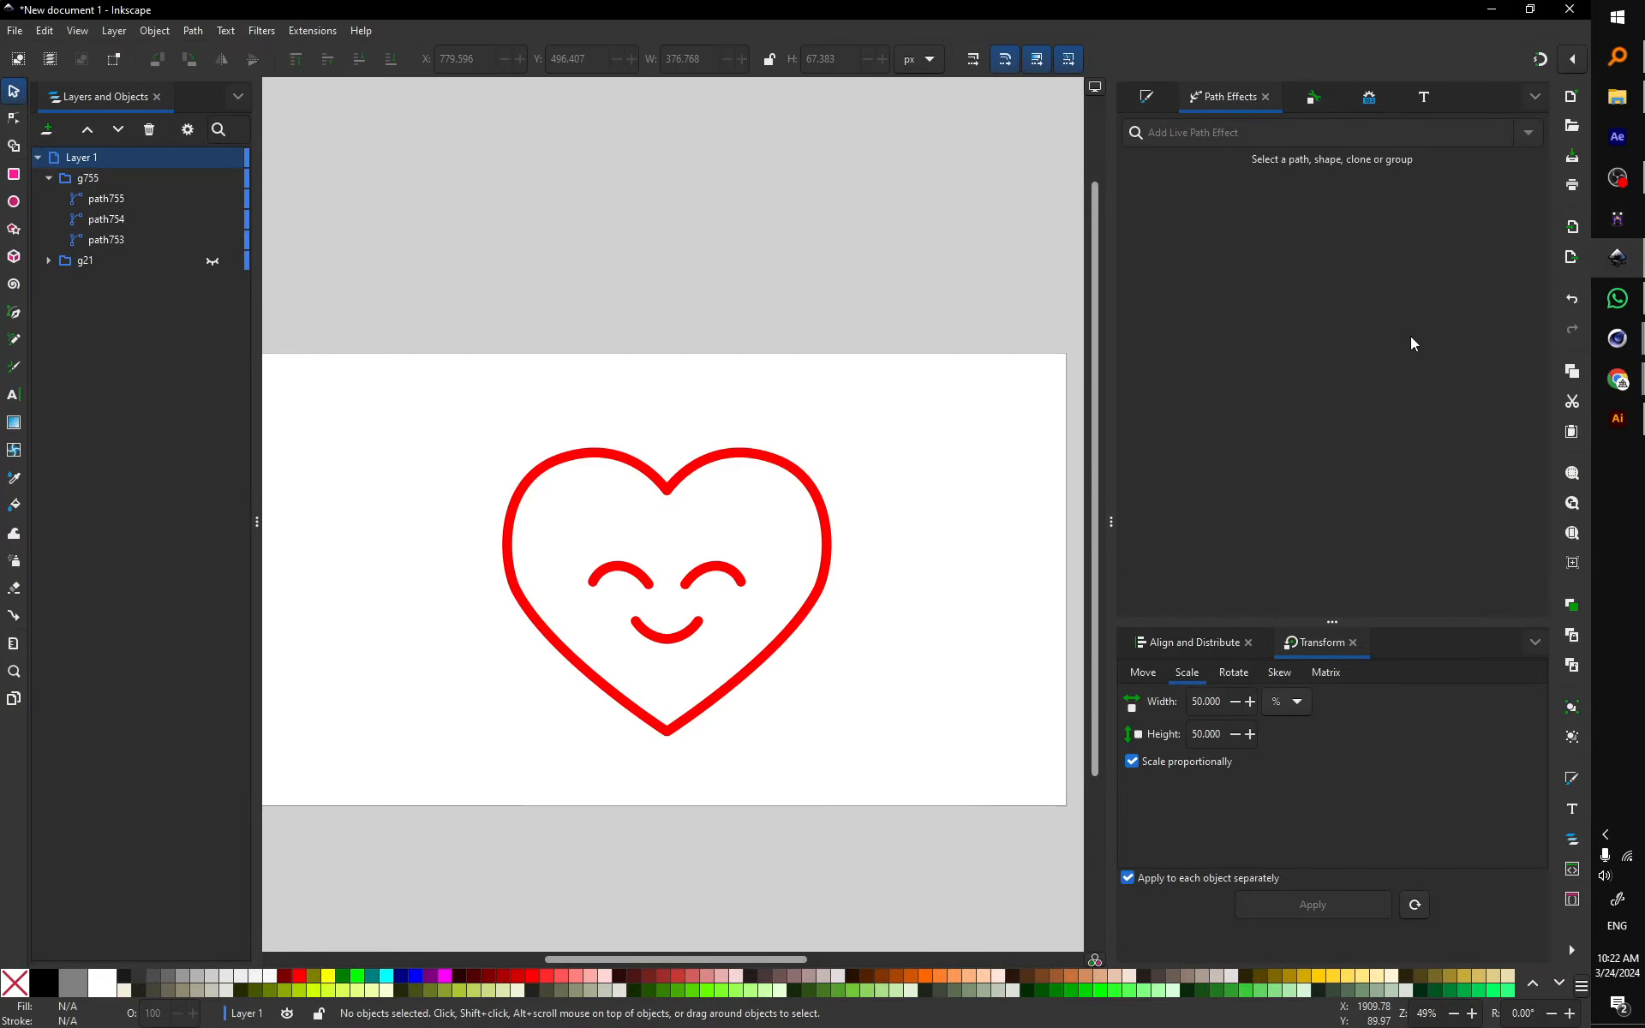
# Step: Duplicate the heart group, give the copy a yellow 114 px stroke, and place it behind the red original
pyautogui.click(777, 467)
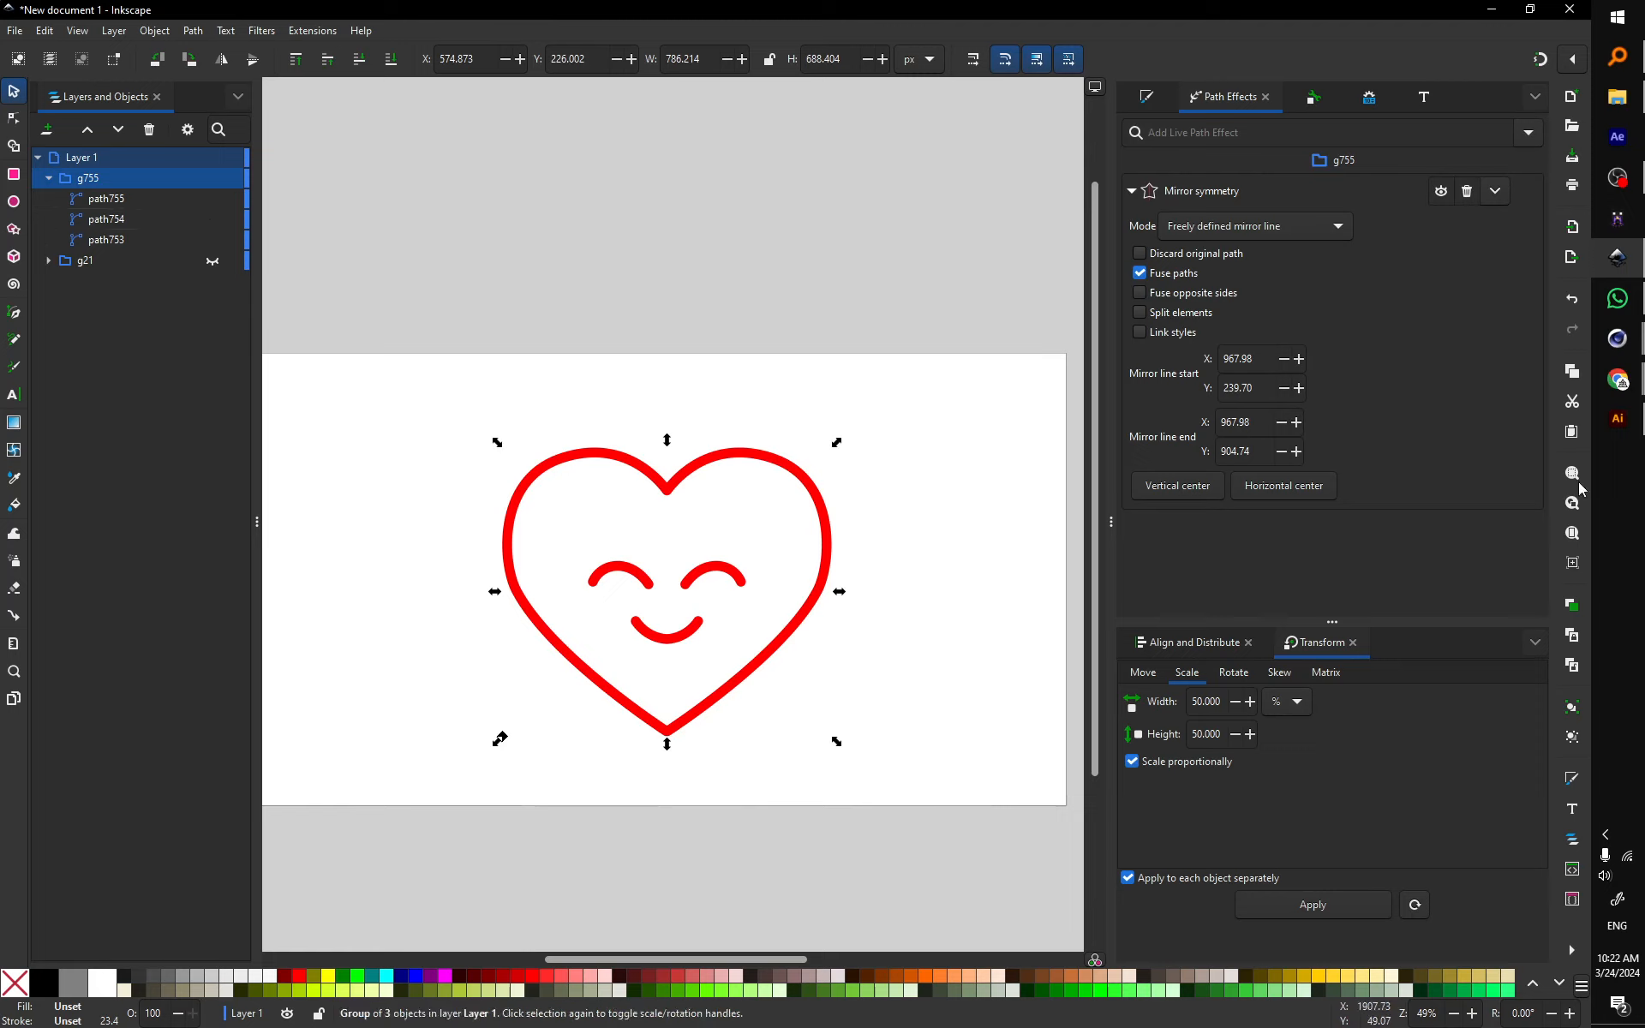
pyautogui.click(1571, 610)
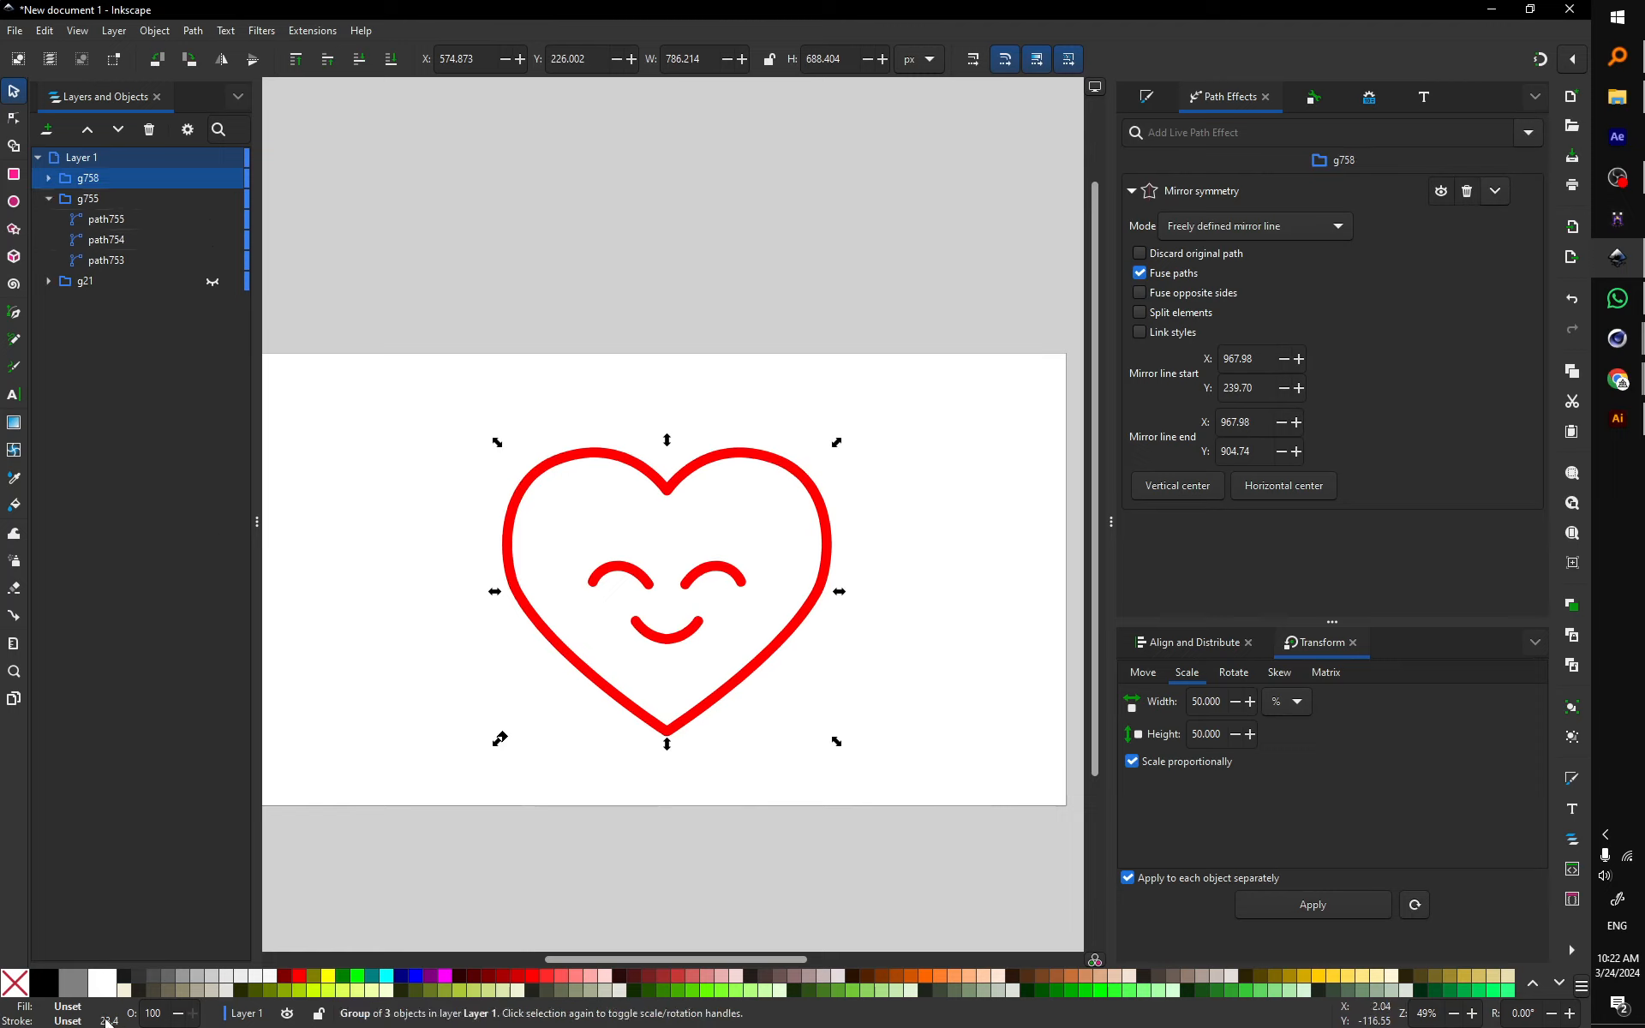
pyautogui.moveTo(108, 1021); pyautogui.dragTo(460, 865)
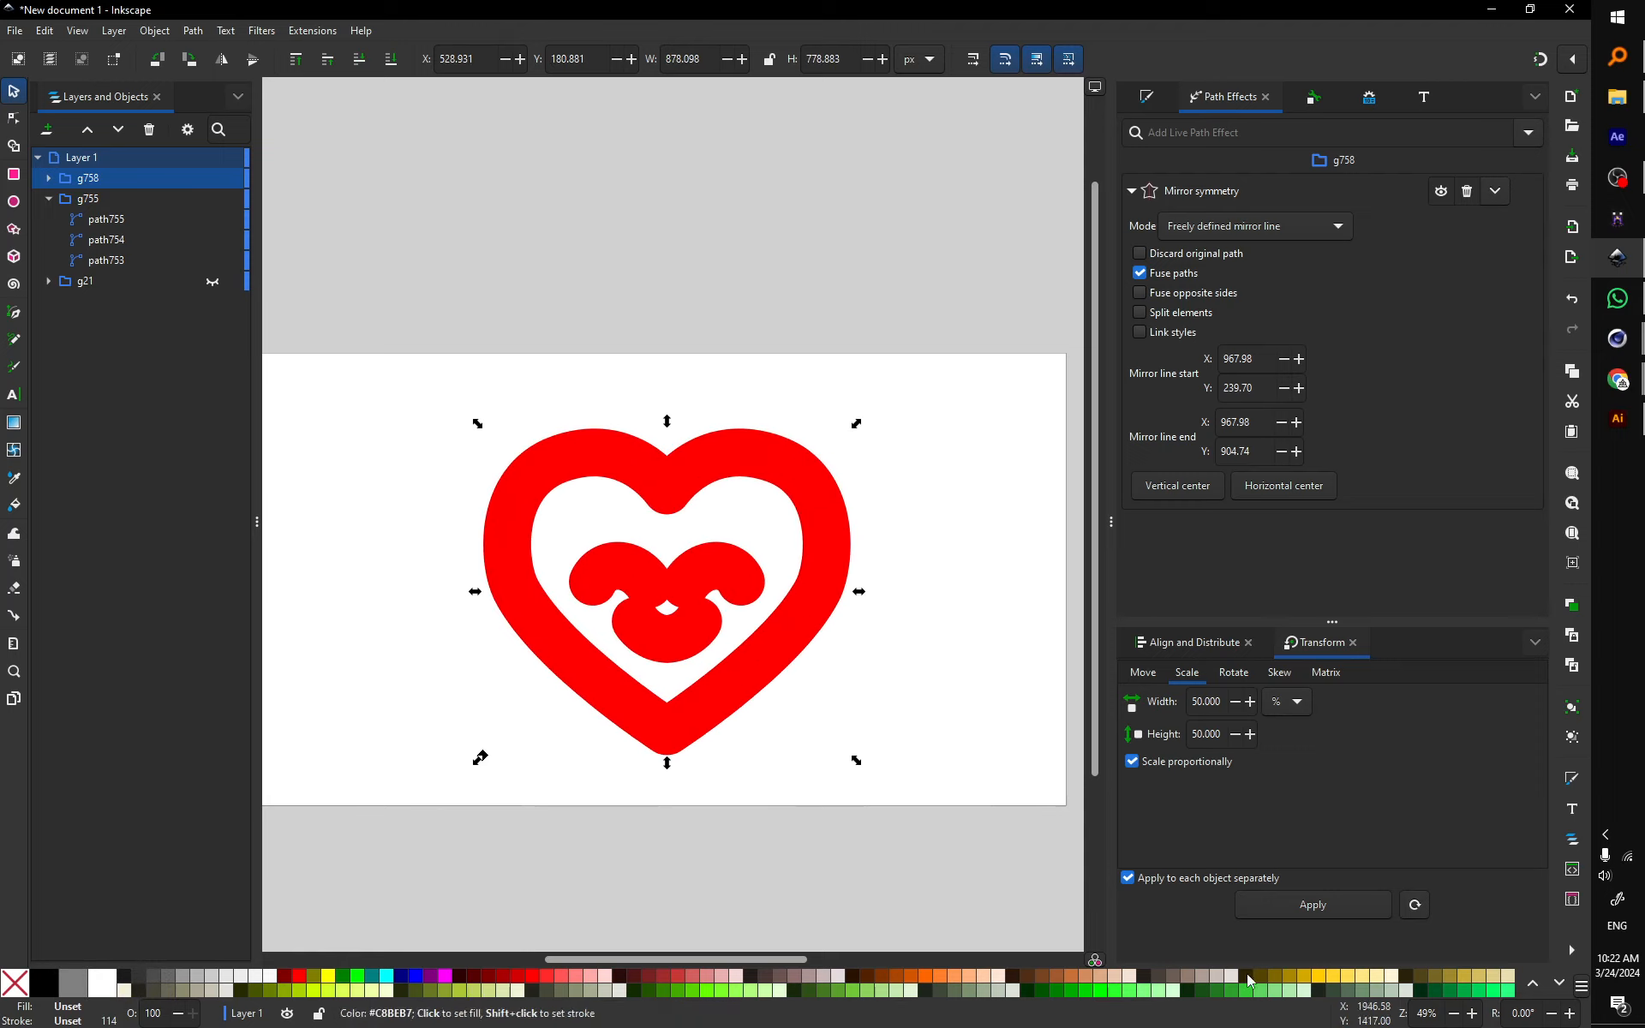
pyautogui.keyDown('shift'); pyautogui.click(1341, 981); pyautogui.keyUp('shift')
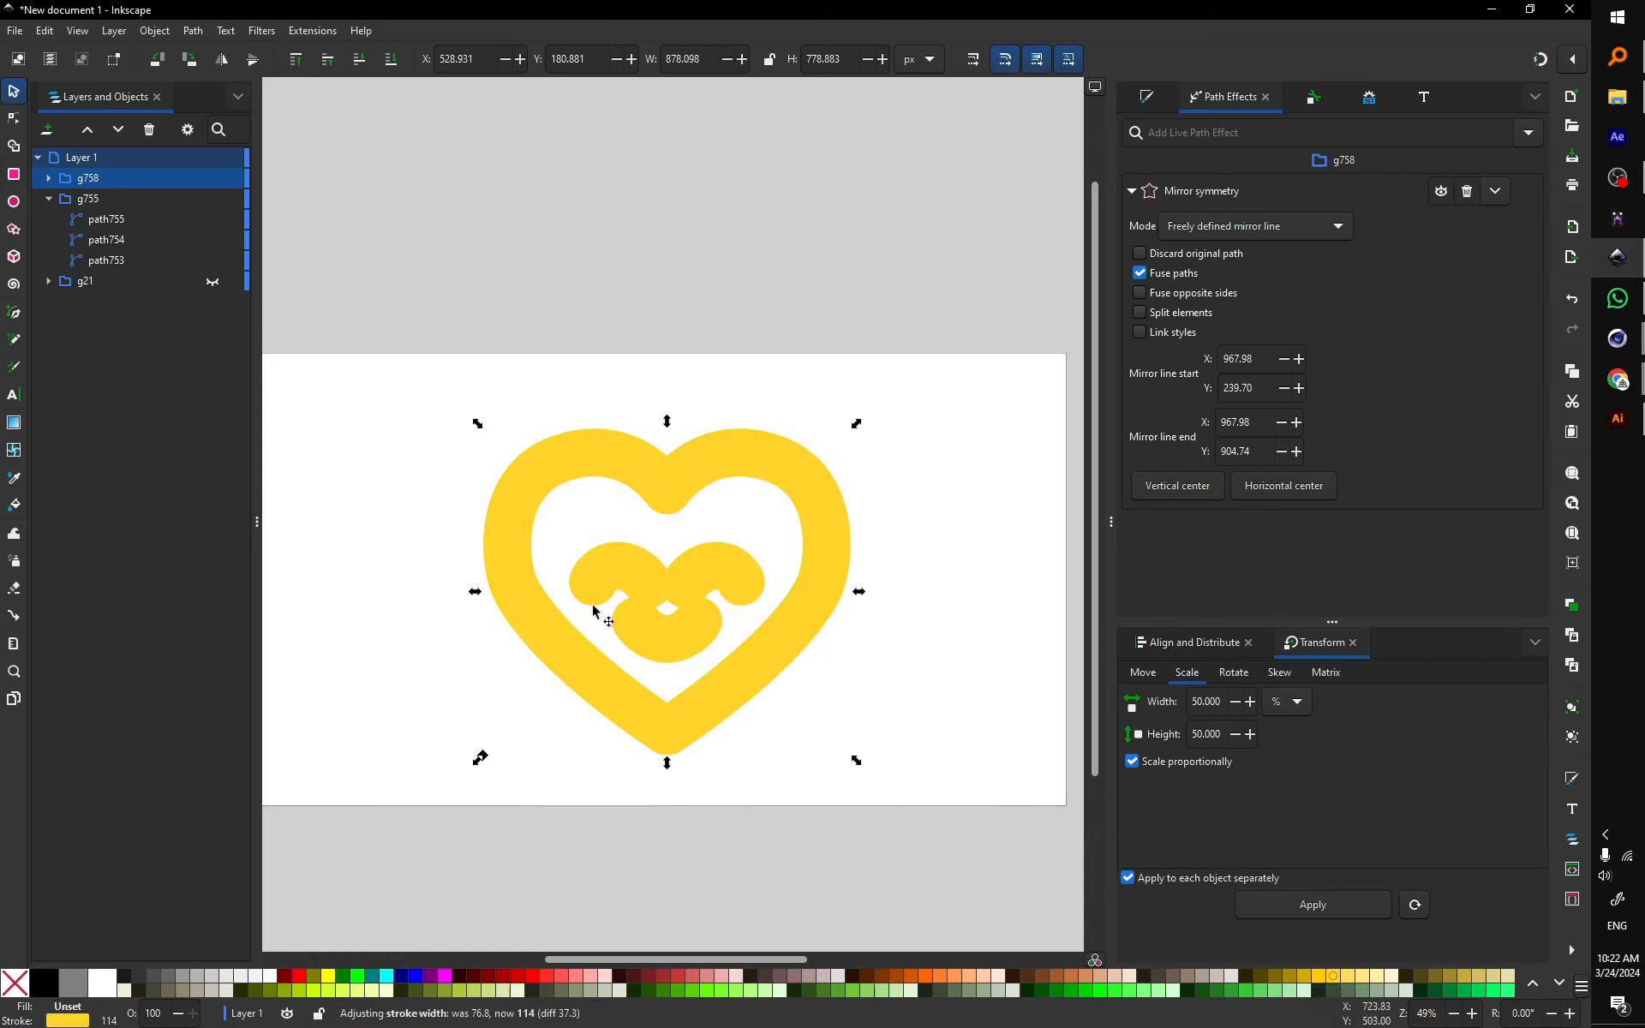
pyautogui.moveTo(85, 199); pyautogui.dragTo(109, 181)
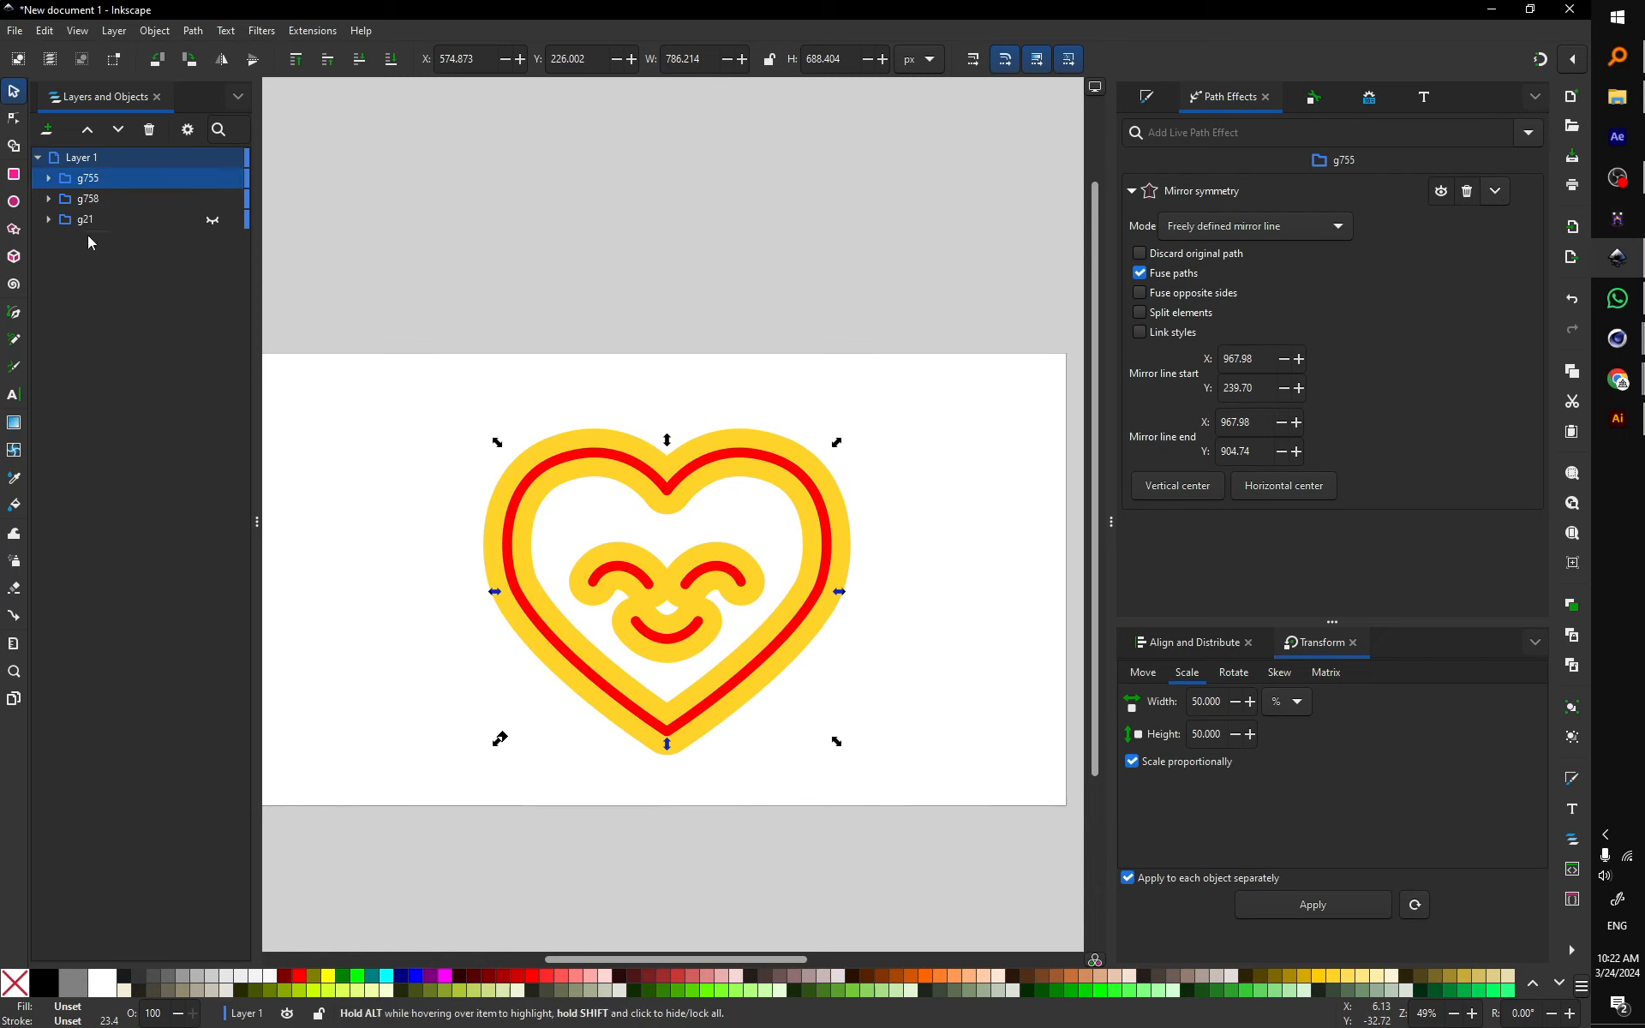
# Step: Combine the red heart's three paths into a single path
pyautogui.click(49, 178)
pyautogui.click(49, 260)
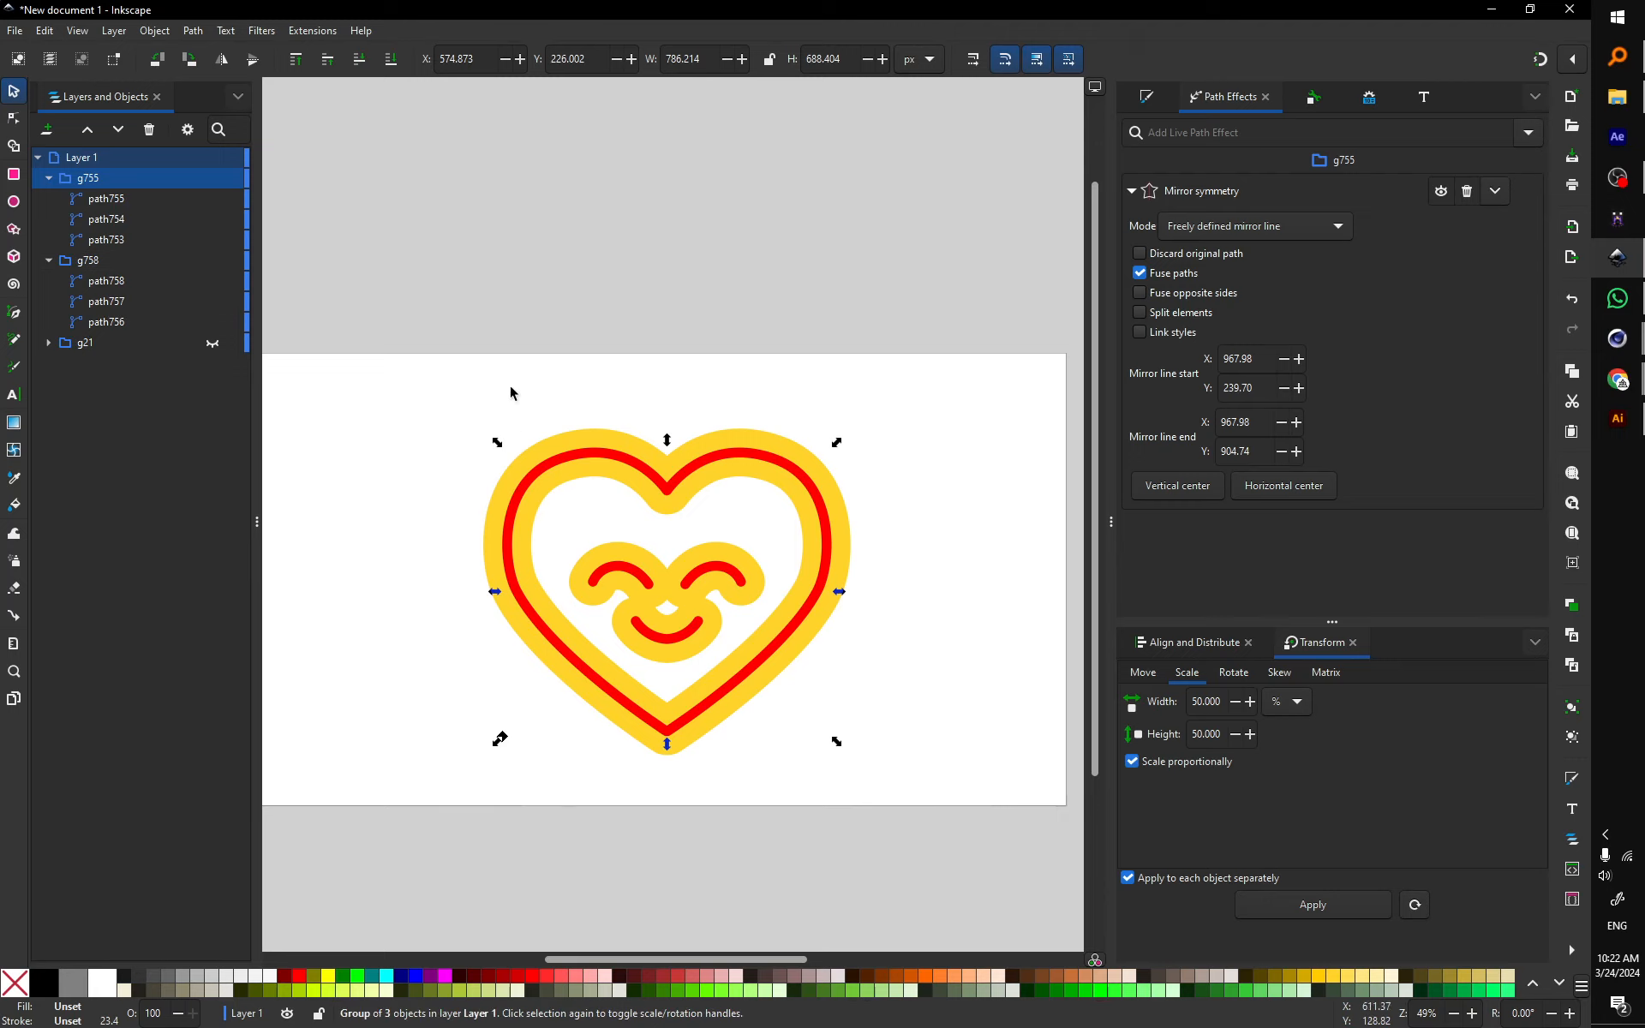
pyautogui.click(106, 201)
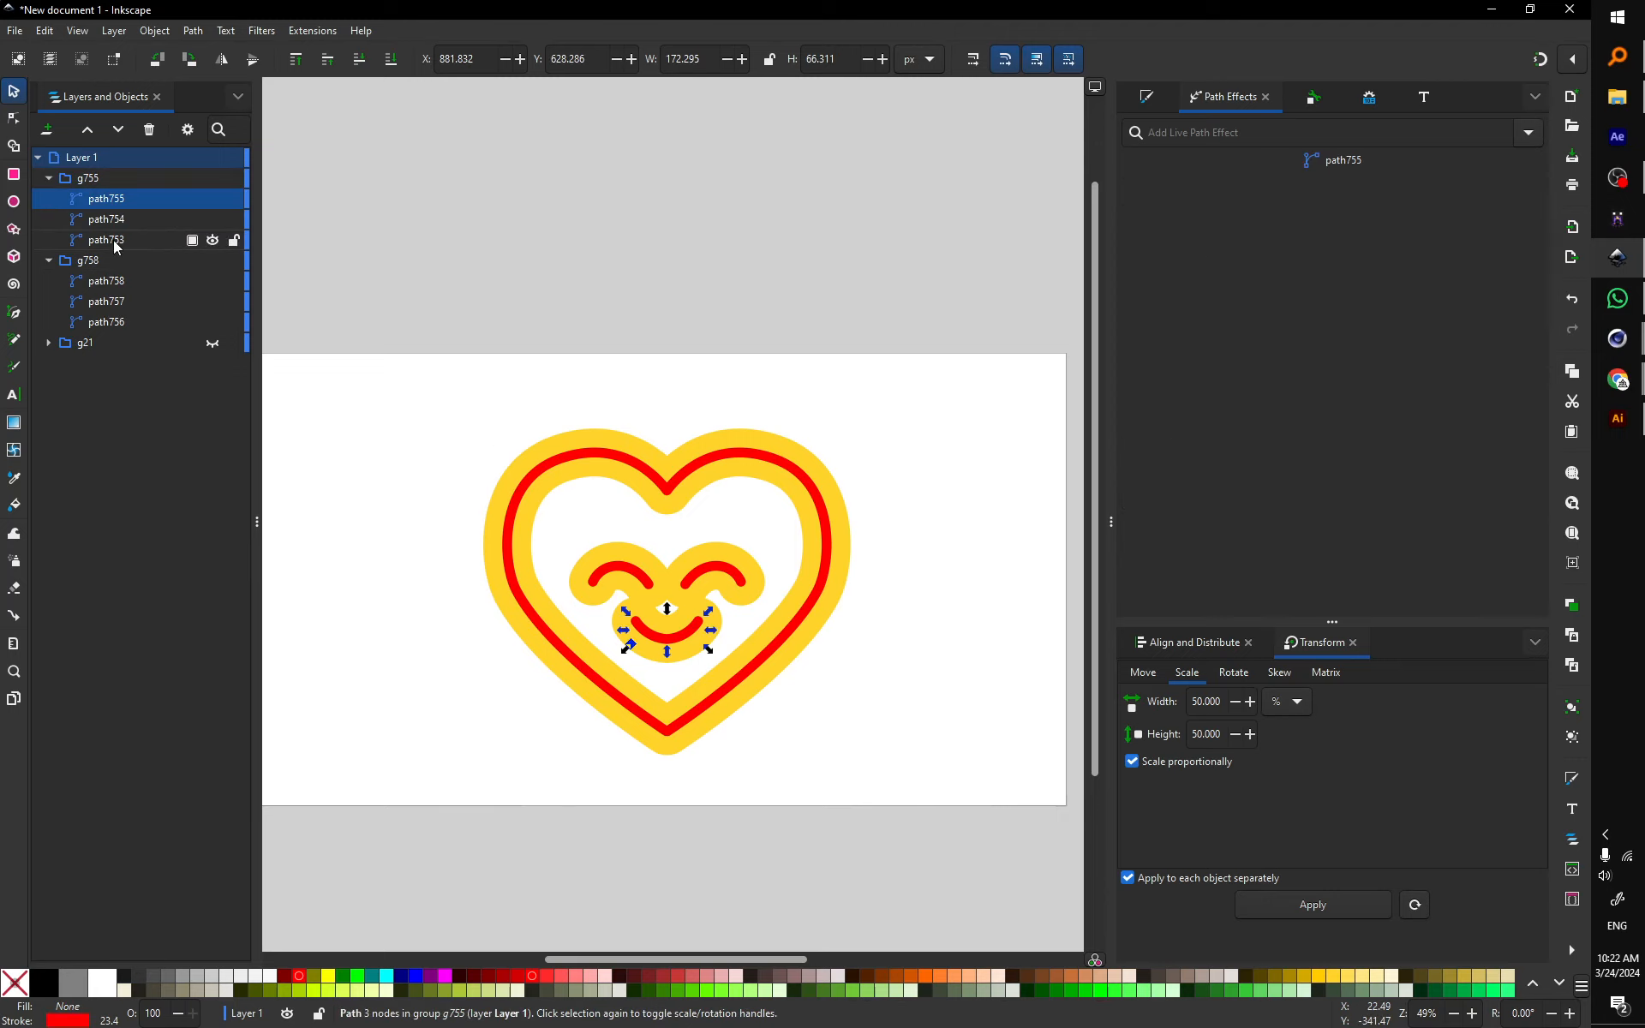
pyautogui.keyDown('shift'); pyautogui.click(116, 243); pyautogui.keyUp('shift')
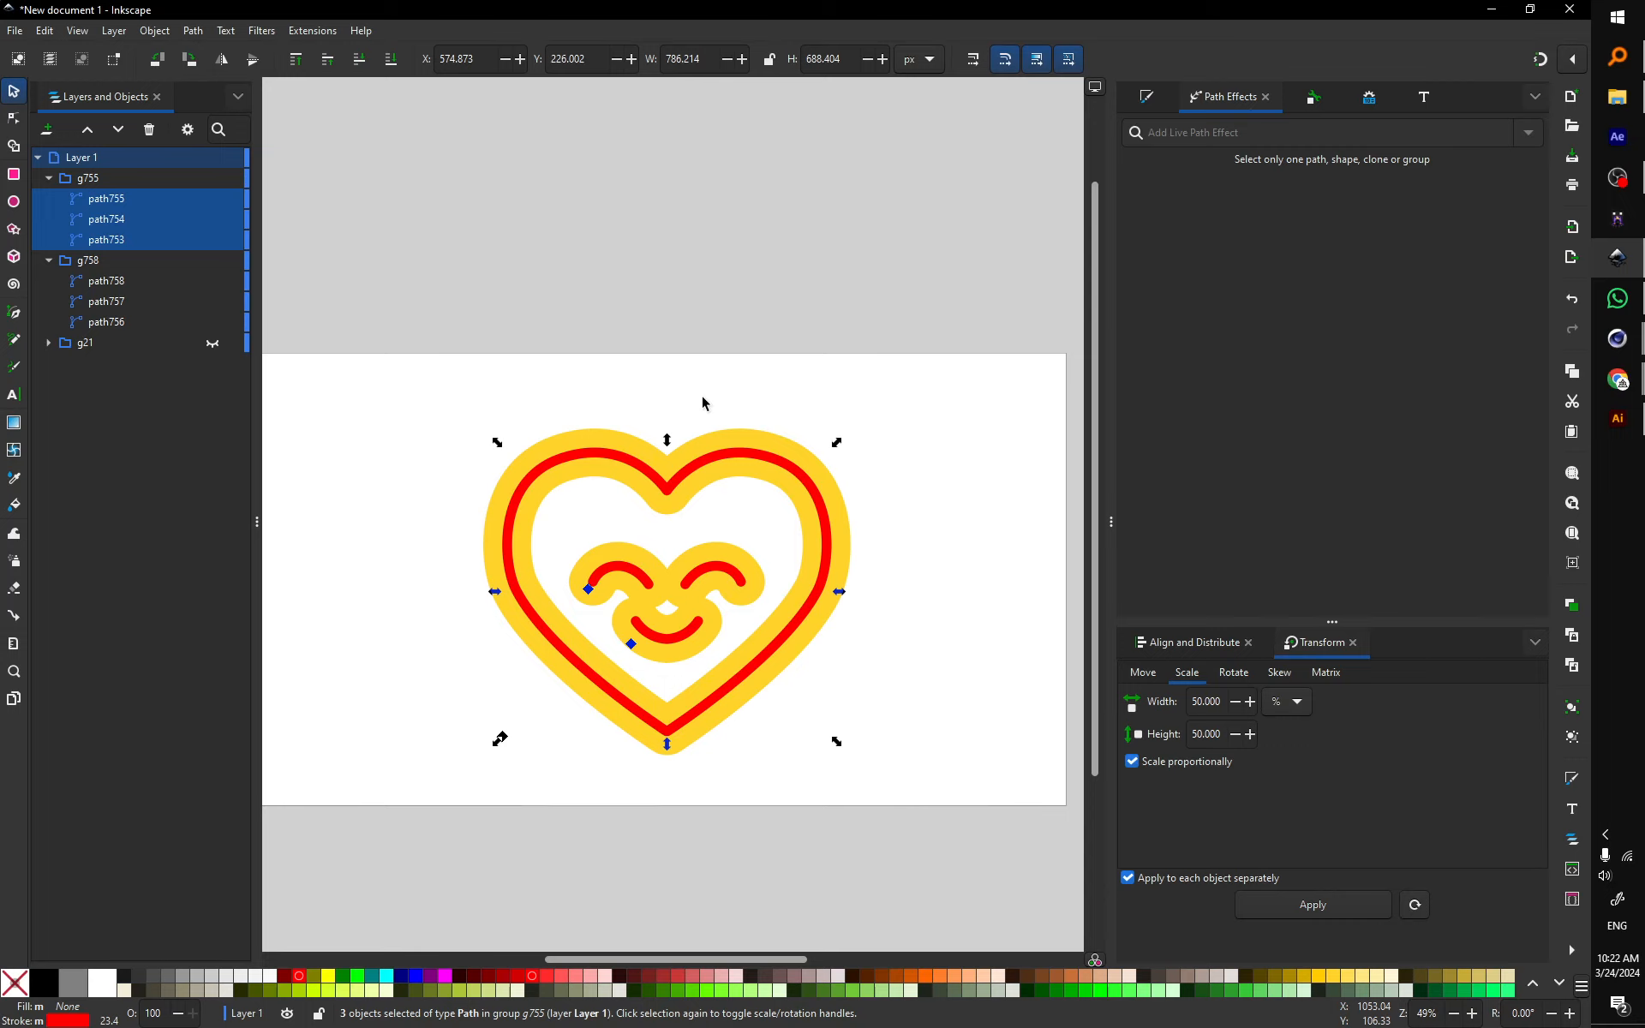
pyautogui.hotkey('ctrl', 'k')
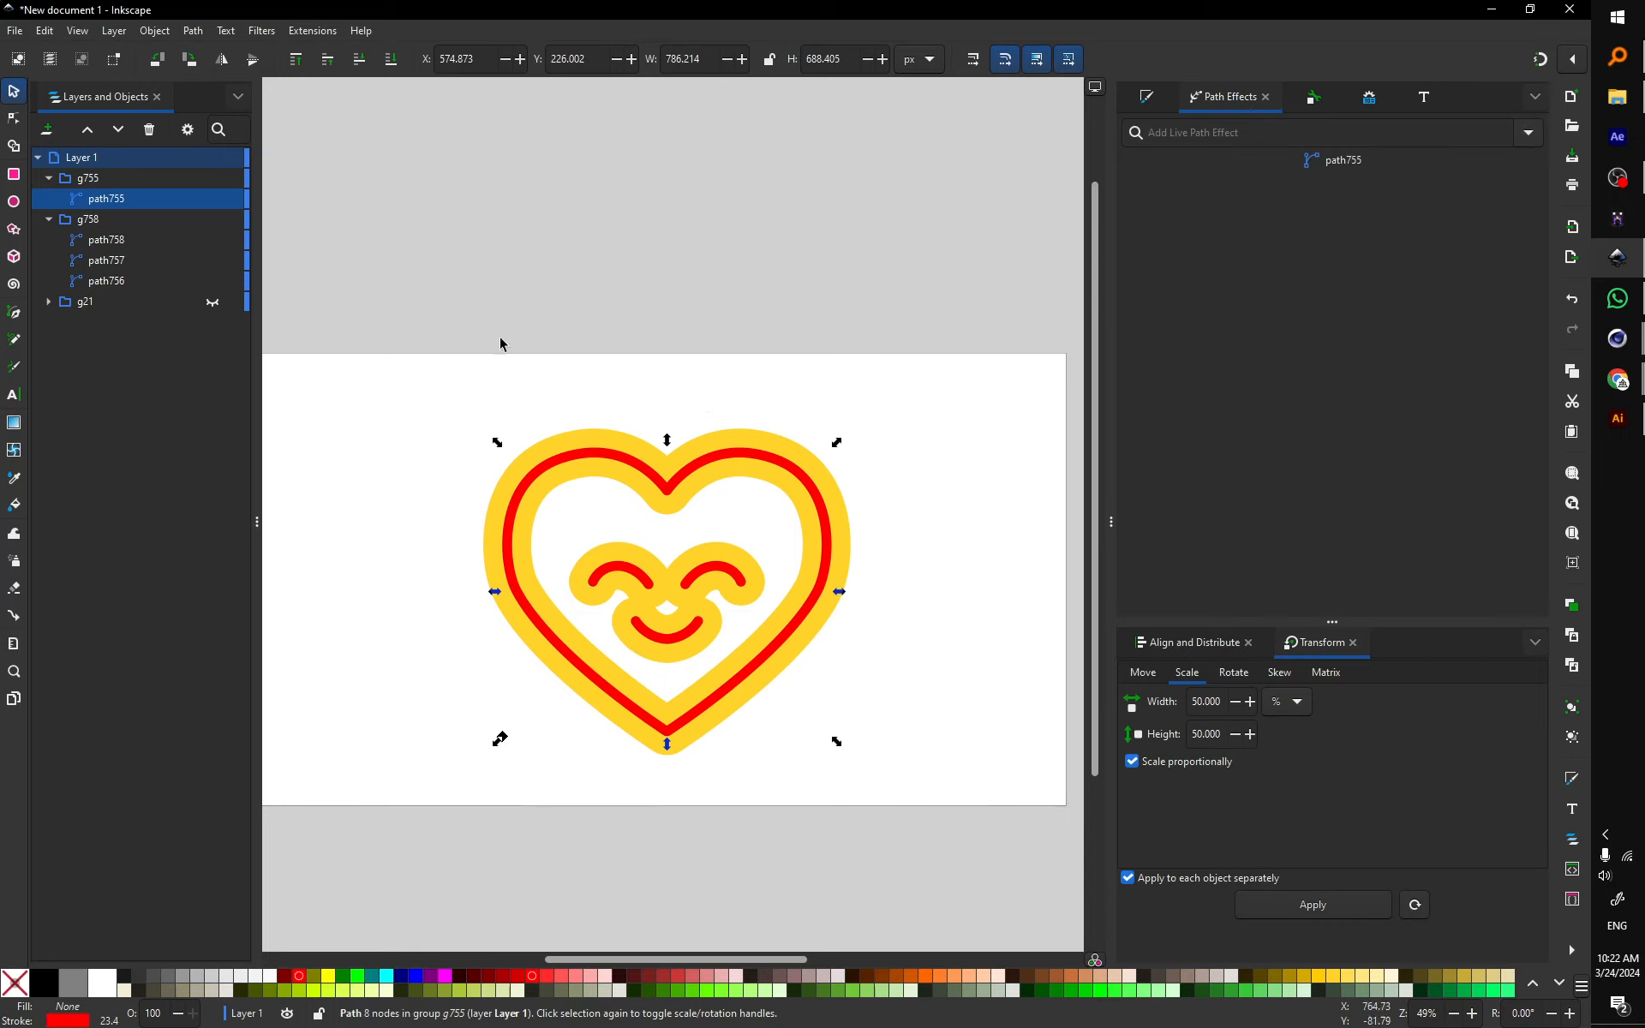
# Step: Combine the yellow heart's three paths, then select both combined paths, path755 and path758
pyautogui.click(121, 243)
pyautogui.keyDown('shift'); pyautogui.click(121, 283); pyautogui.keyUp('shift')
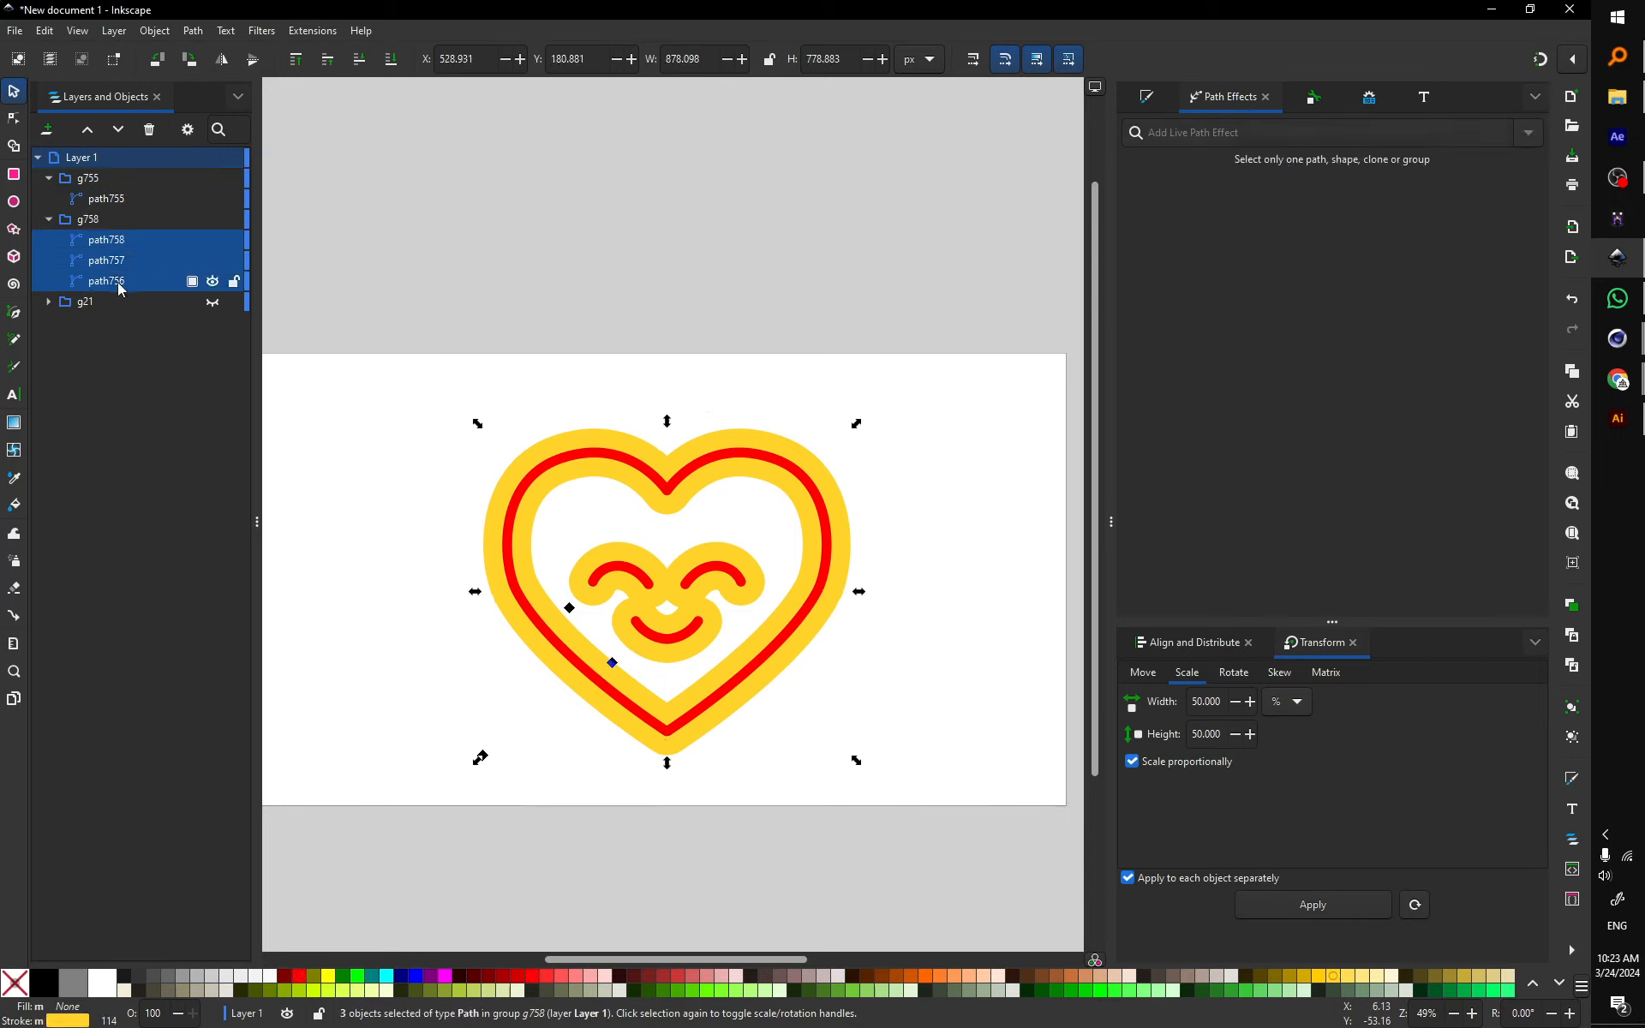
pyautogui.hotkey('ctrl', 'k')
pyautogui.click(837, 331)
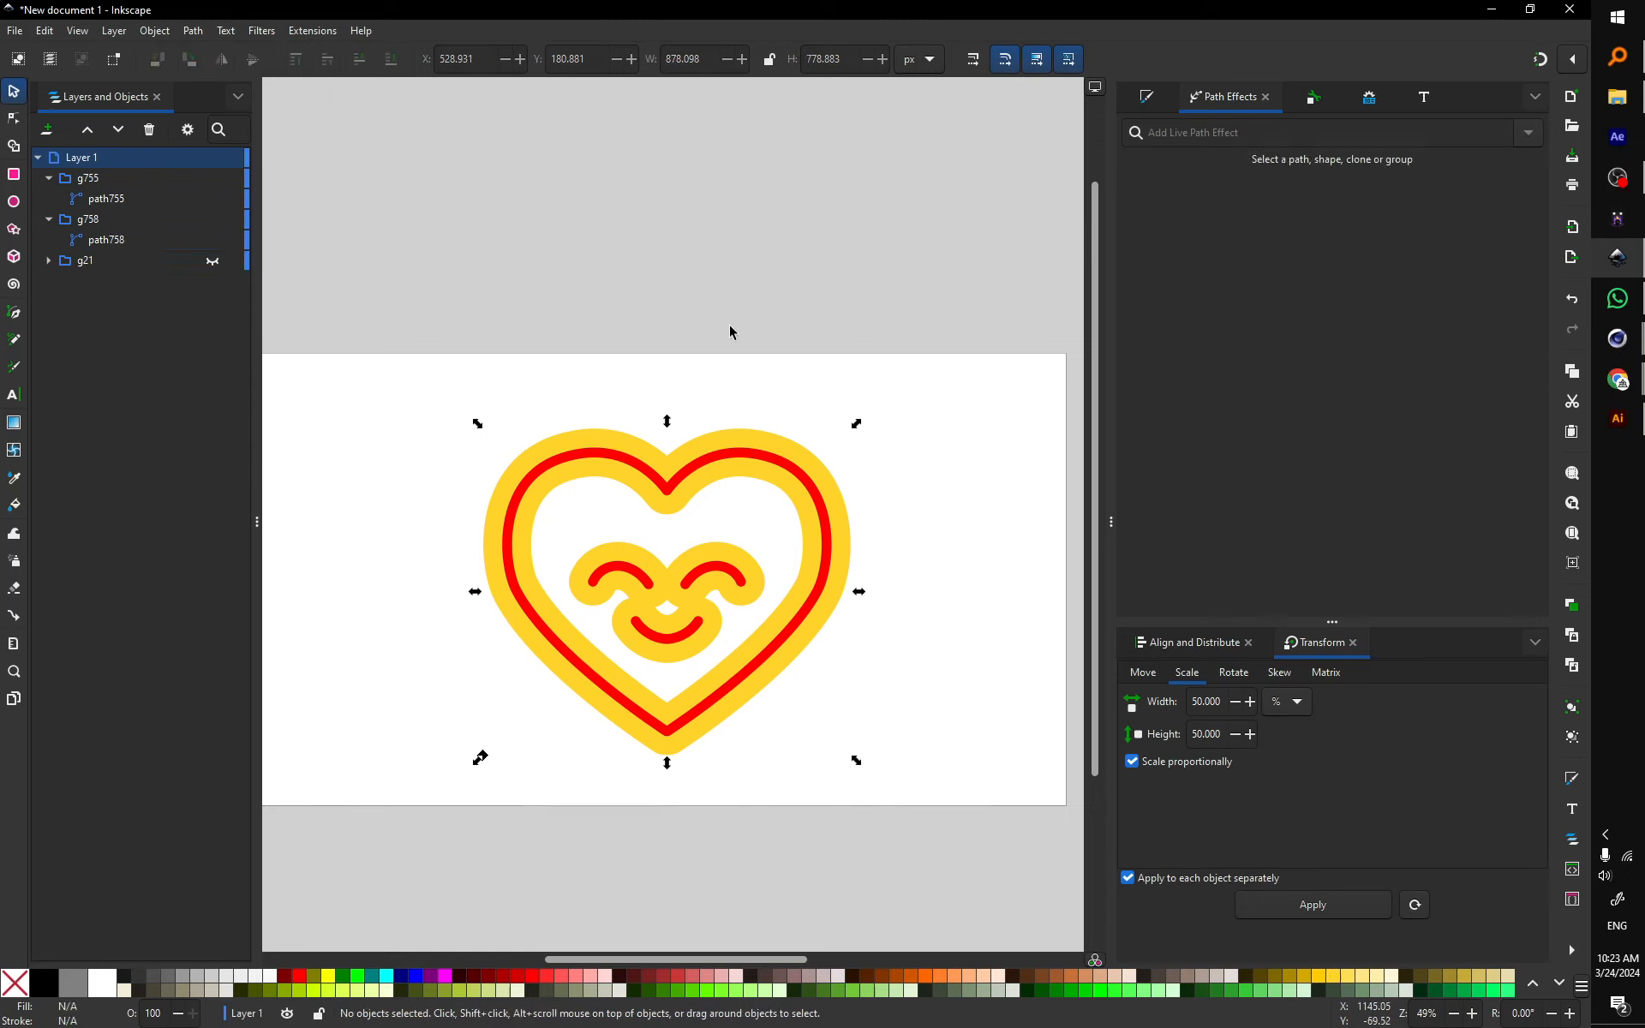
pyautogui.click(104, 201)
pyautogui.keyDown('shift'); pyautogui.click(117, 241); pyautogui.keyUp('shift')
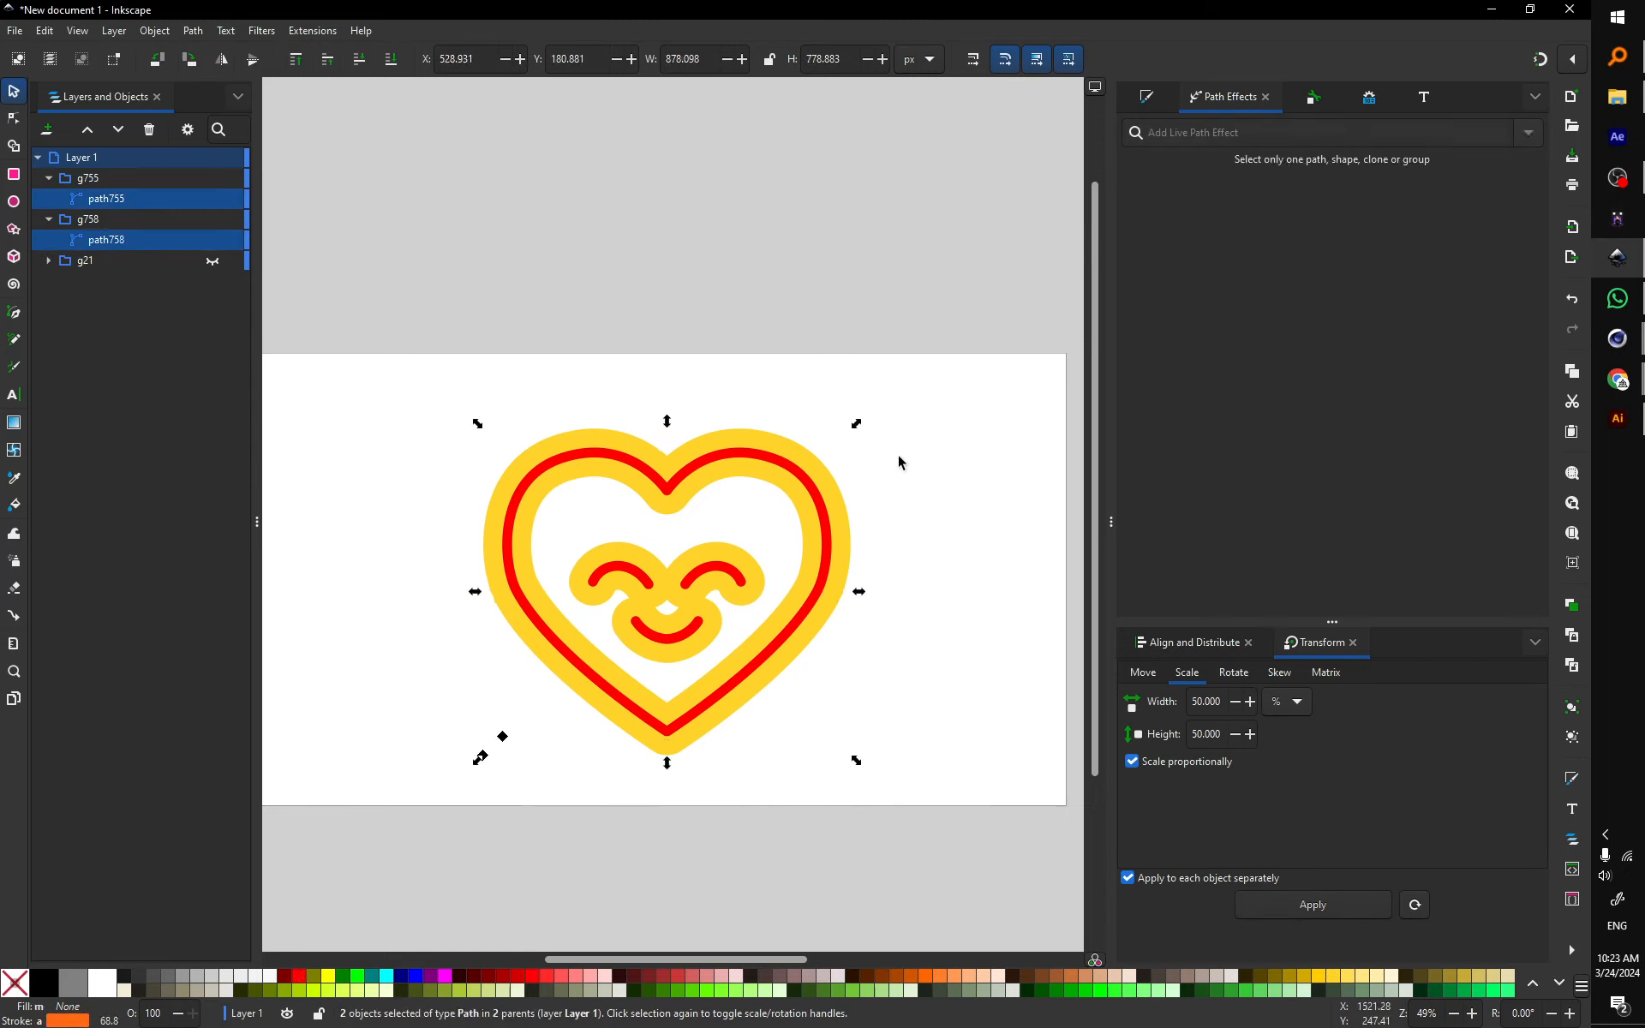
# Step: Open Interpolate Between Paths from Extensions with live preview enabled
pyautogui.click(315, 31)
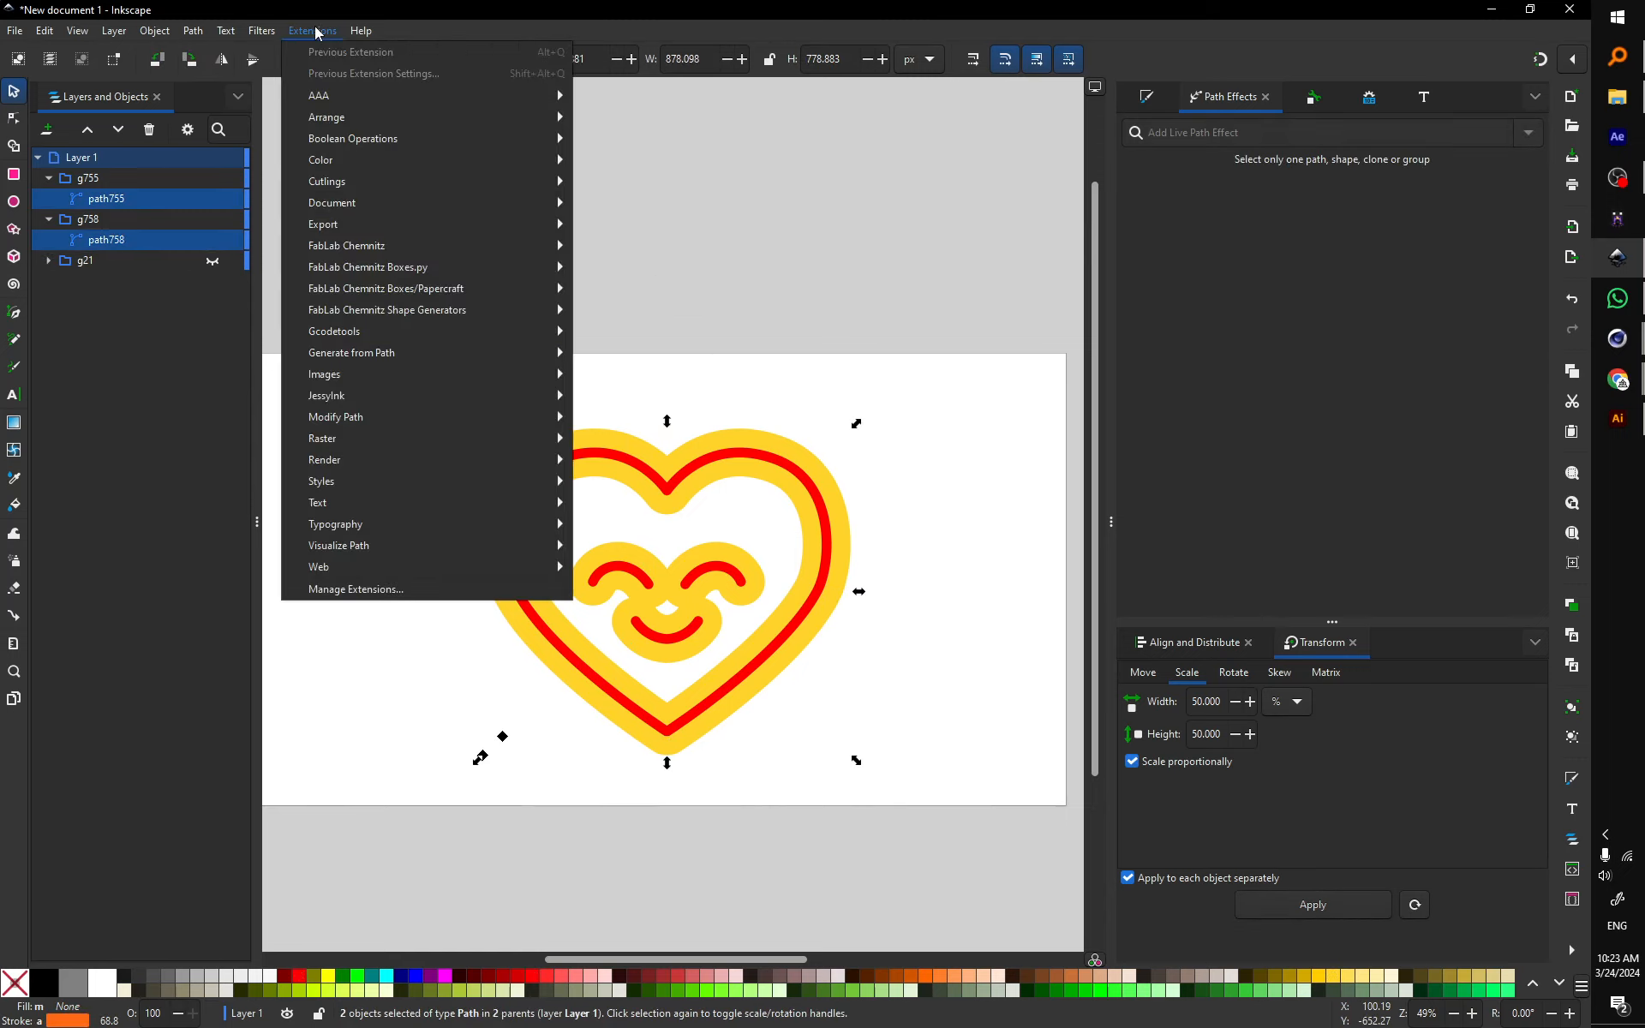
pyautogui.moveTo(452, 357)
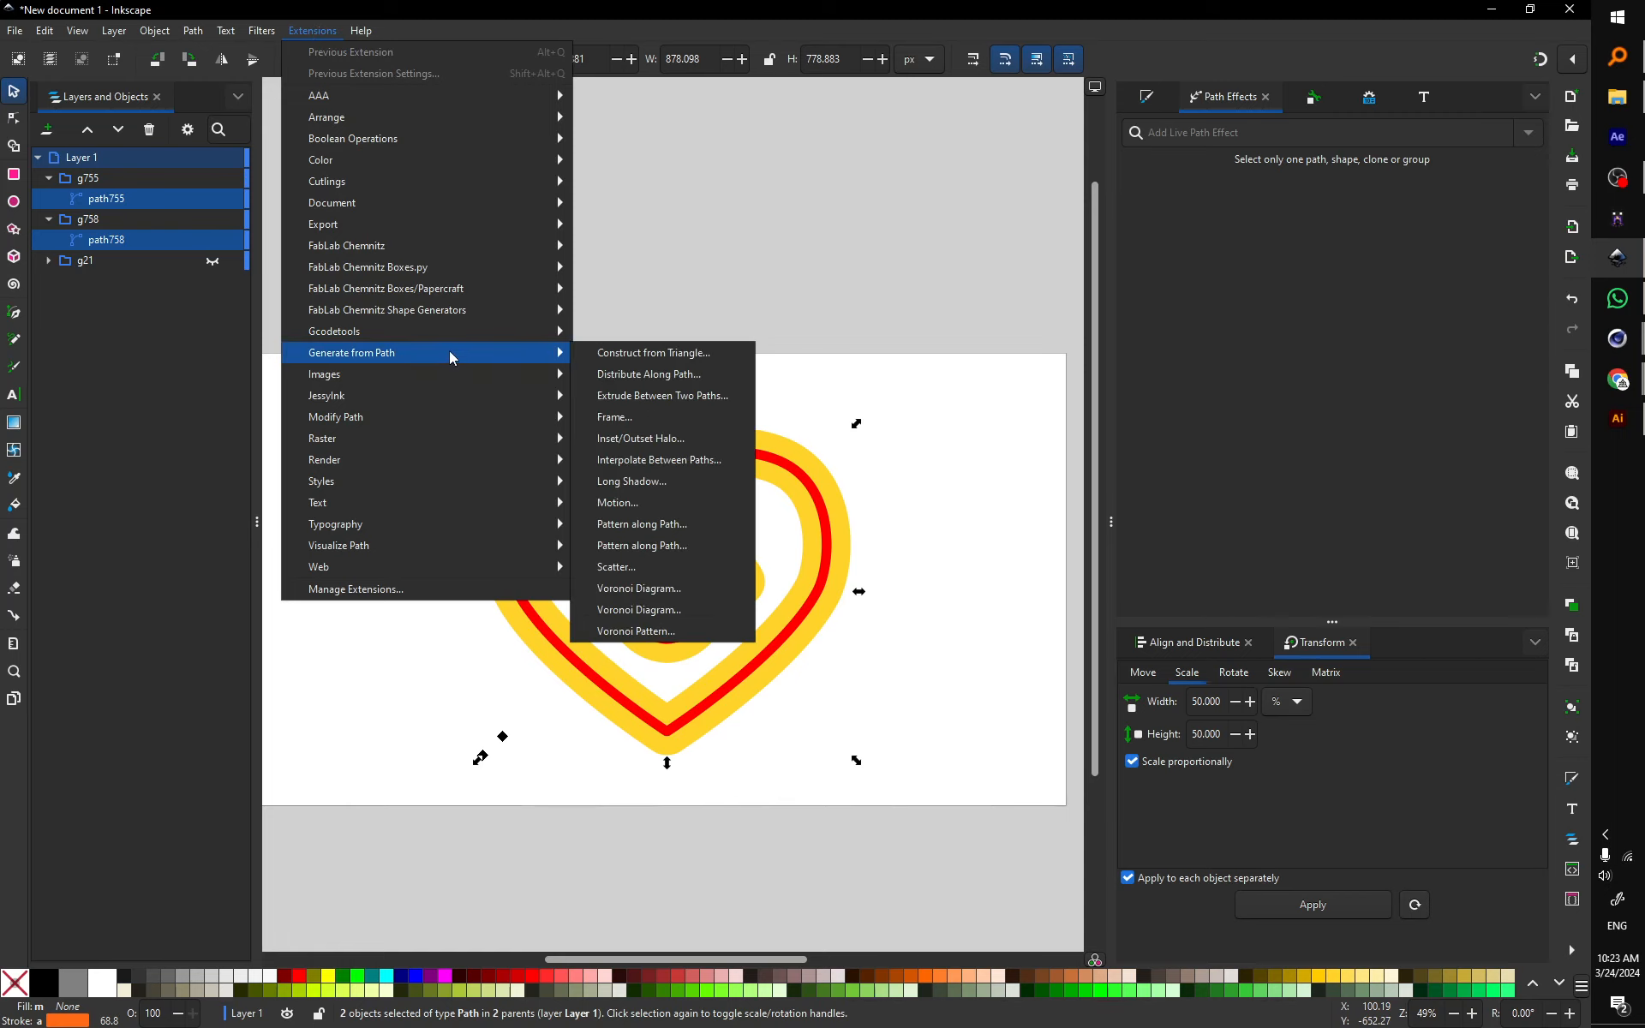
pyautogui.click(704, 463)
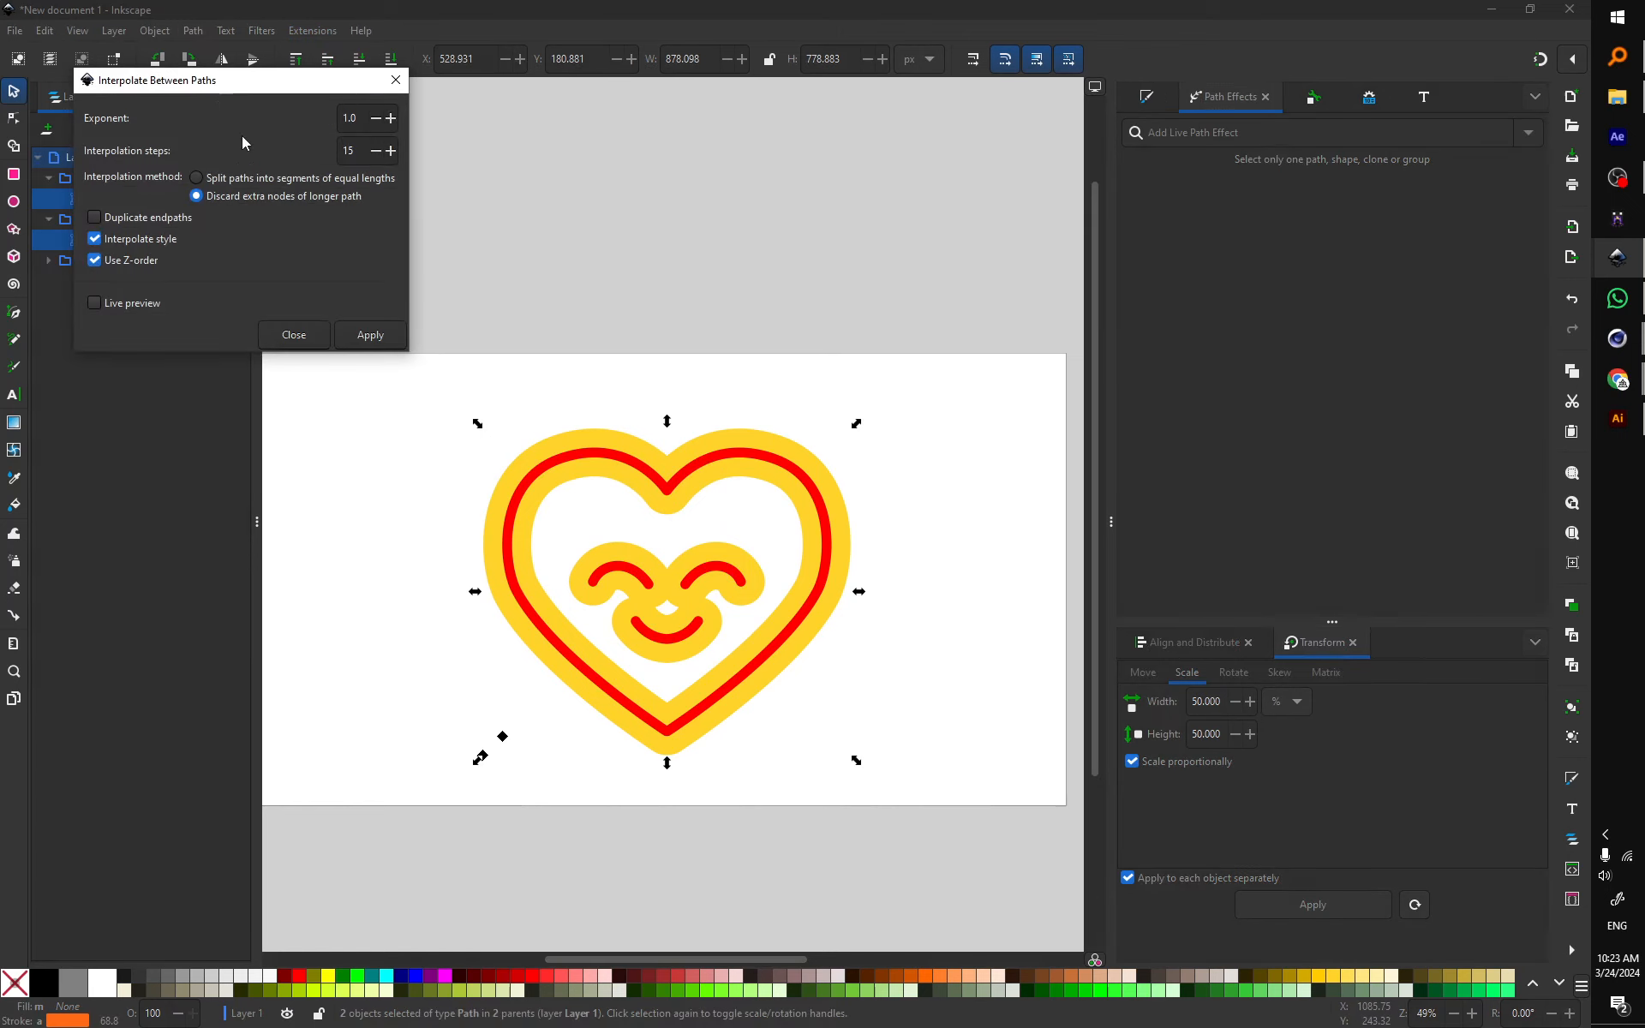
pyautogui.moveTo(219, 101); pyautogui.dragTo(1110, 233)
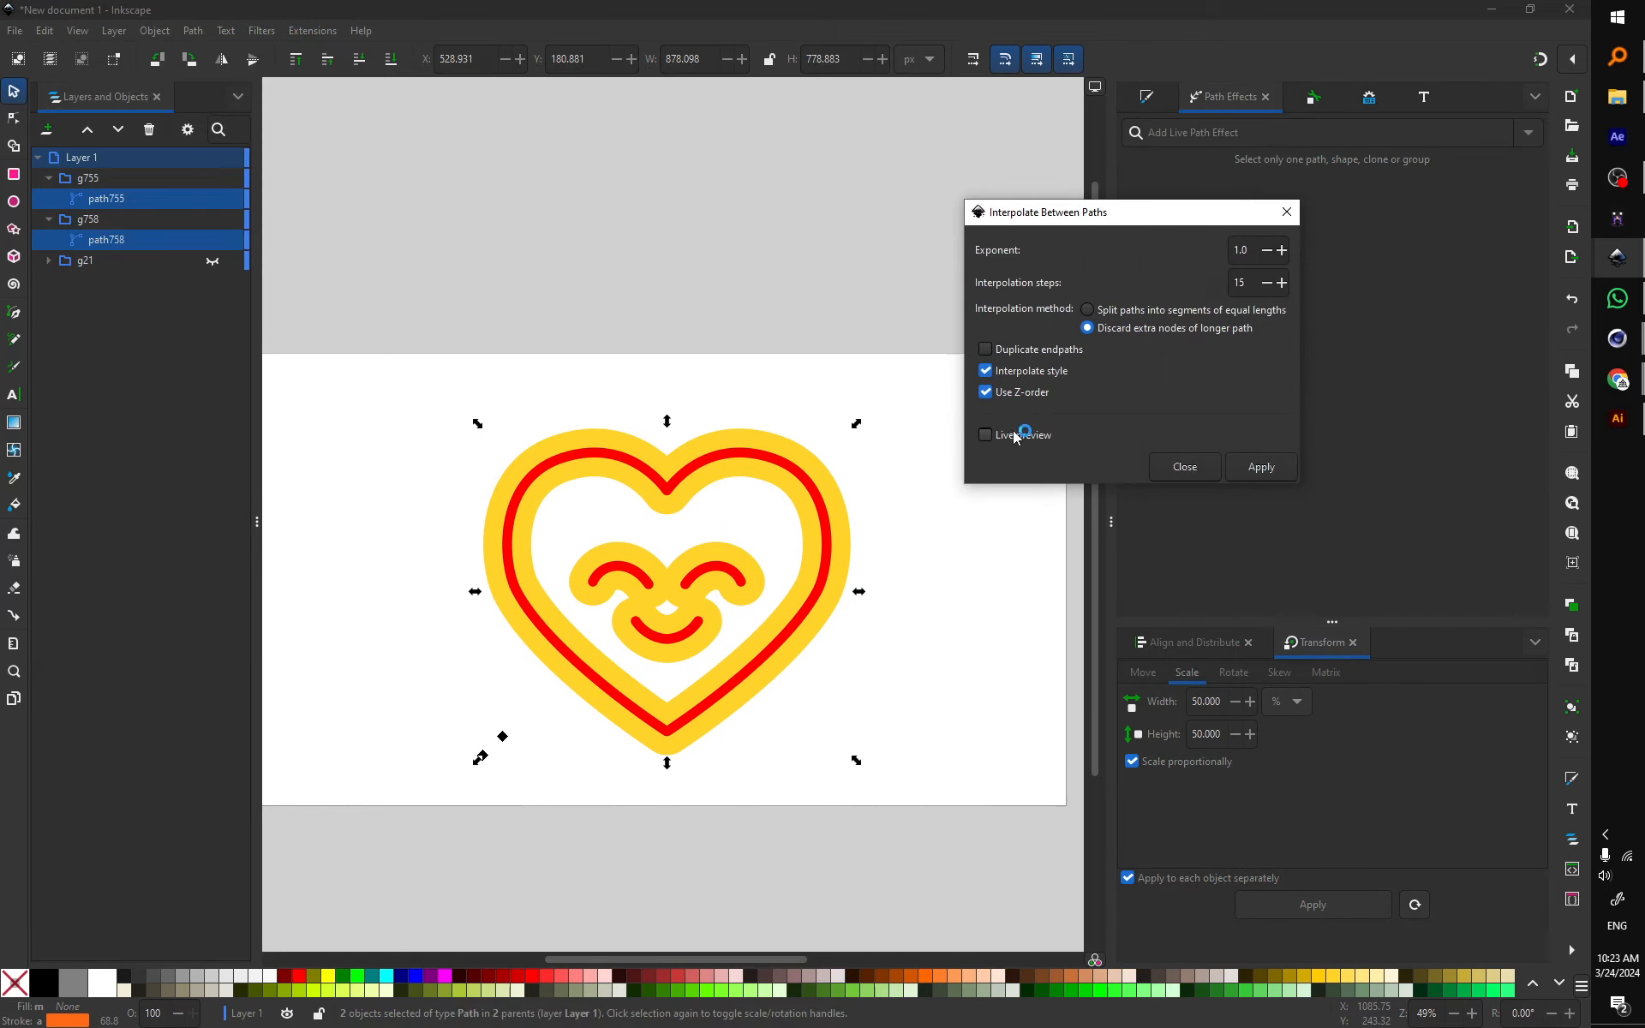
pyautogui.click(1015, 435)
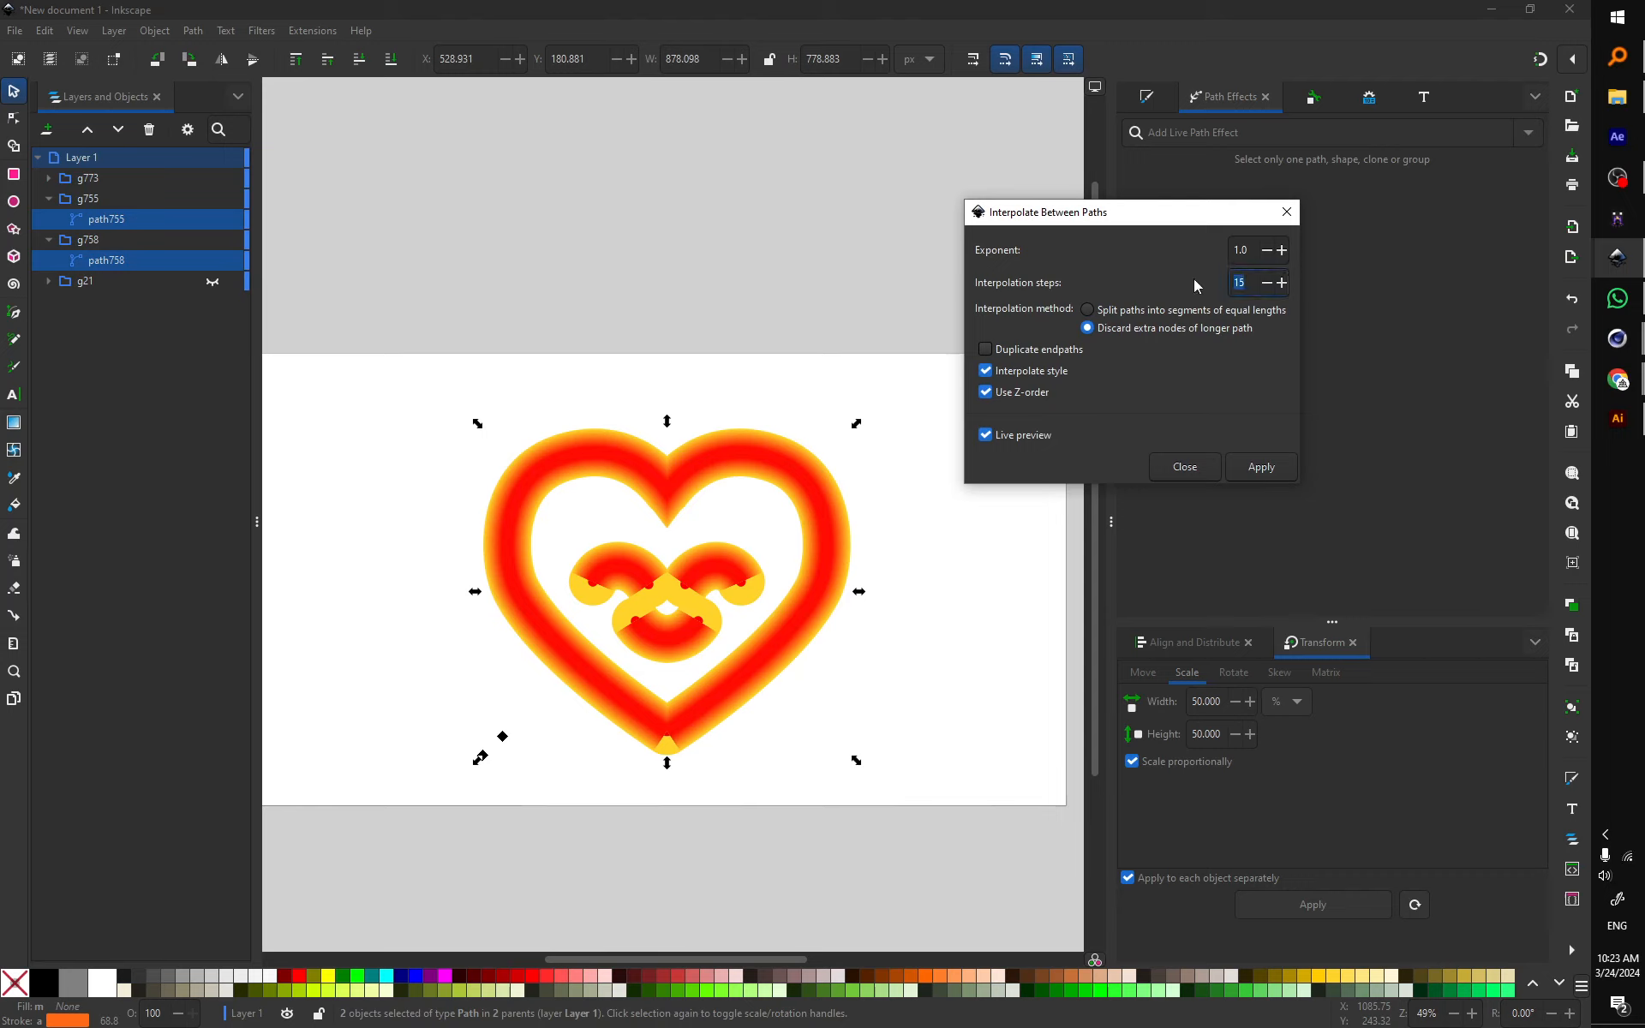
# Step: Try different step and exponent values, then apply the 15-step red-to-yellow blend
pyautogui.write('3')
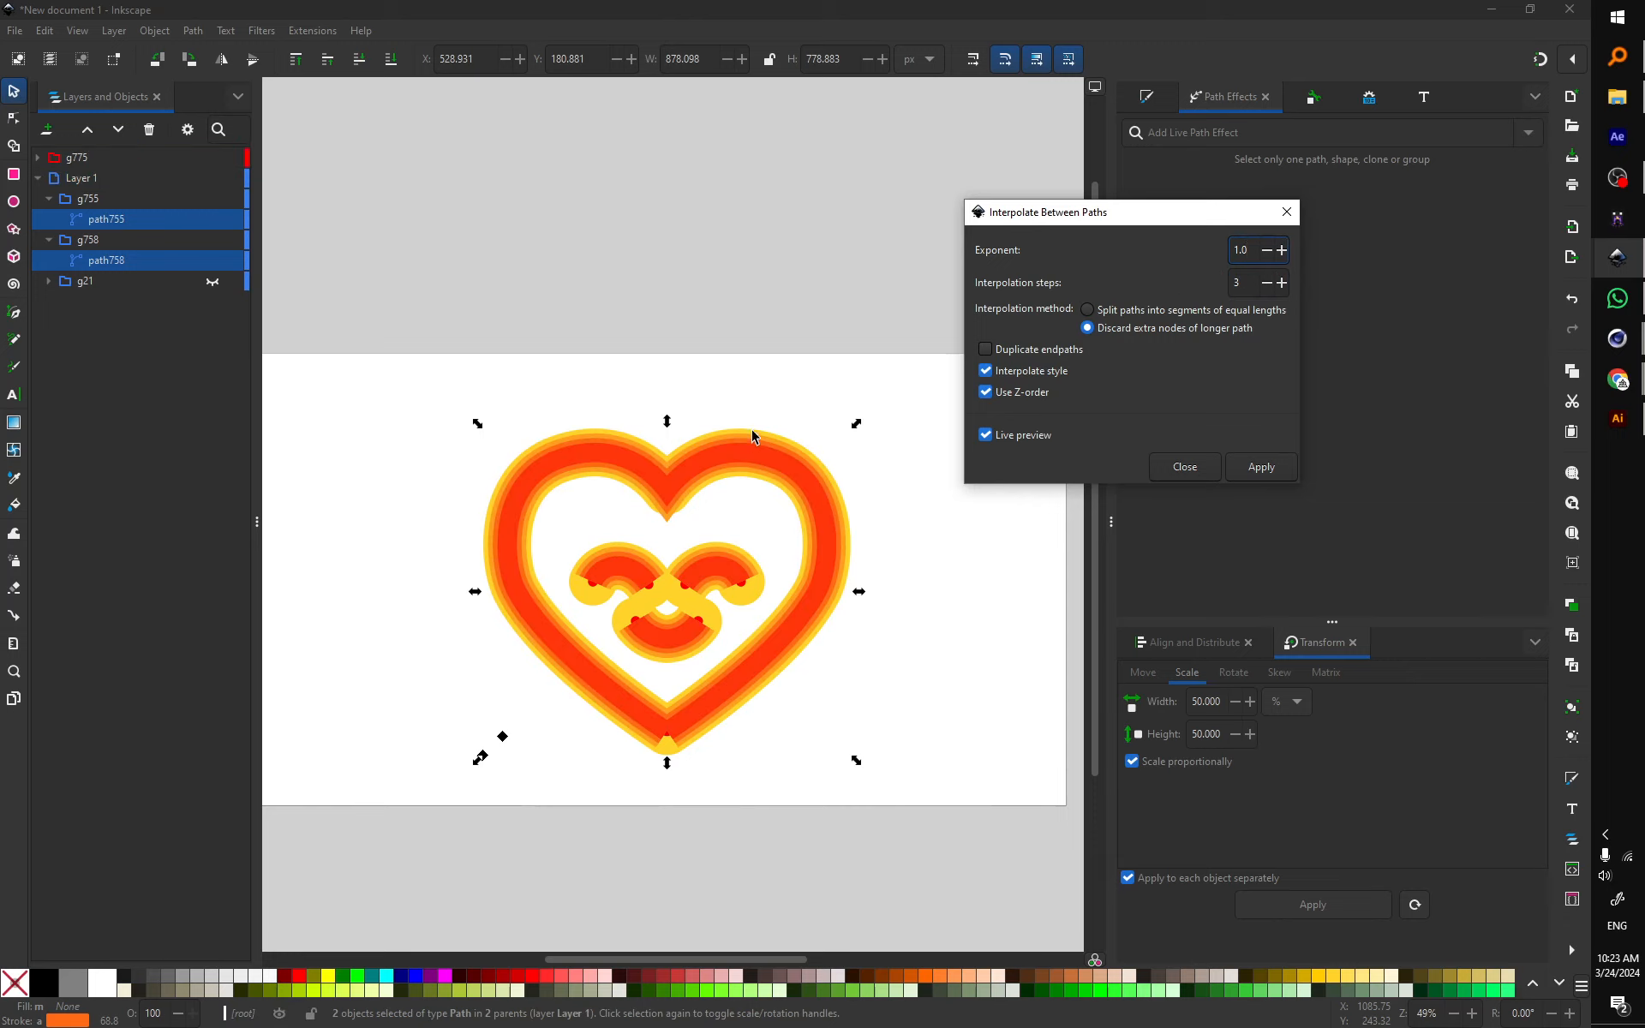
pyautogui.doubleClick(1253, 255)
pyautogui.write('0.5')
pyautogui.moveTo(1244, 284); pyautogui.dragTo(1173, 288)
pyautogui.click(1247, 474)
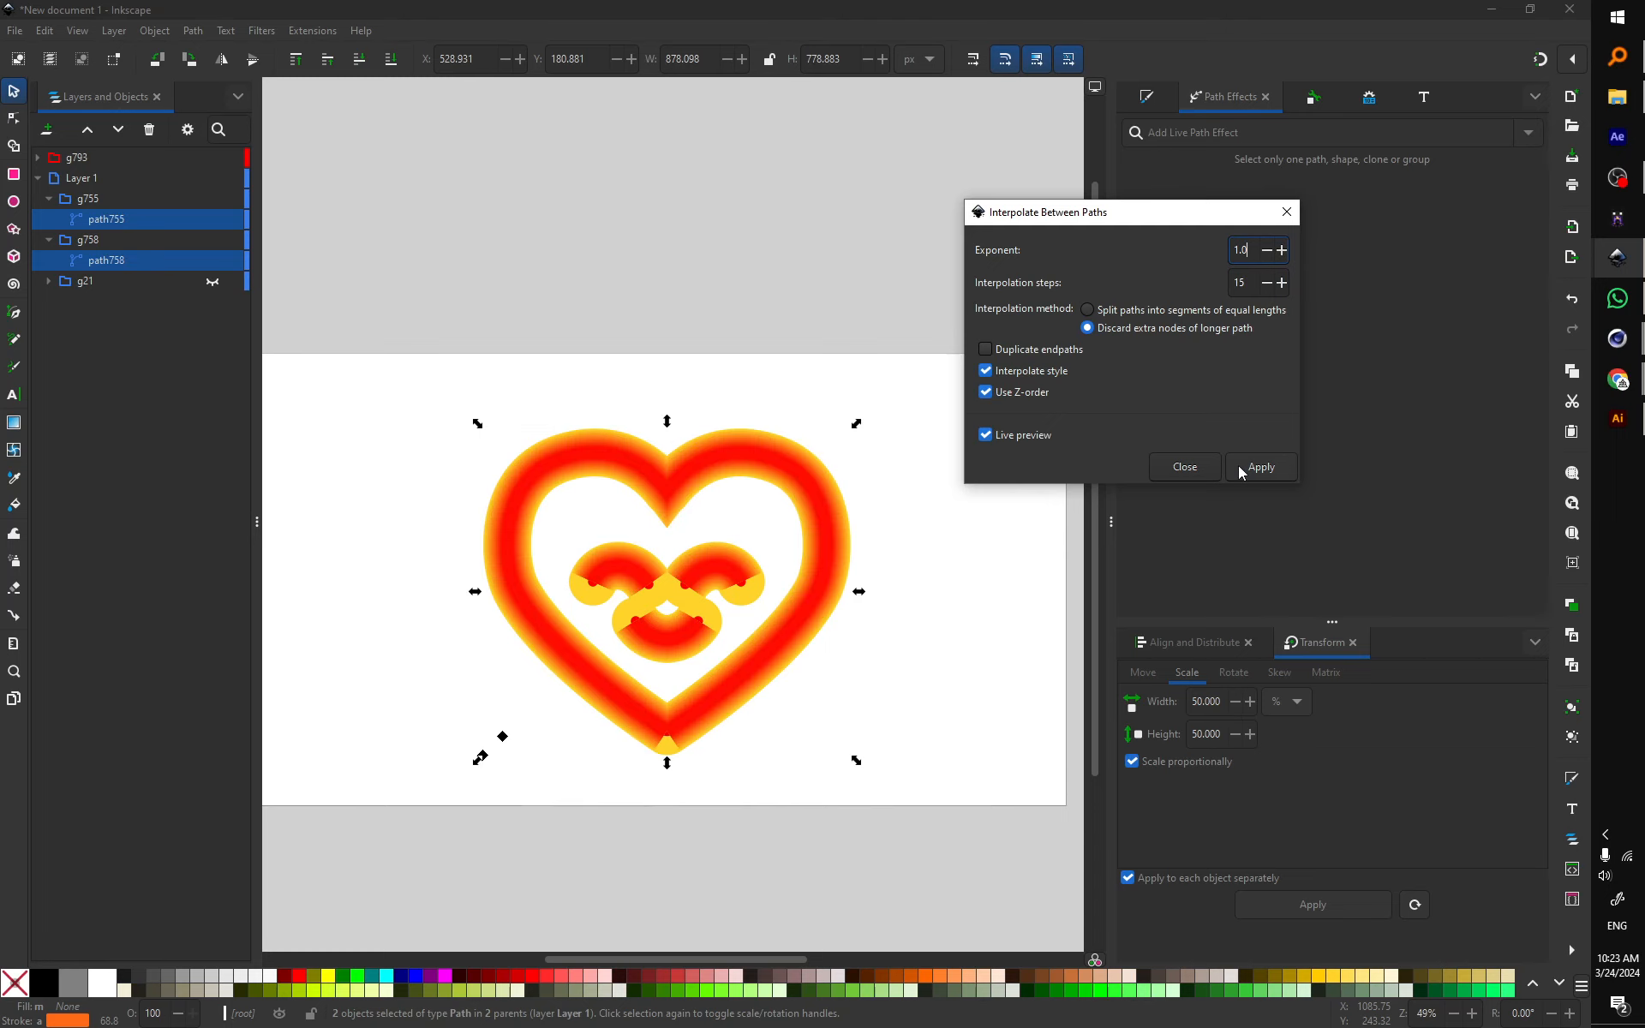
# Step: Commit the blend, close the interpolation dialog and clear the selection
pyautogui.click(1264, 471)
pyautogui.click(1182, 470)
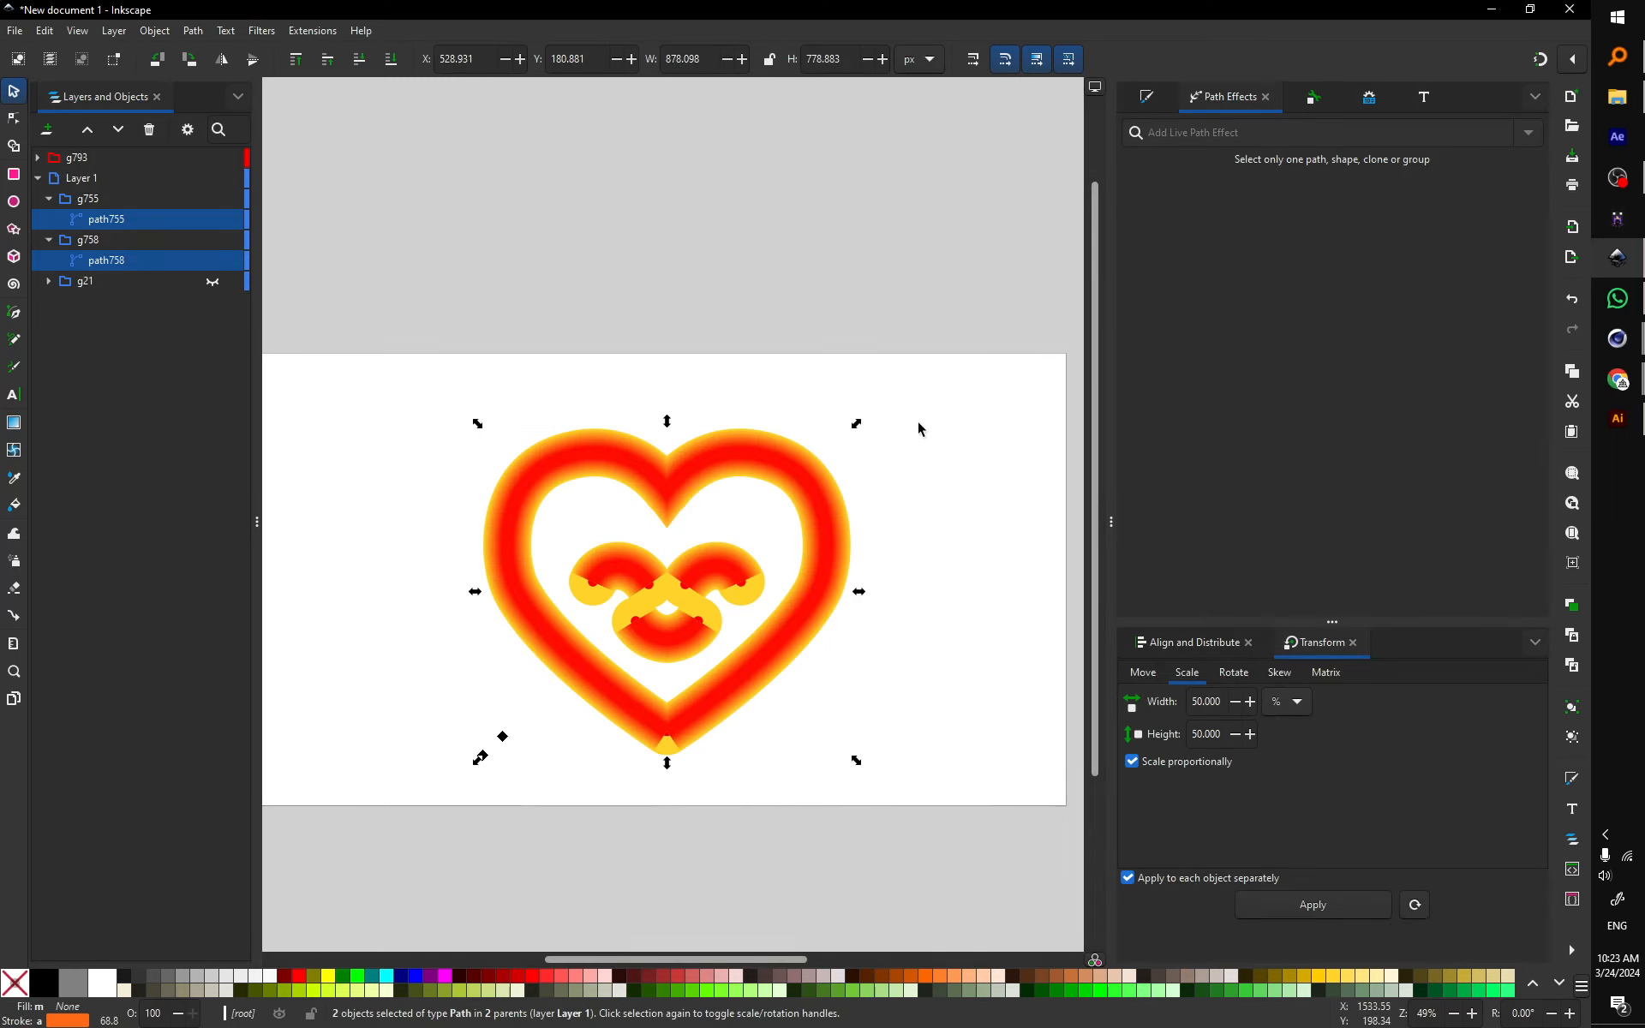
pyautogui.click(953, 487)
pyautogui.scroll(1, 834, 564)
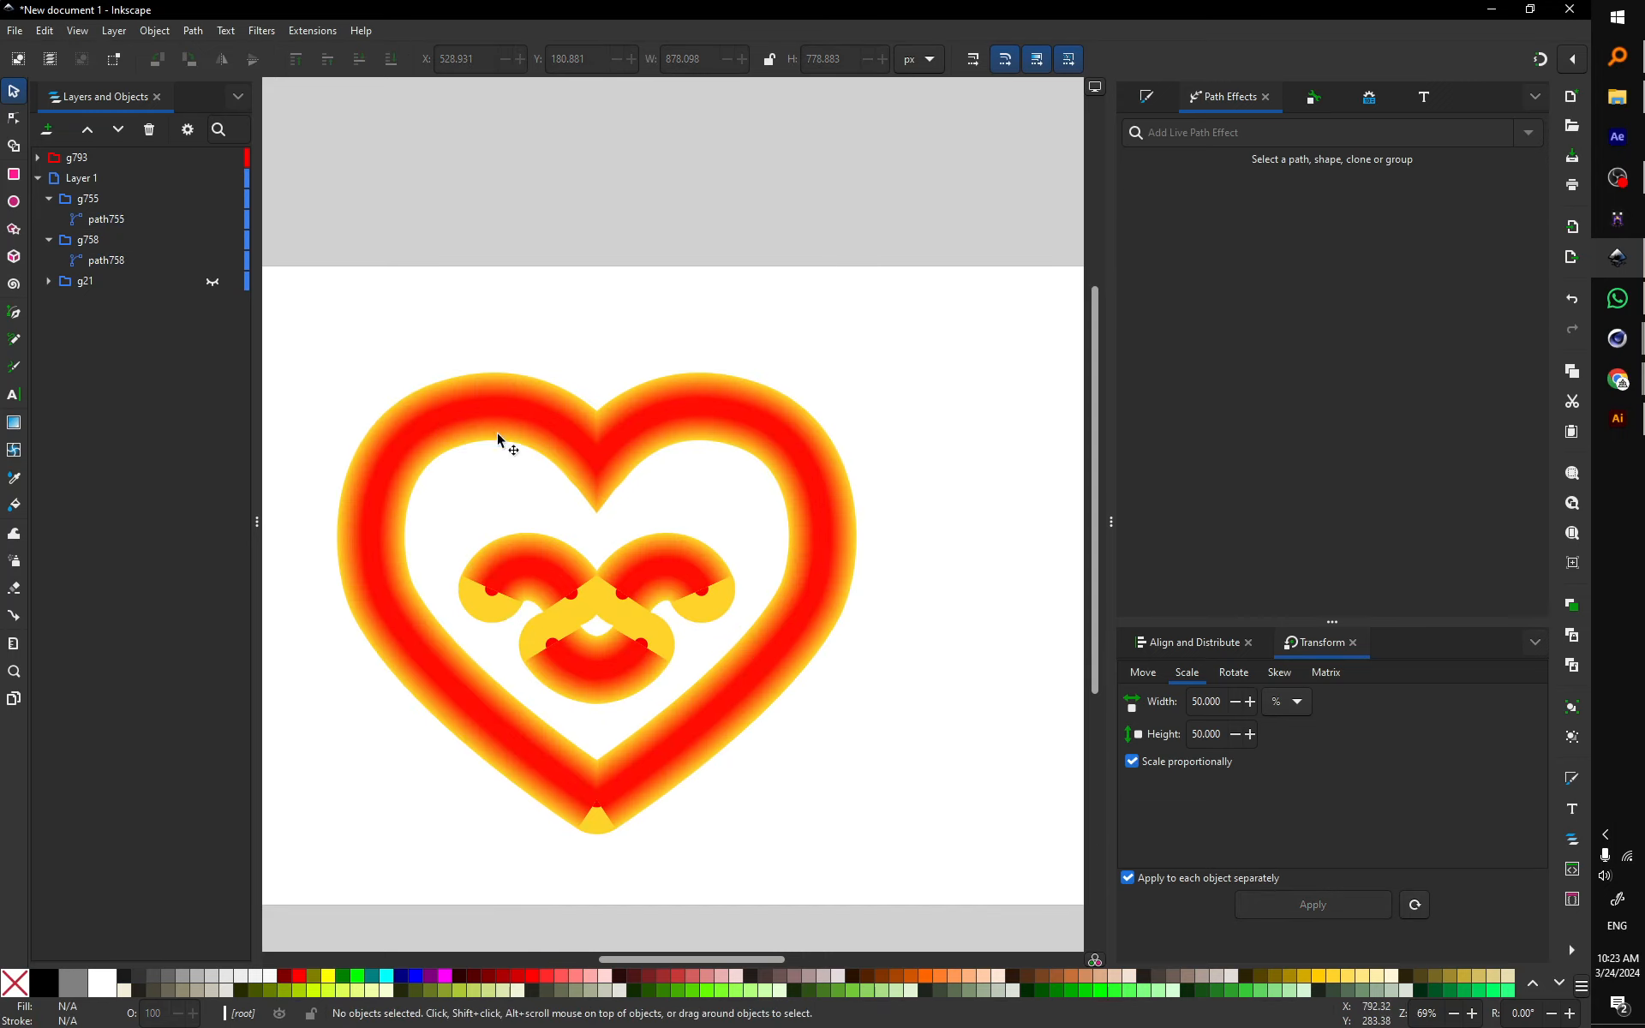
pyautogui.scroll(2, 619, 835)
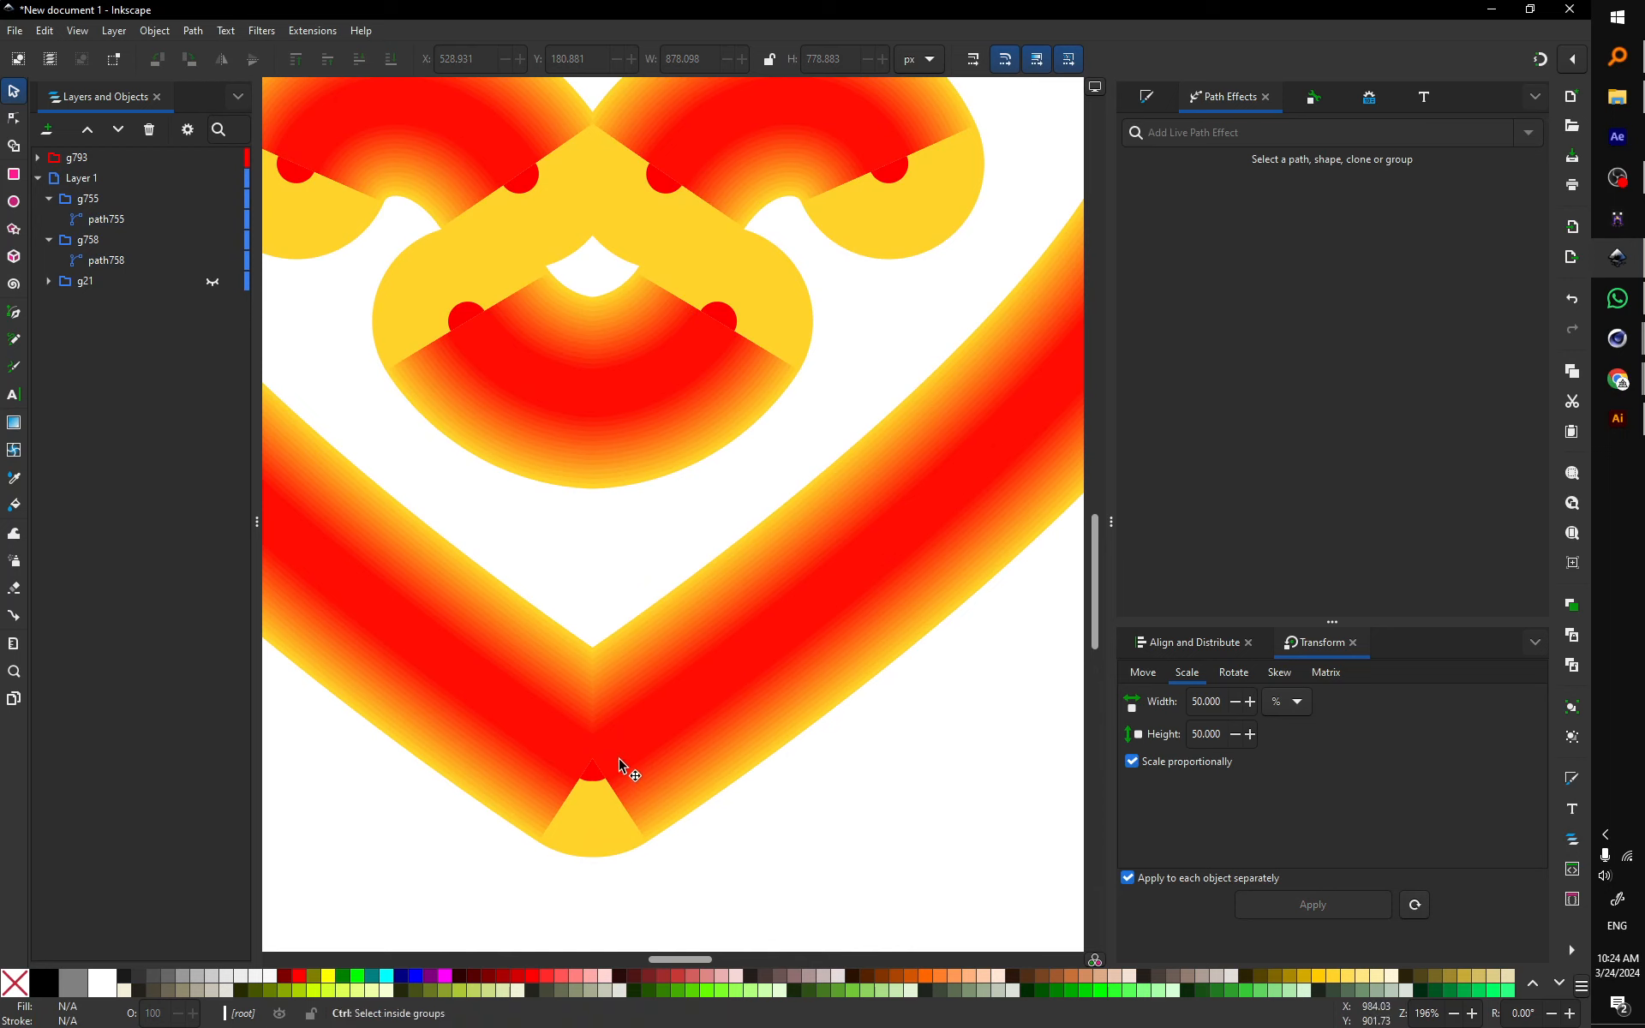
pyautogui.scroll(-1, 625, 771)
# Step: Select all 15 interpolated paths in group g793 and give them round stroke caps
pyautogui.click(37, 158)
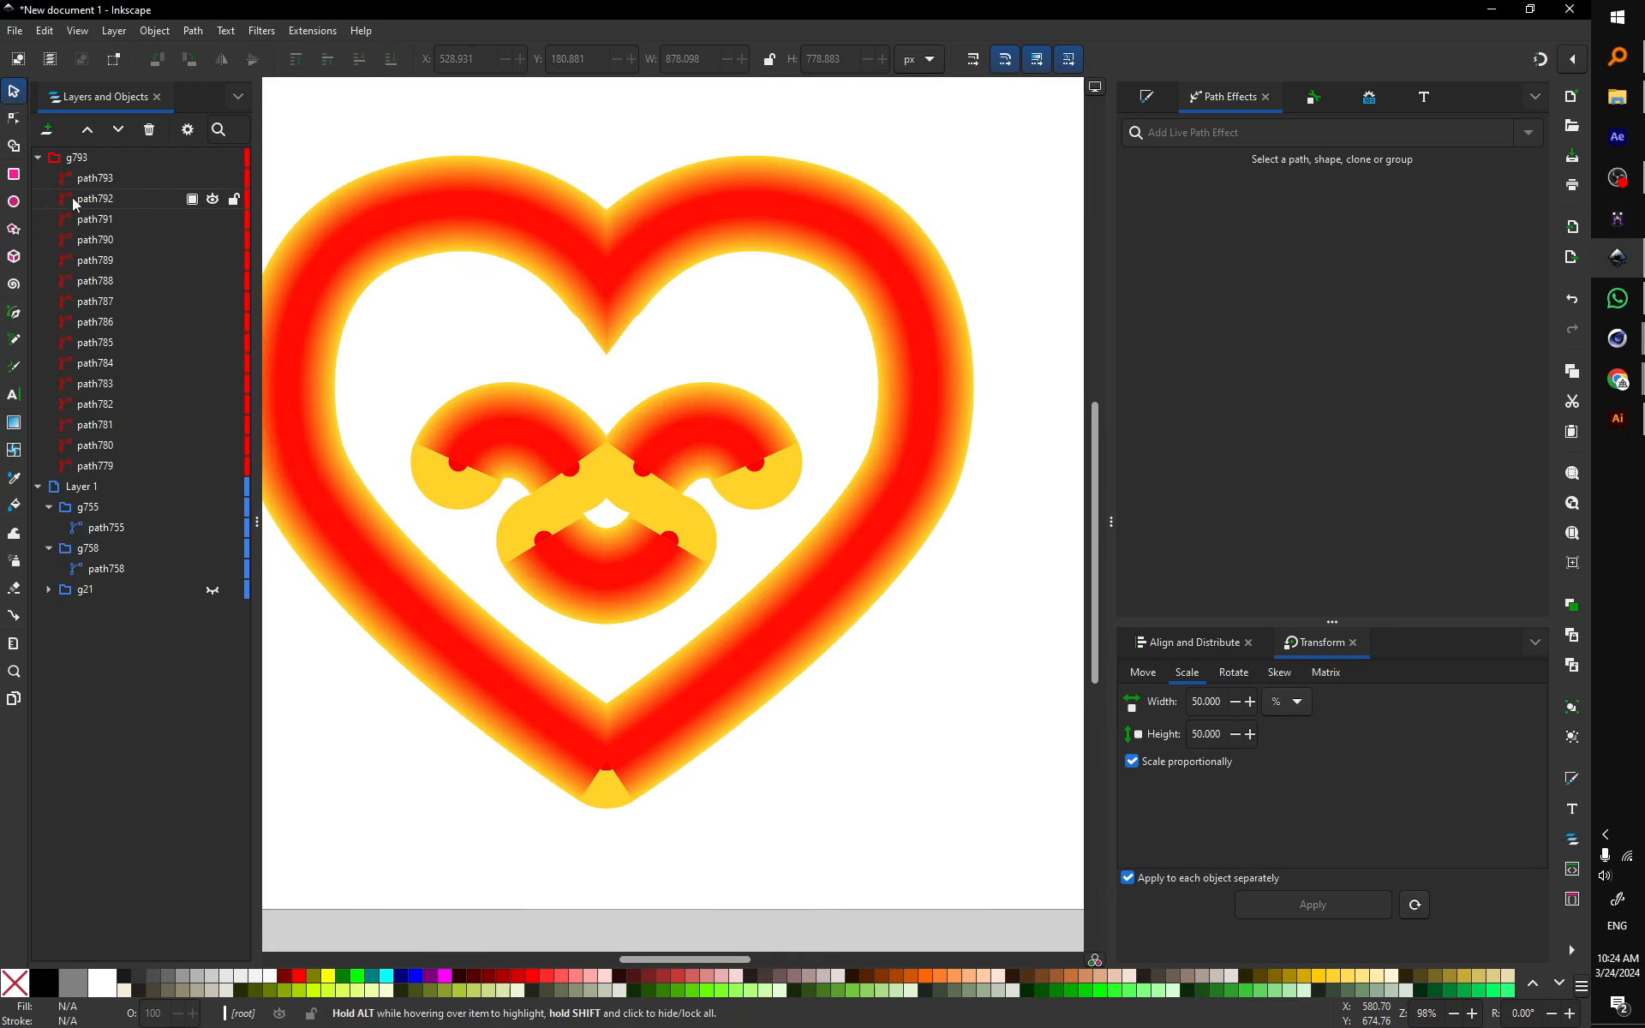
pyautogui.click(88, 178)
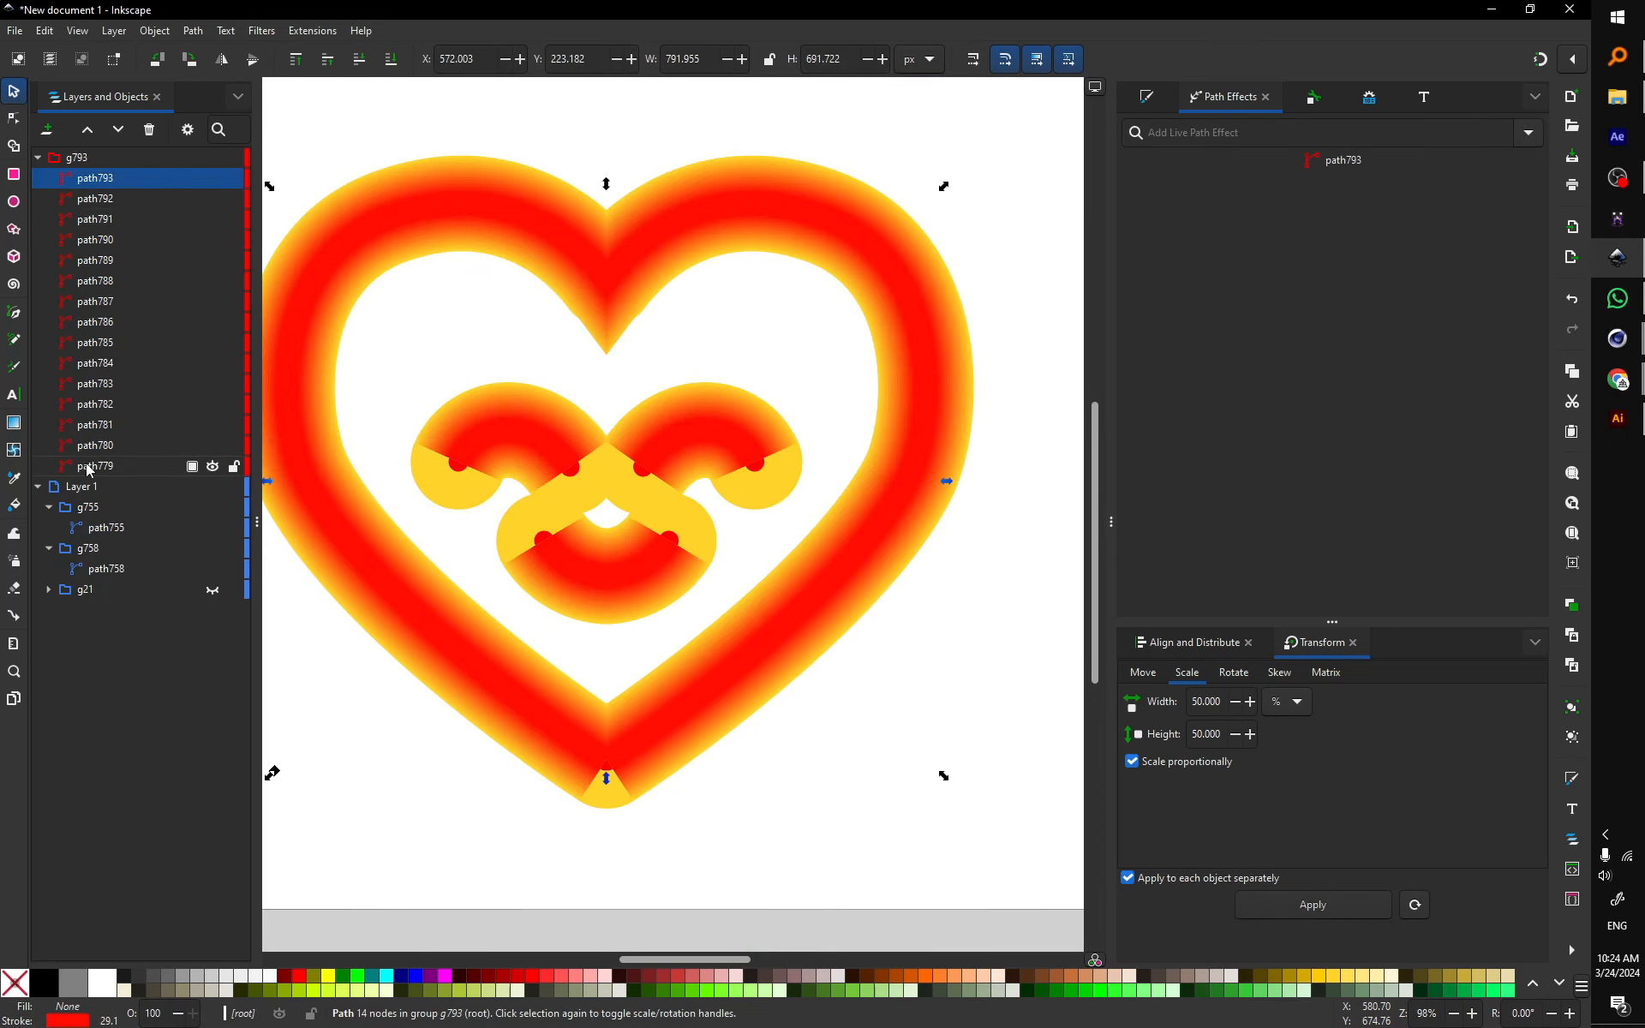
pyautogui.keyDown('shift'); pyautogui.click(88, 465); pyautogui.keyUp('shift')
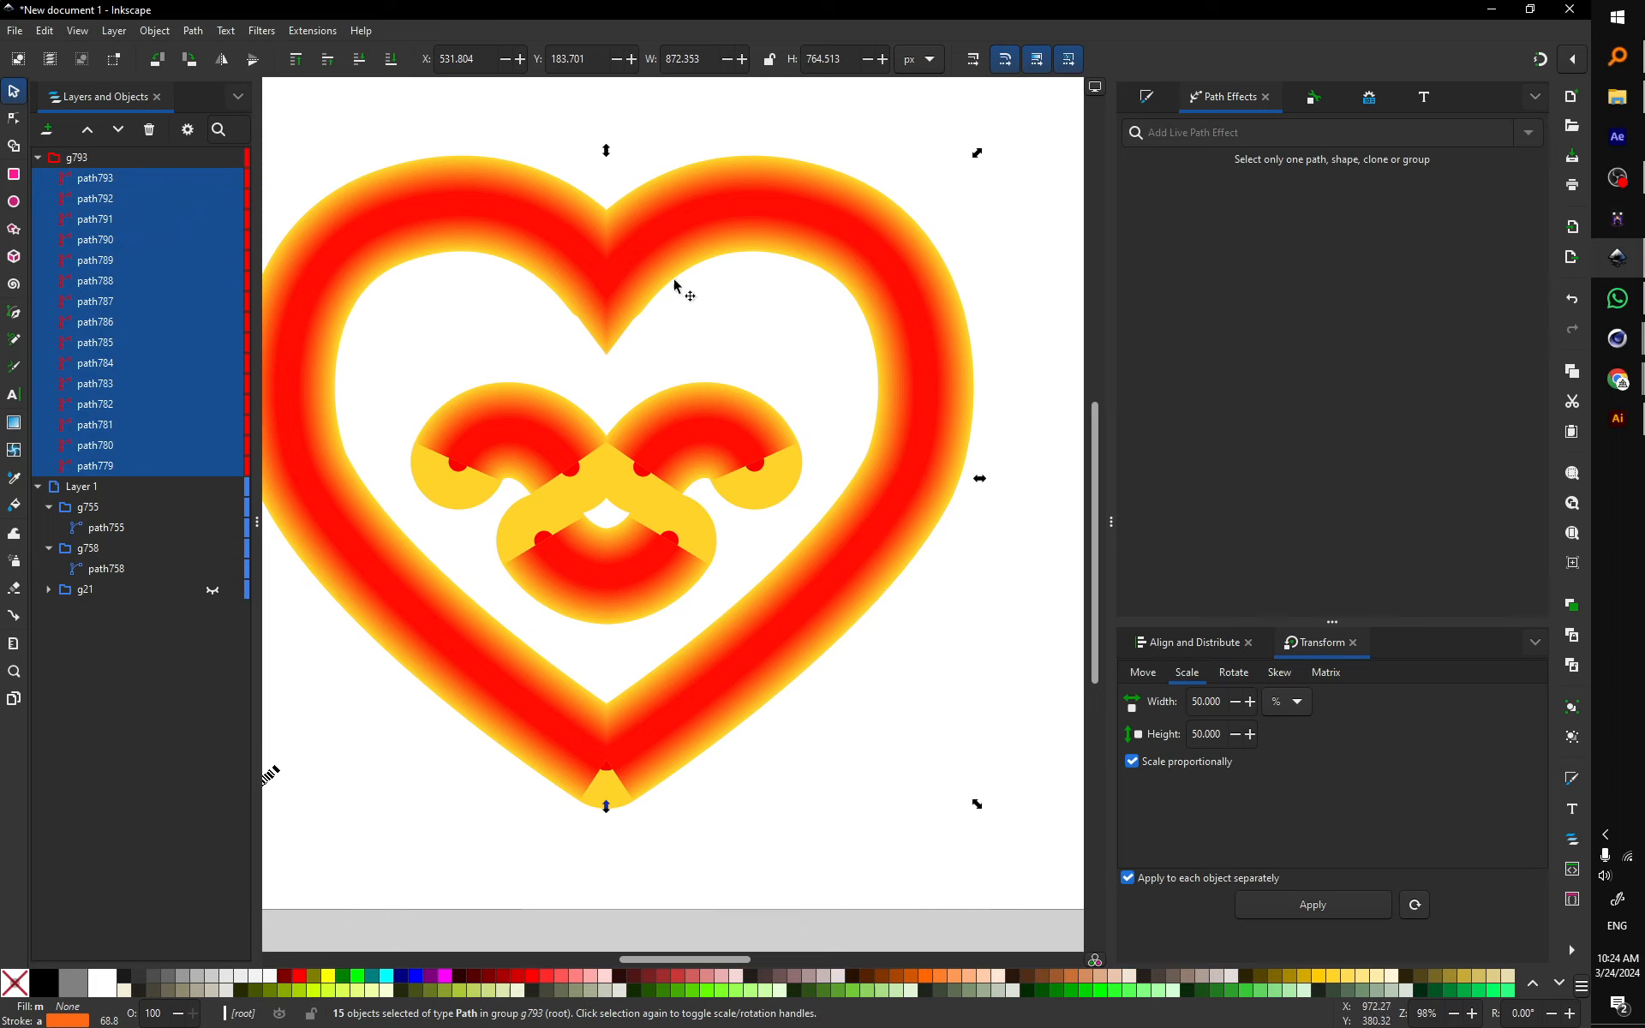
pyautogui.click(1146, 101)
pyautogui.click(1305, 130)
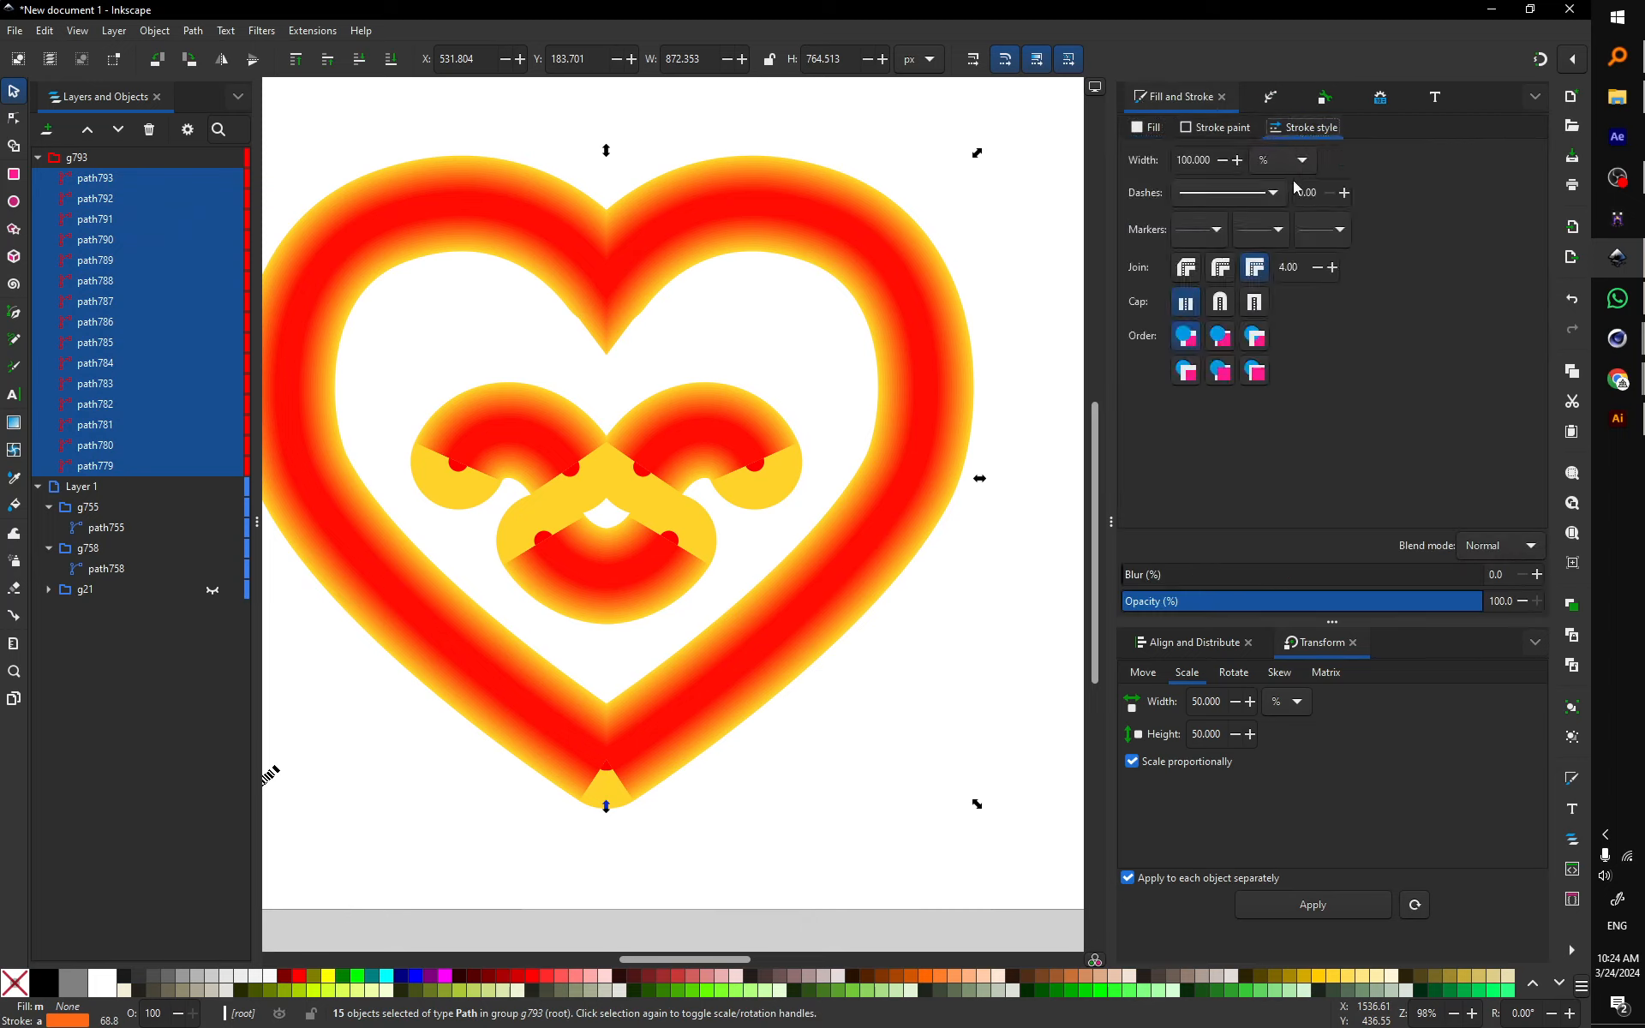
pyautogui.click(1221, 304)
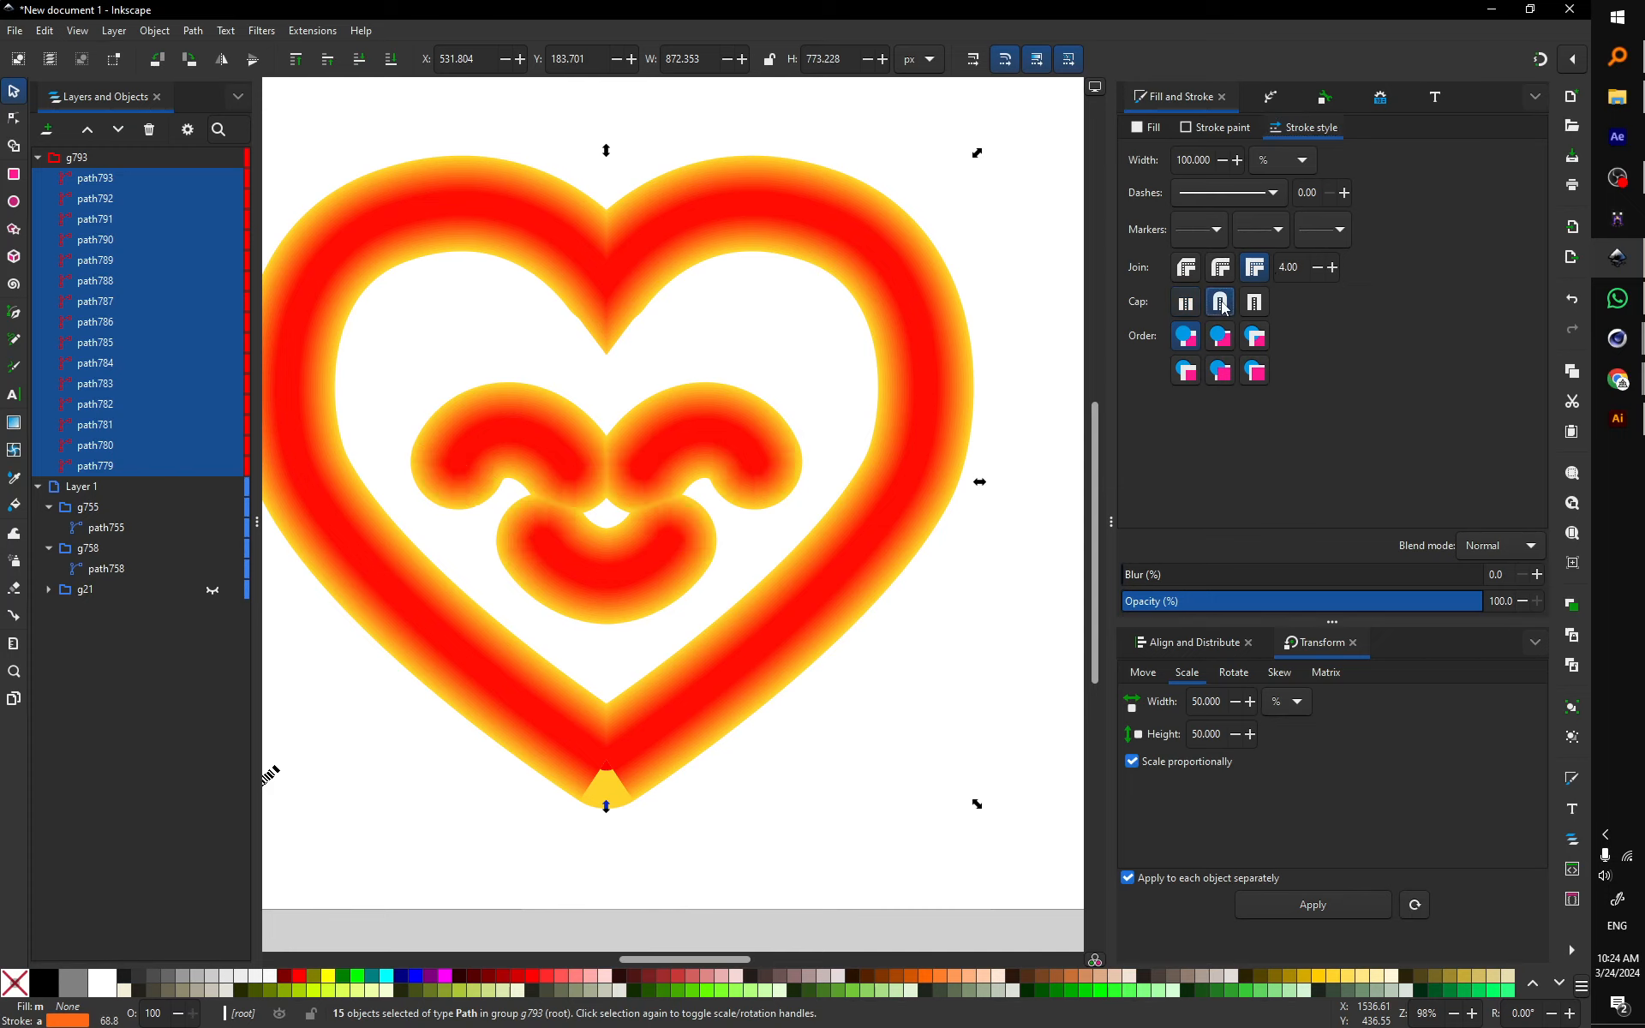
# Step: Hide the interpolated blend group g793 in Layers and Objects
pyautogui.keyDown('ctrl'); pyautogui.click(774, 434); pyautogui.keyUp('ctrl')
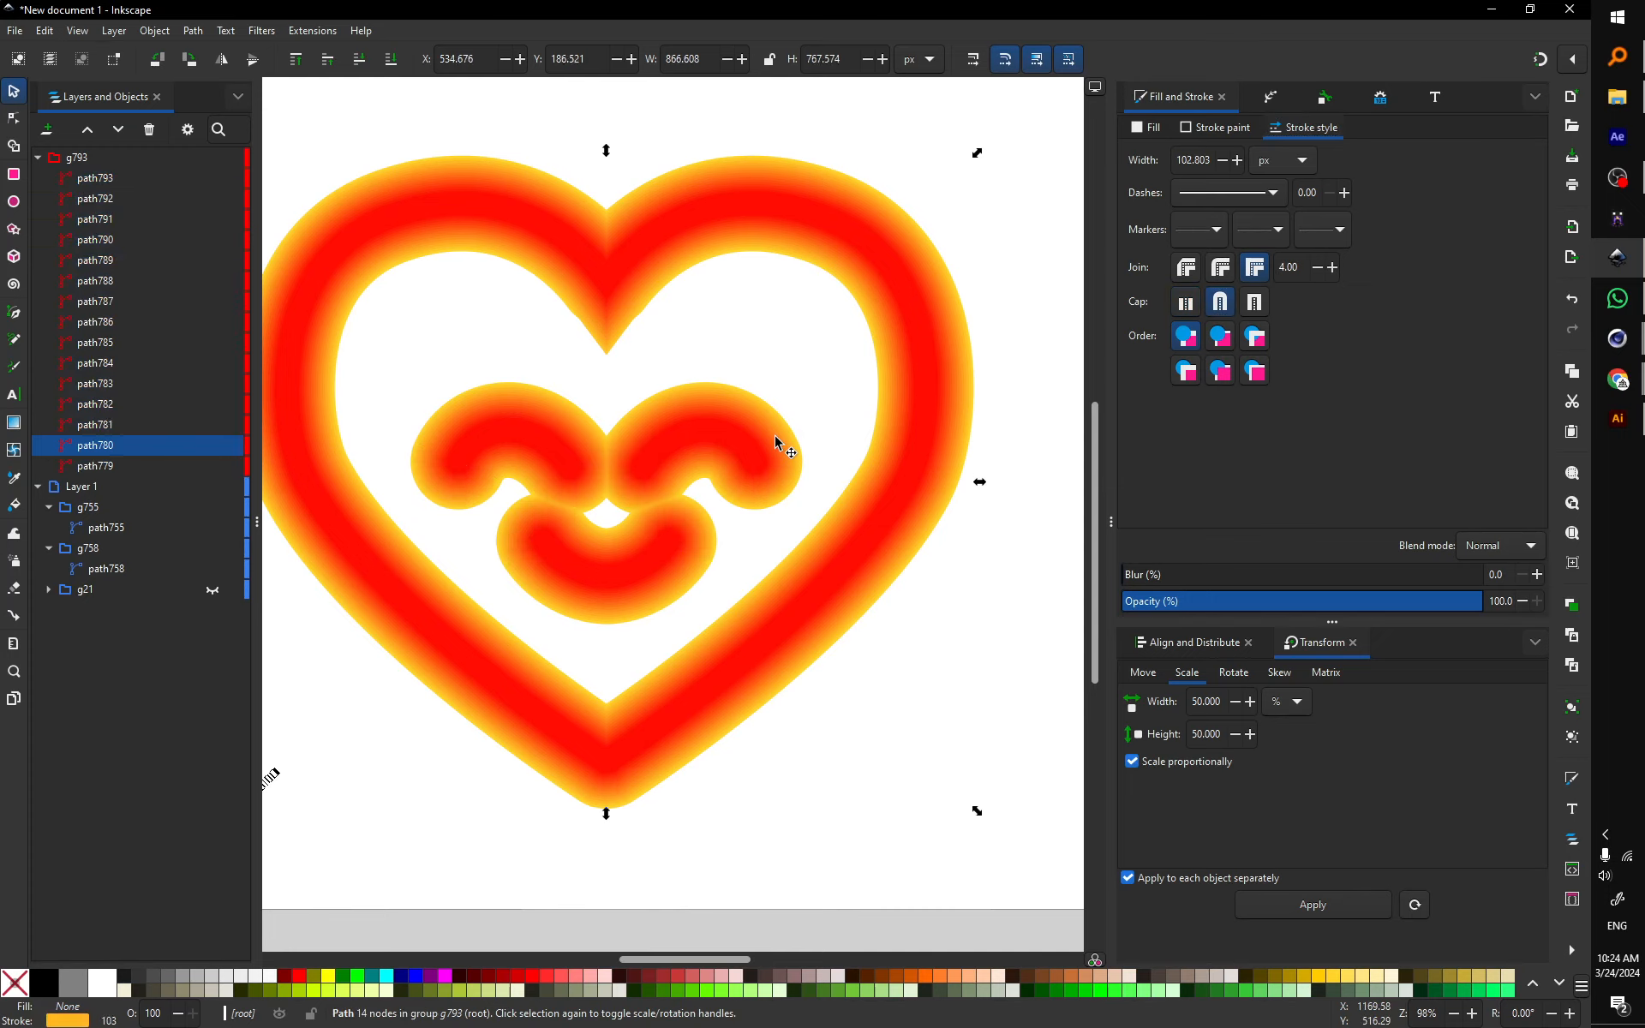
pyautogui.keyDown('ctrl'); pyautogui.scroll(-2, 809, 418); pyautogui.keyUp('ctrl')
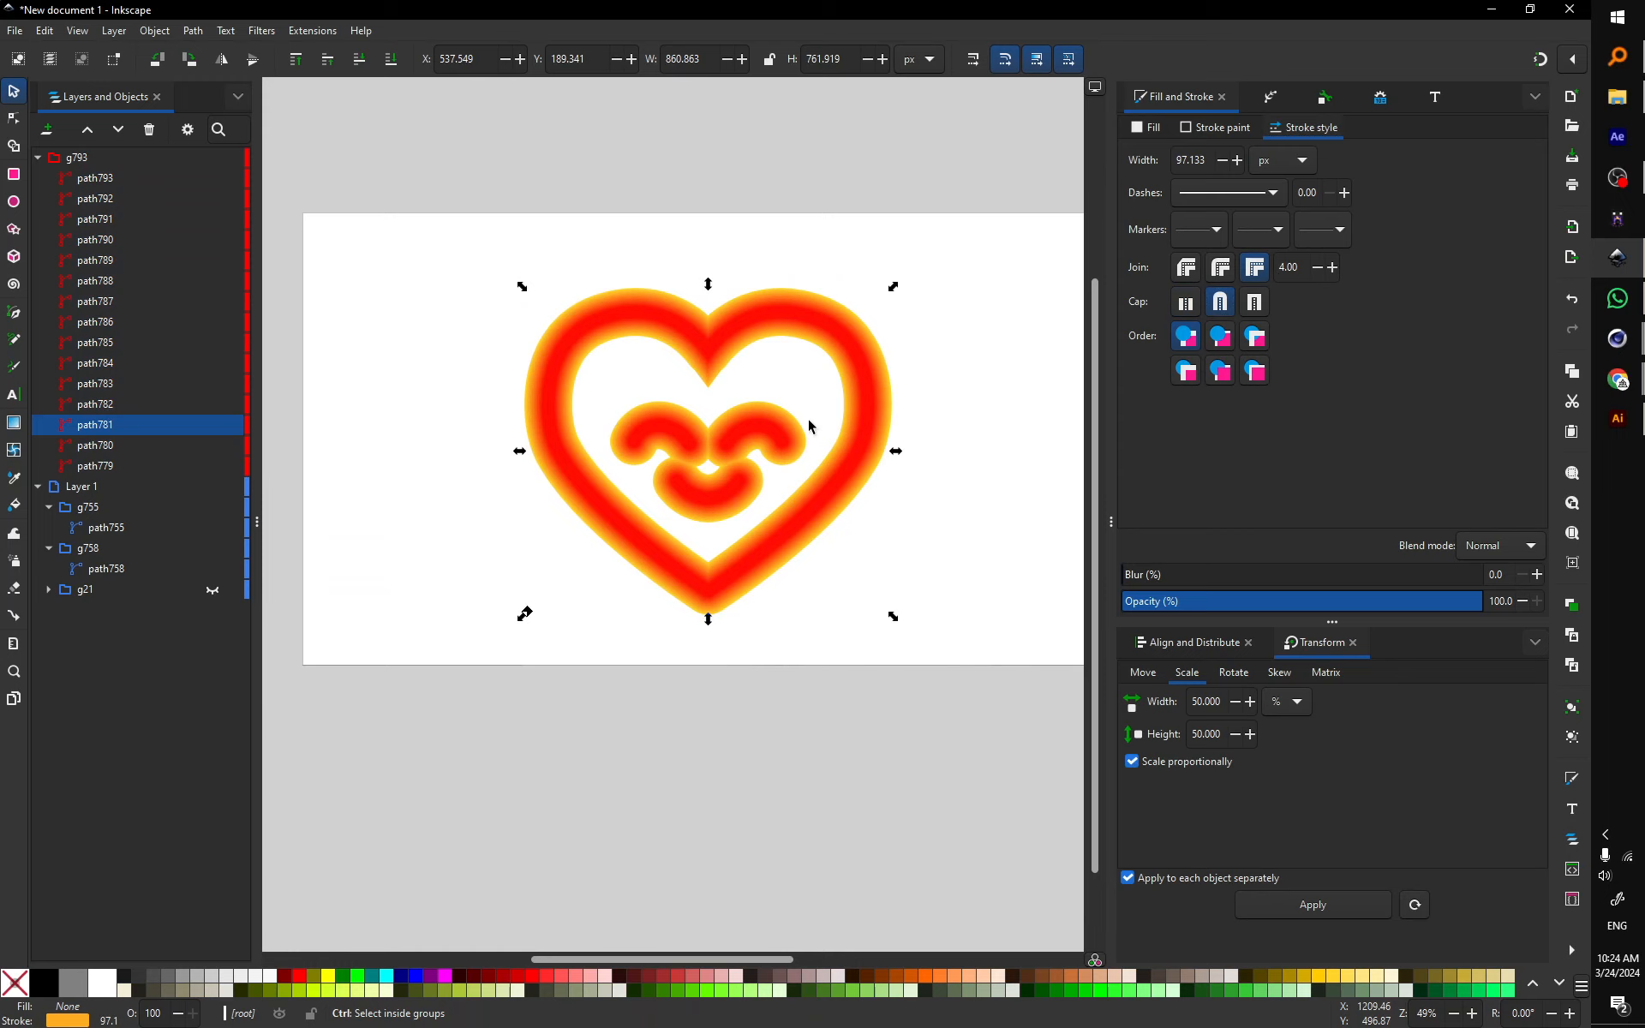
pyautogui.click(905, 473)
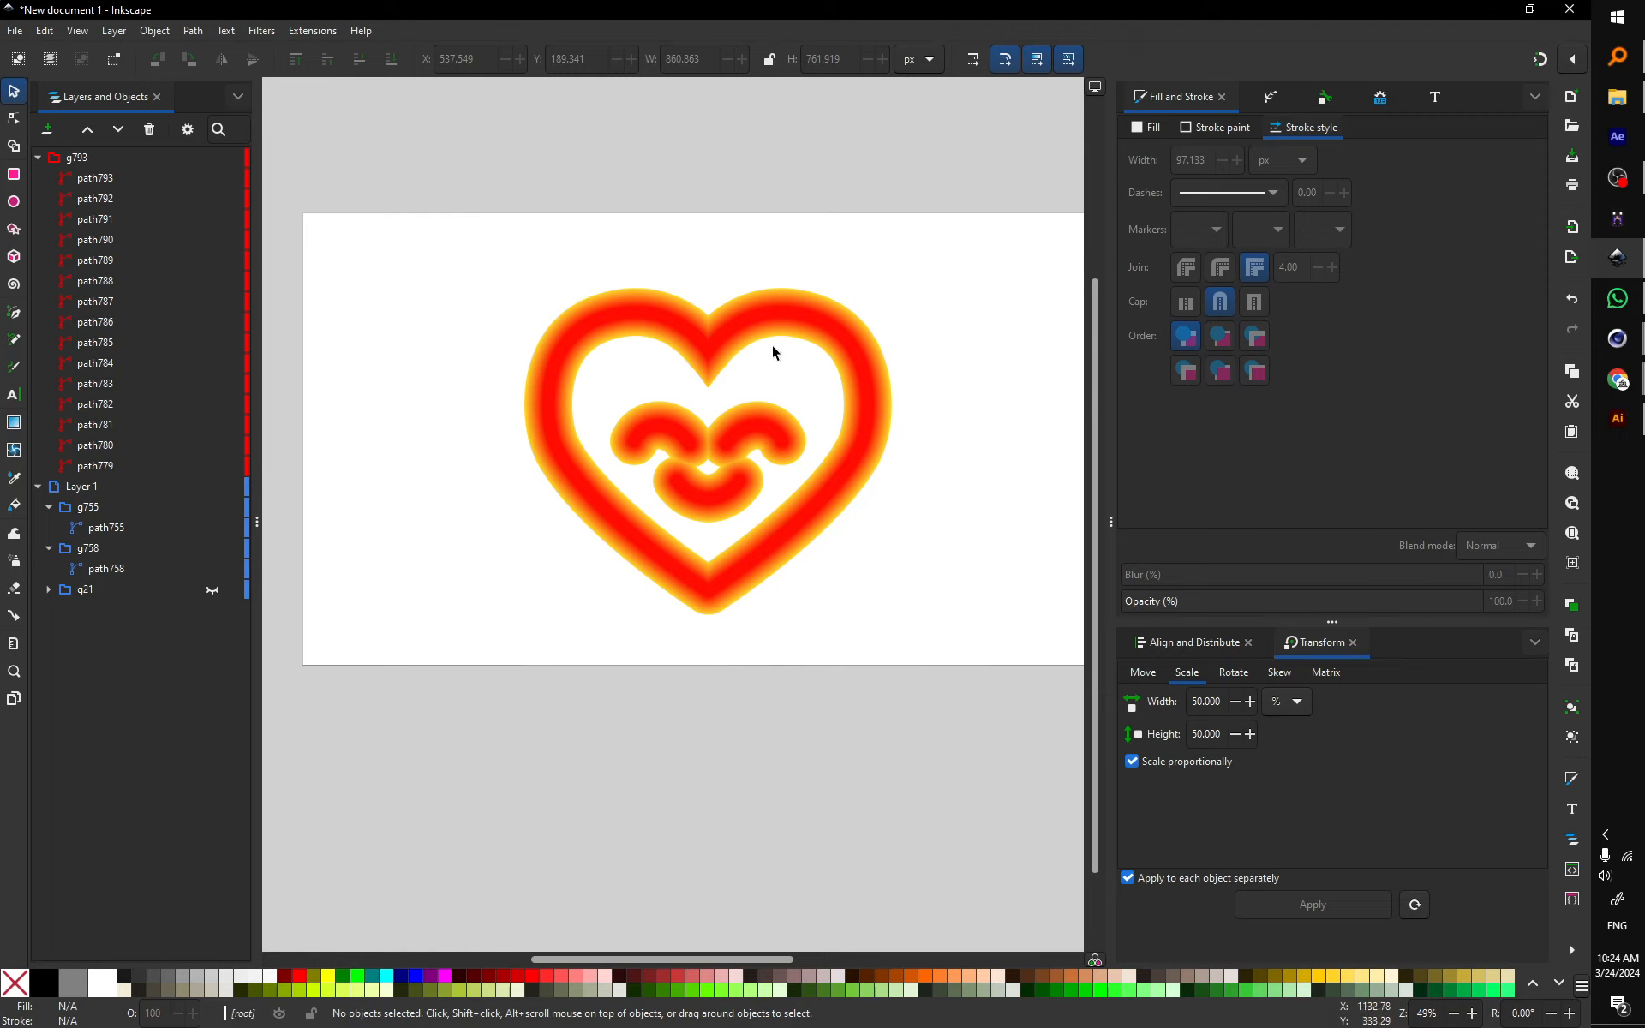
pyautogui.click(102, 157)
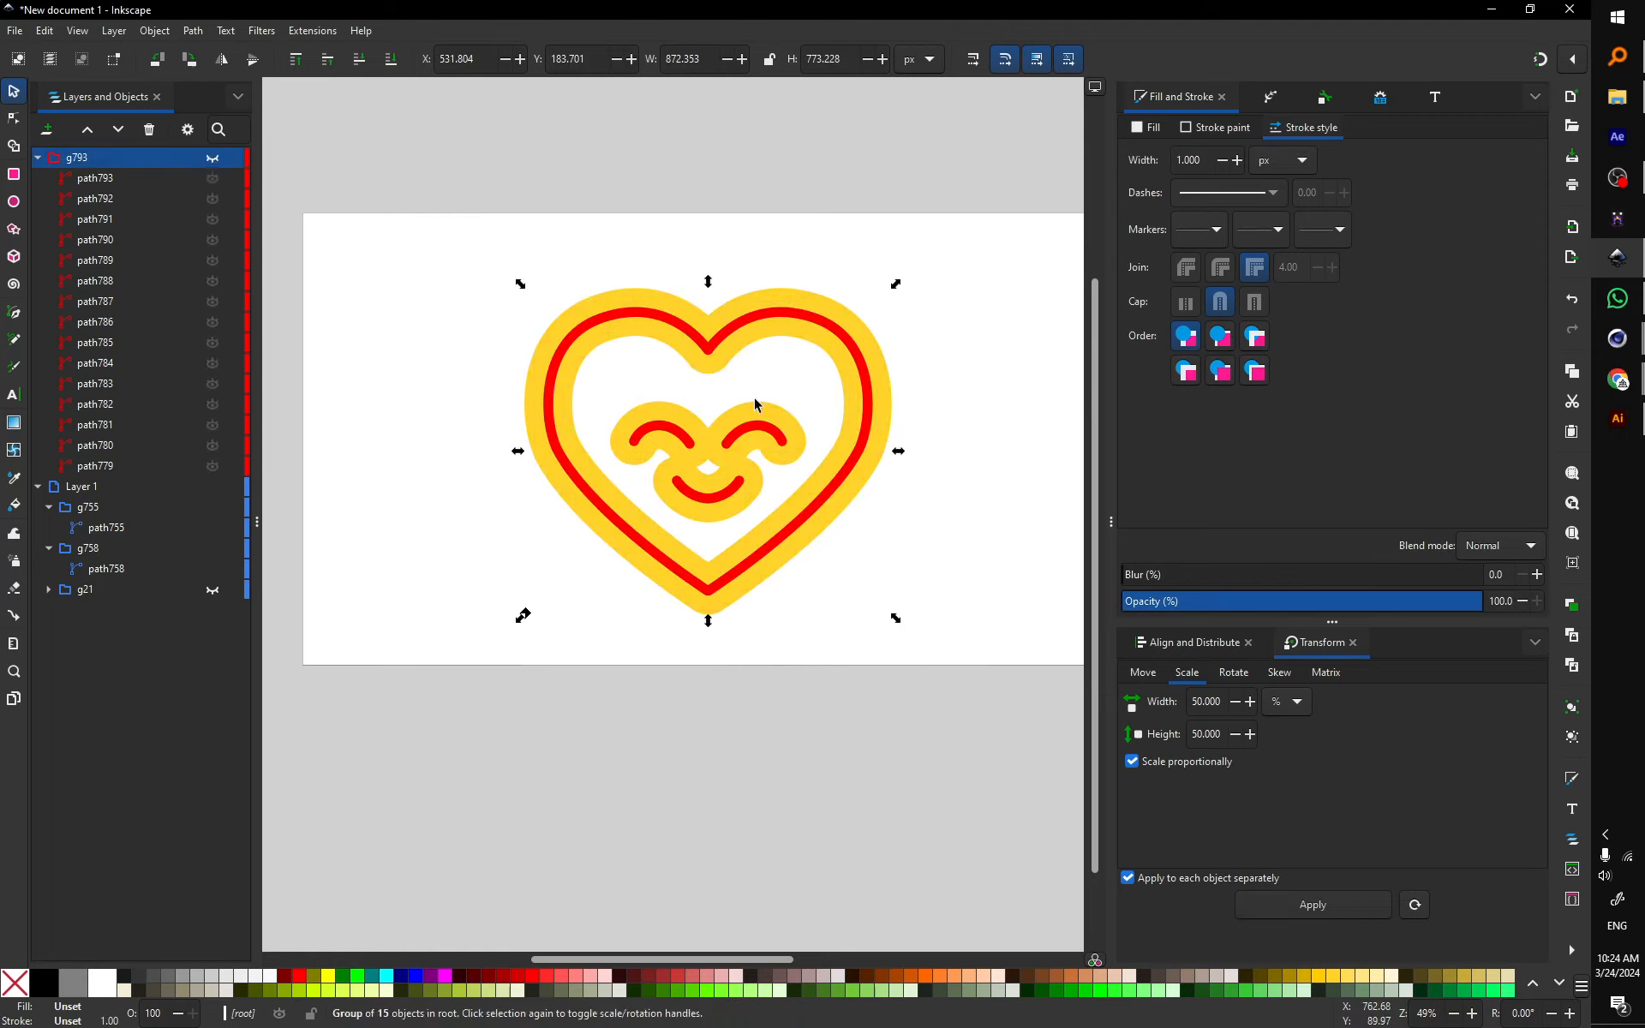
# Step: Select the red heart path755 and set its blur to 22.9%
pyautogui.click(929, 405)
pyautogui.moveTo(929, 405); pyautogui.dragTo(844, 360)
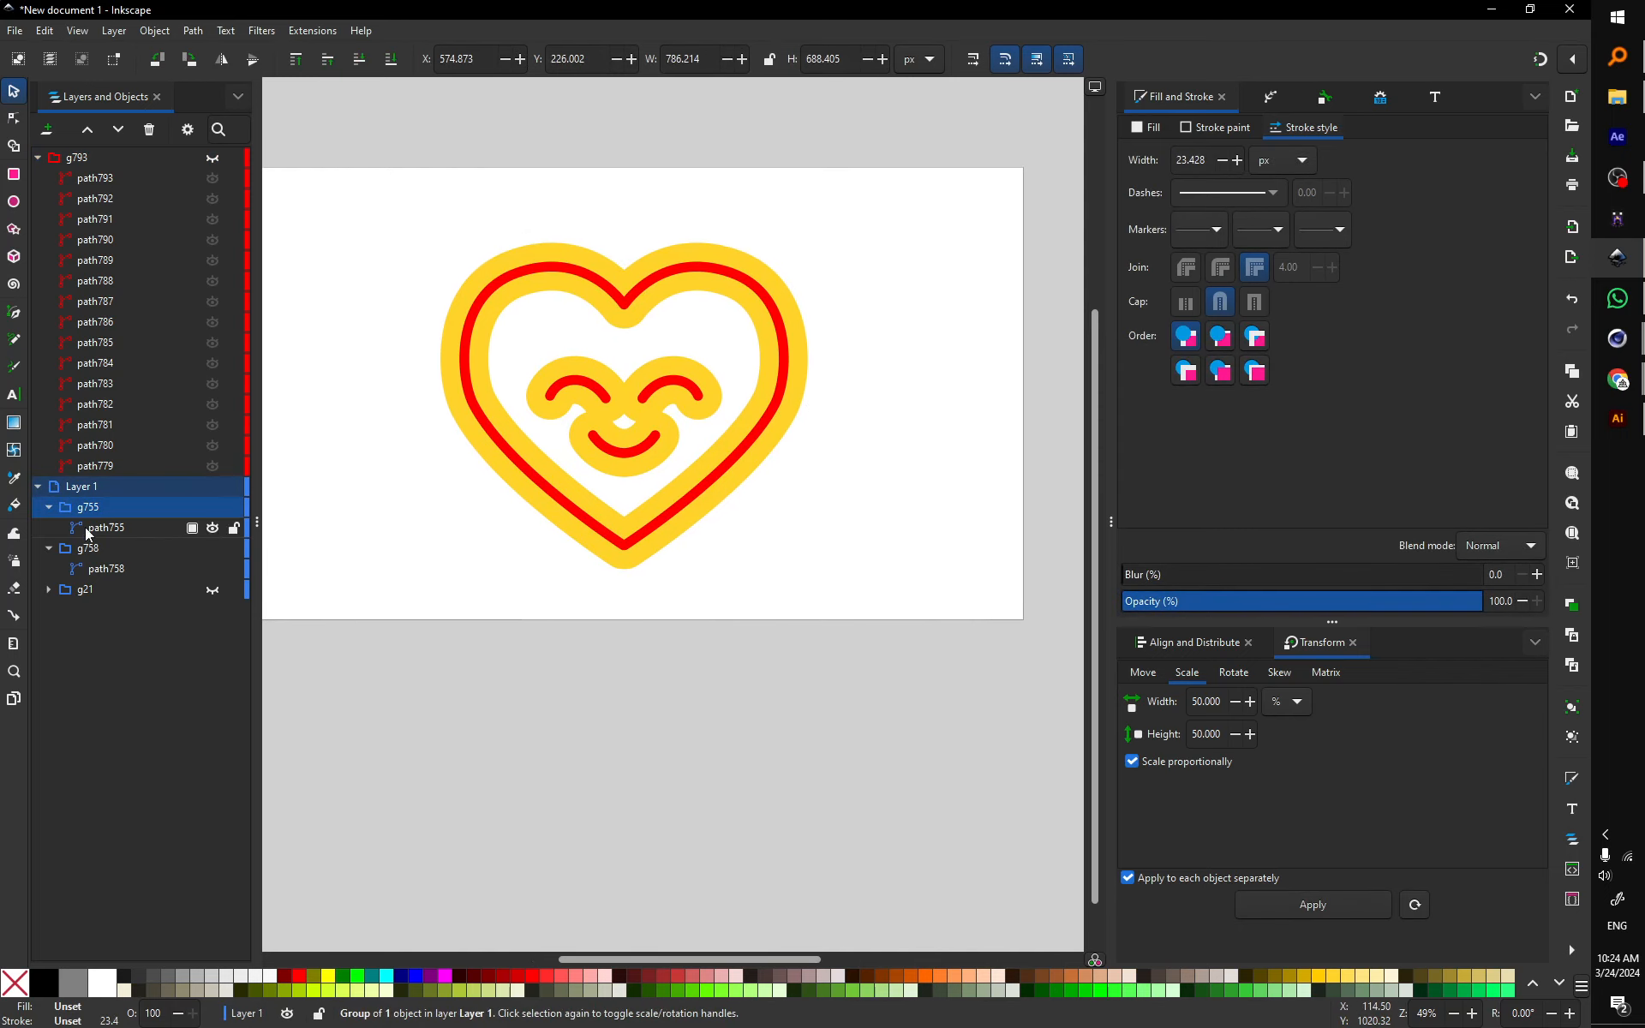
pyautogui.click(183, 528)
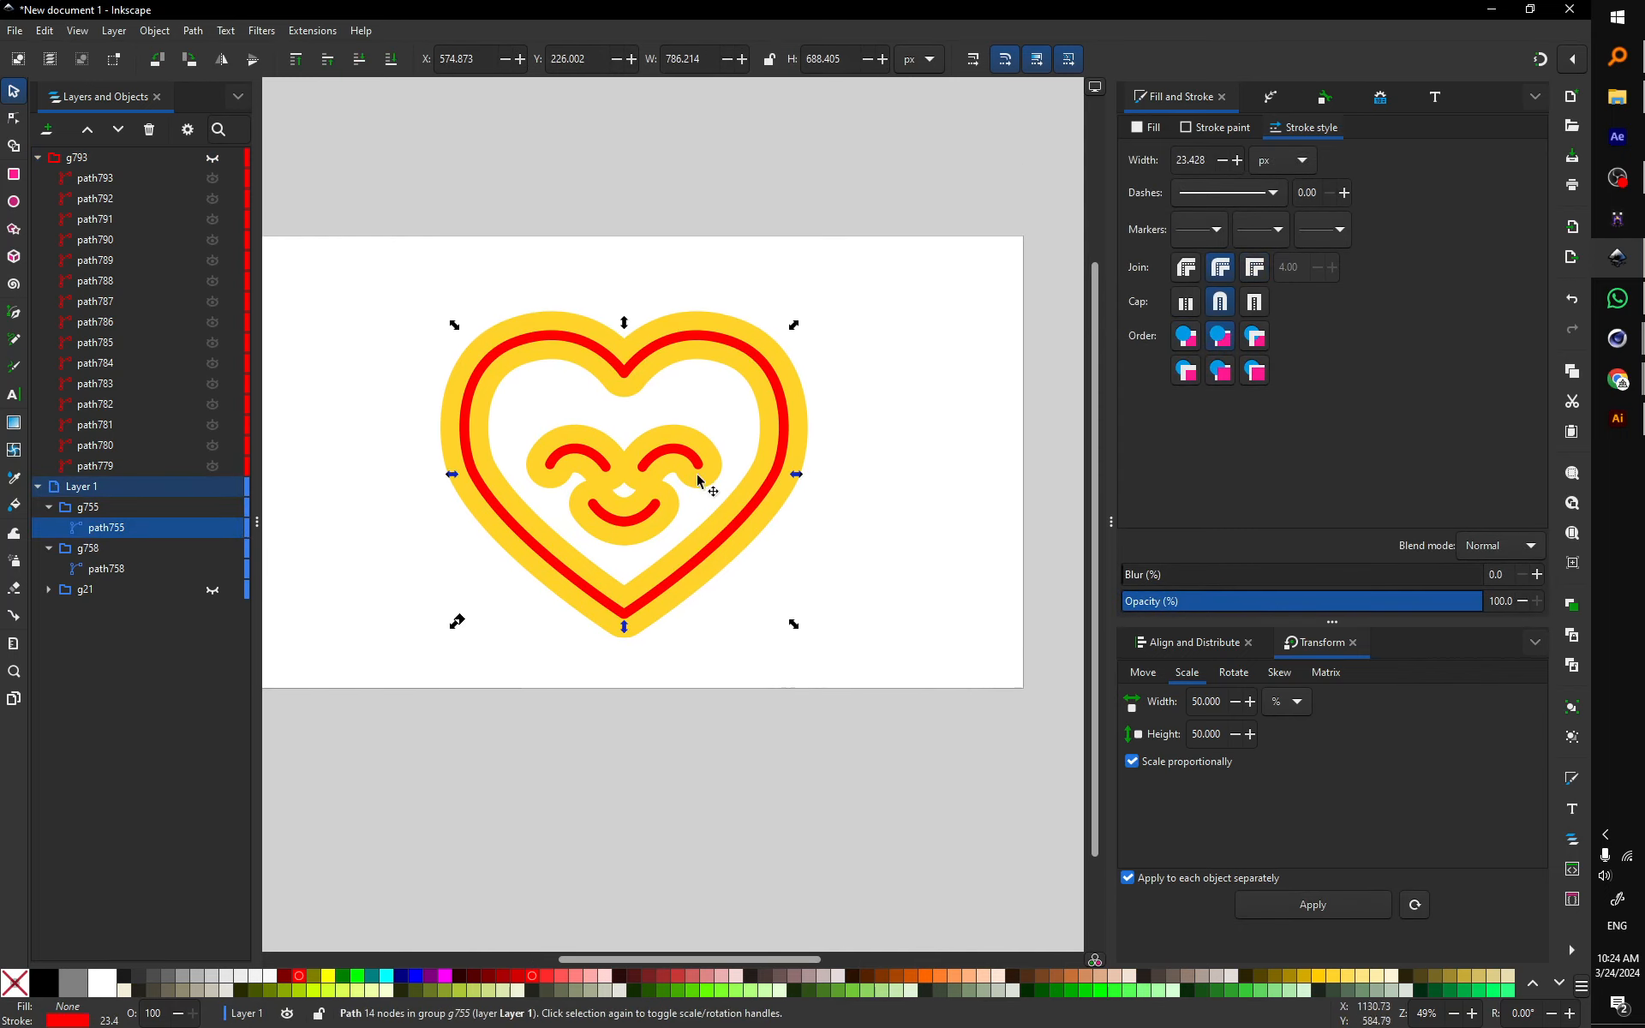
pyautogui.scroll(1, 702, 471)
pyautogui.moveTo(528, 491); pyautogui.dragTo(628, 477)
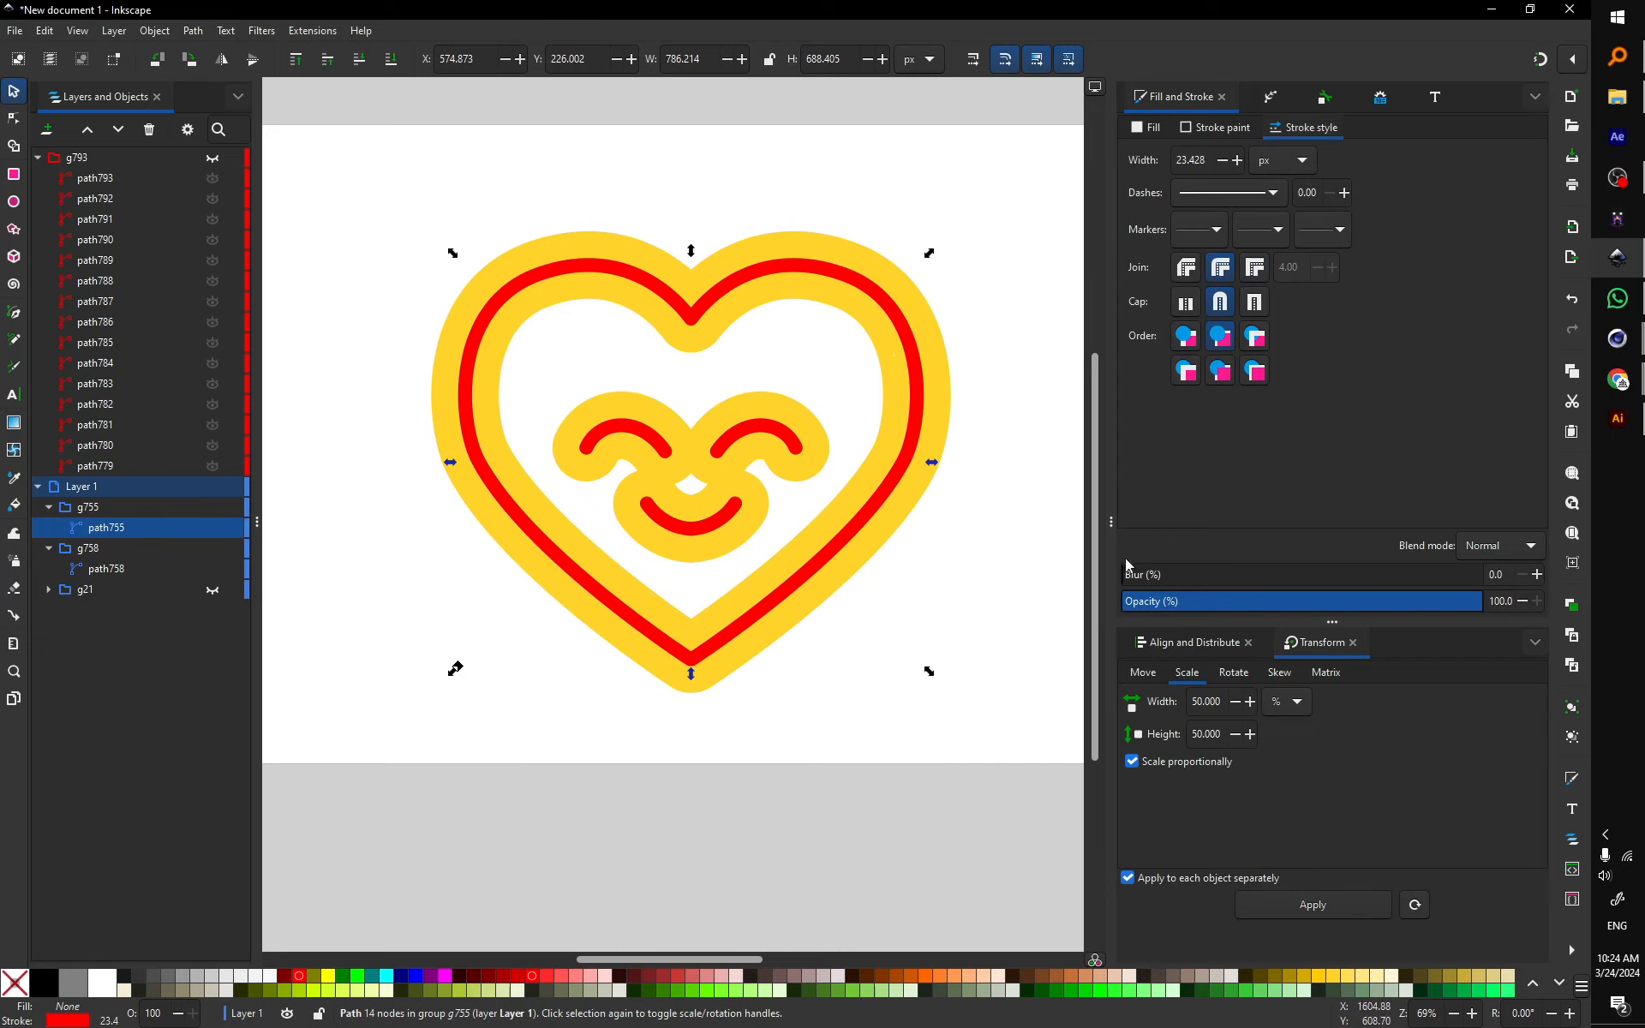
pyautogui.moveTo(1158, 575); pyautogui.dragTo(1215, 582)
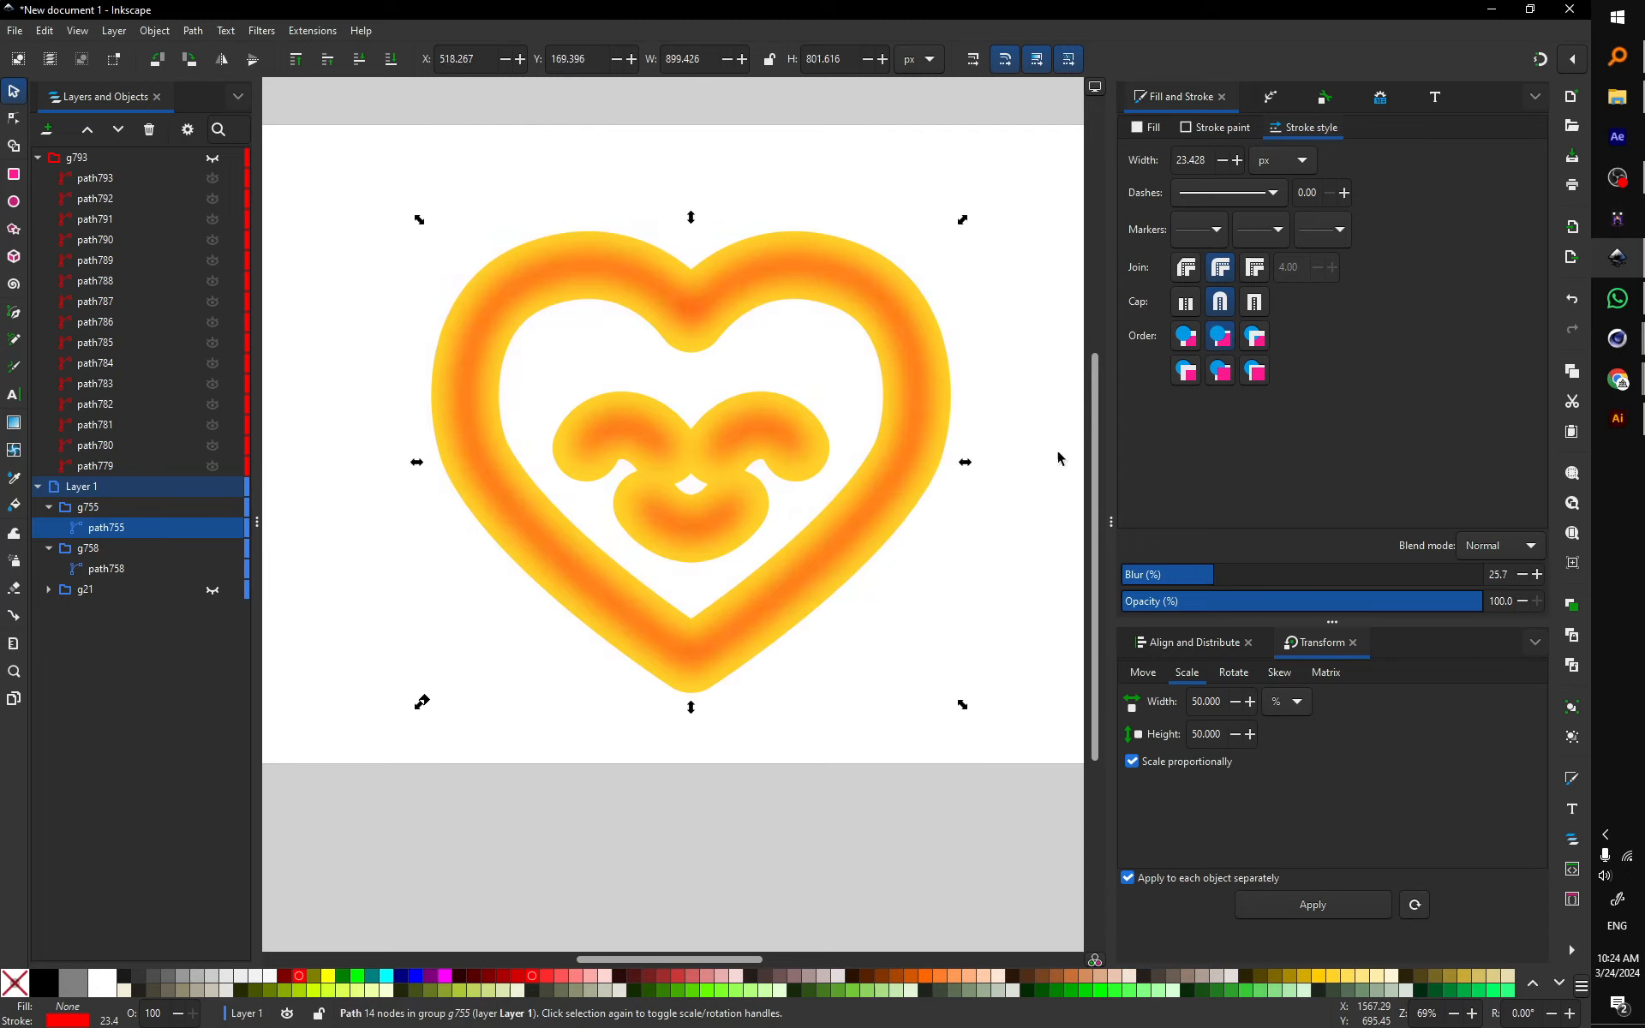
pyautogui.click(1203, 577)
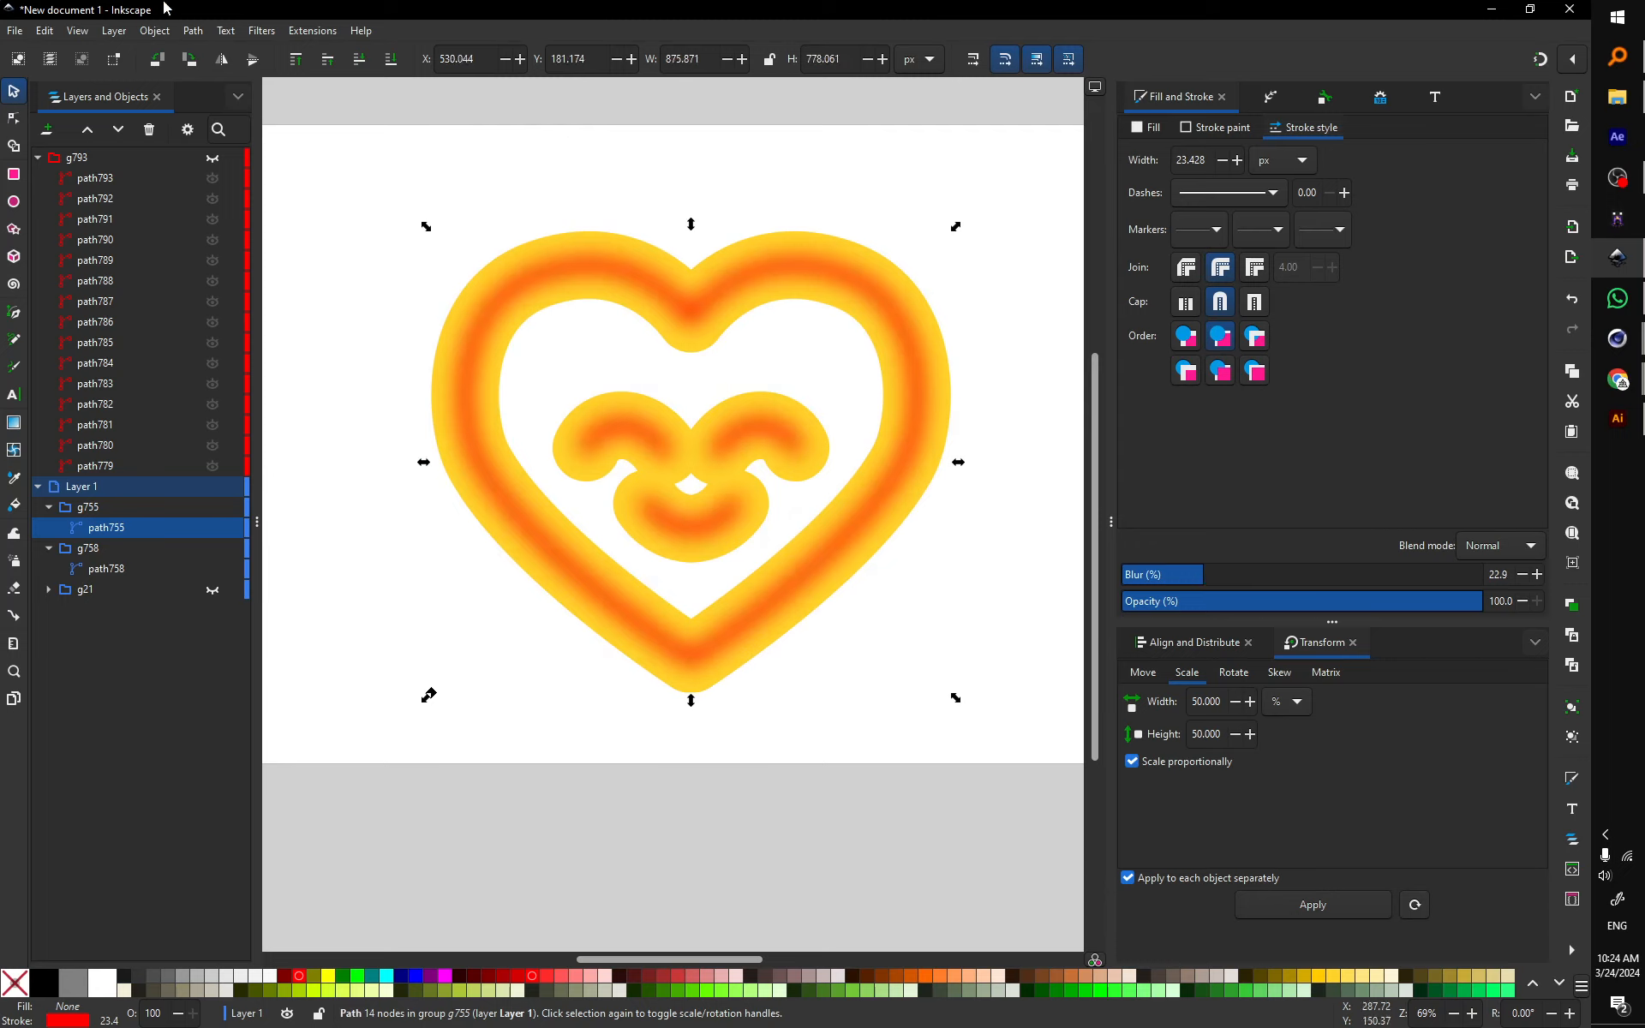
pyautogui.click(261, 31)
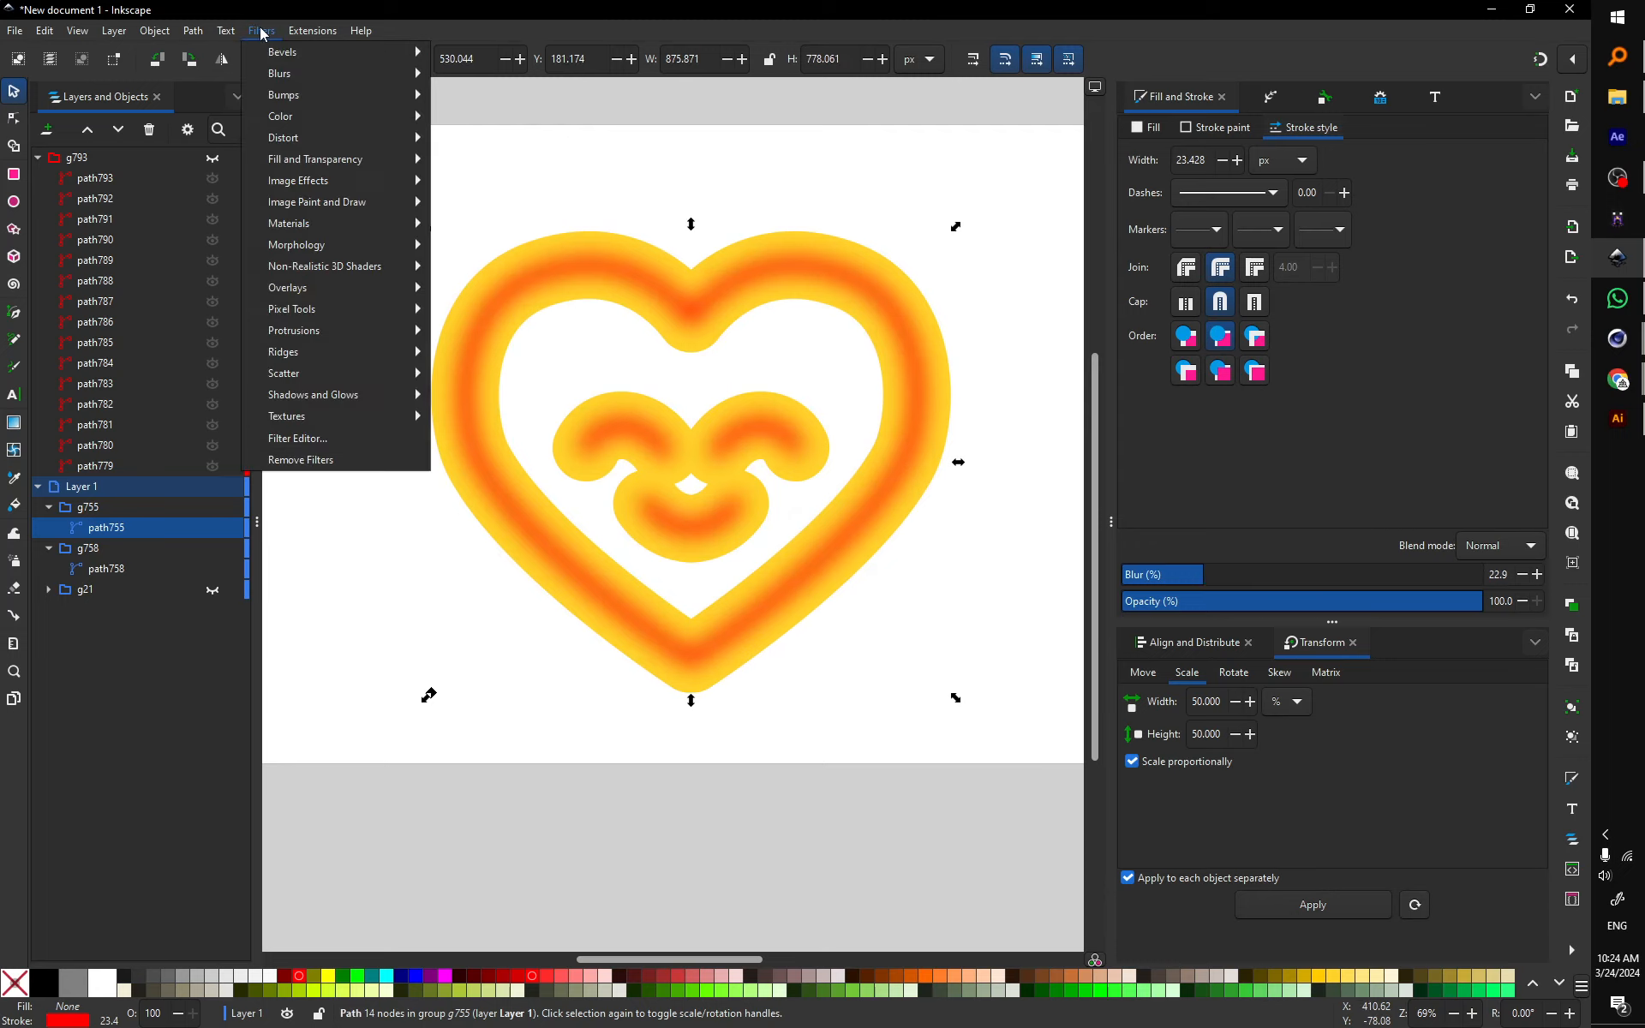
# Step: In the Filter Editor, add a Component Transfer effect after filter793's Gaussian Blur
pyautogui.click(332, 440)
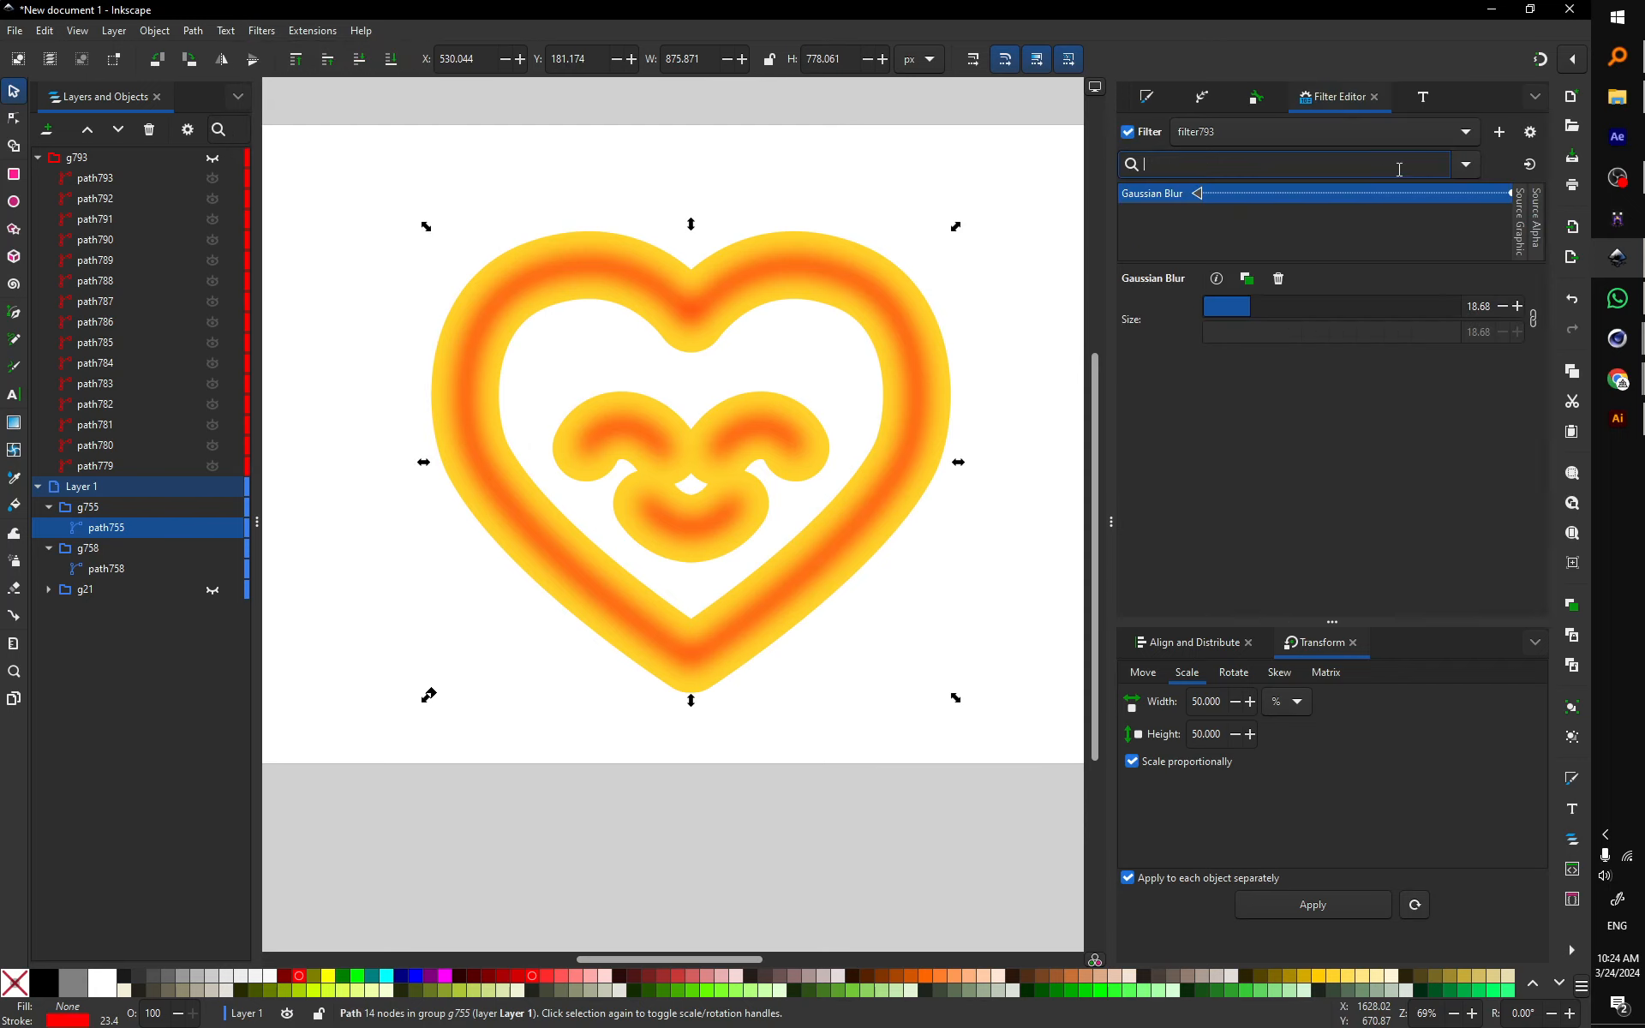
pyautogui.click(1463, 168)
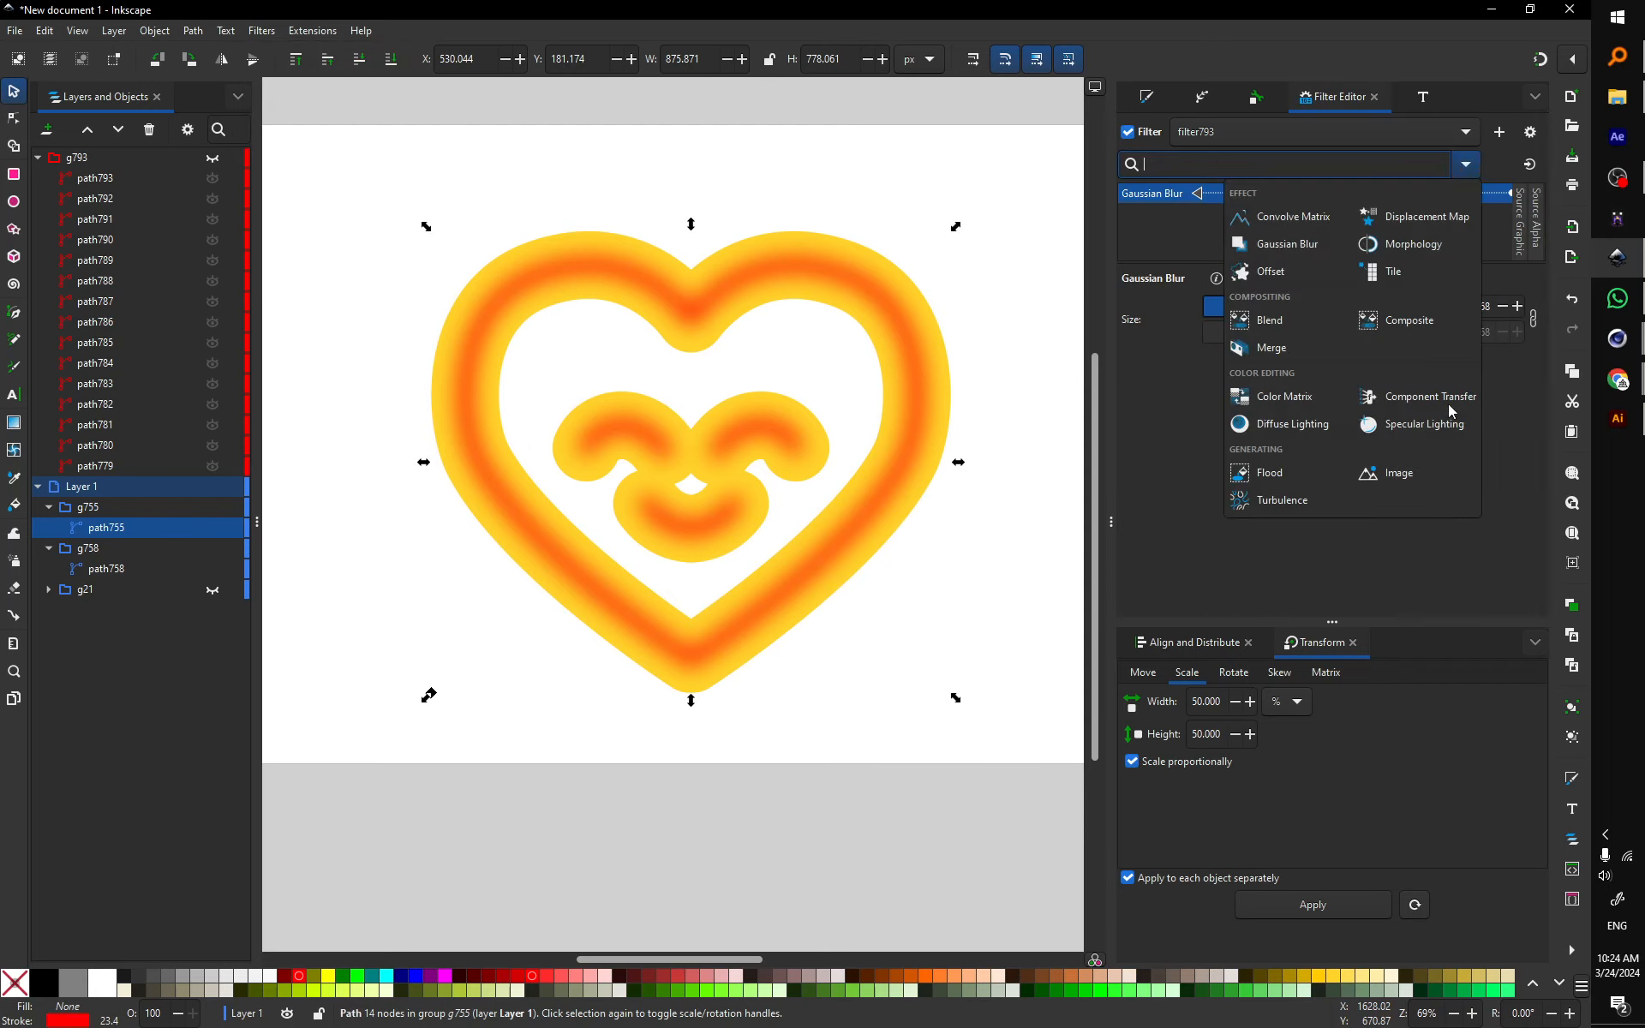
pyautogui.press('Escape')
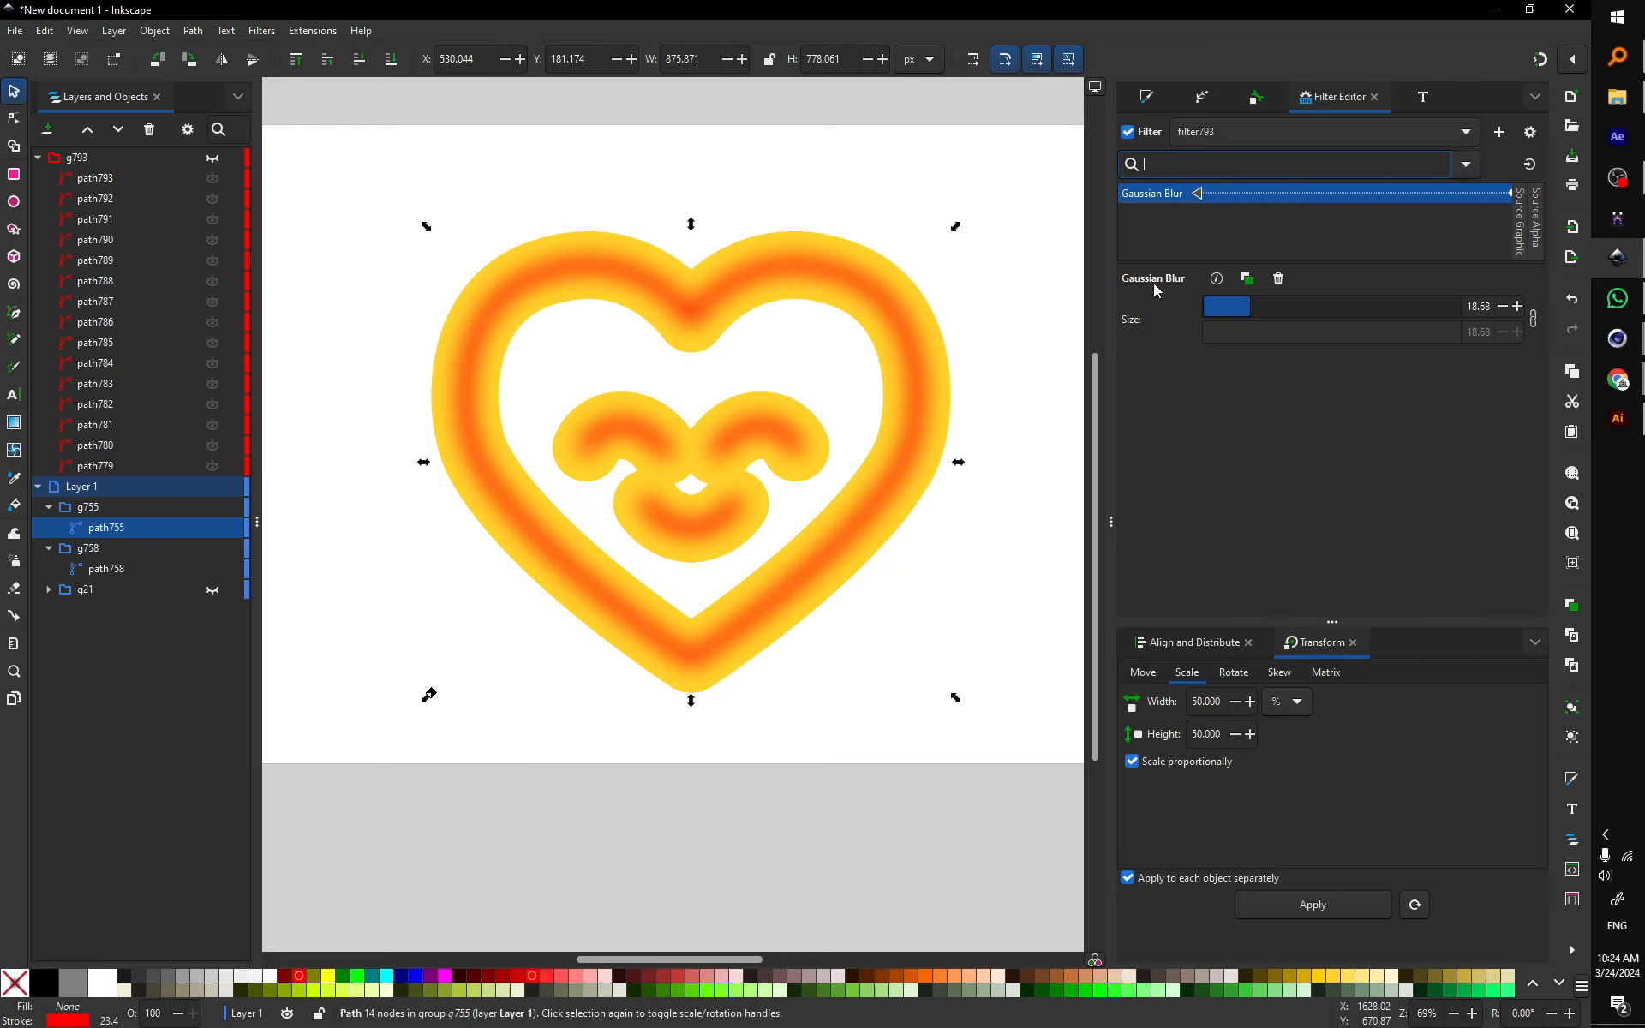
pyautogui.click(1180, 204)
pyautogui.click(1462, 169)
pyautogui.click(1422, 407)
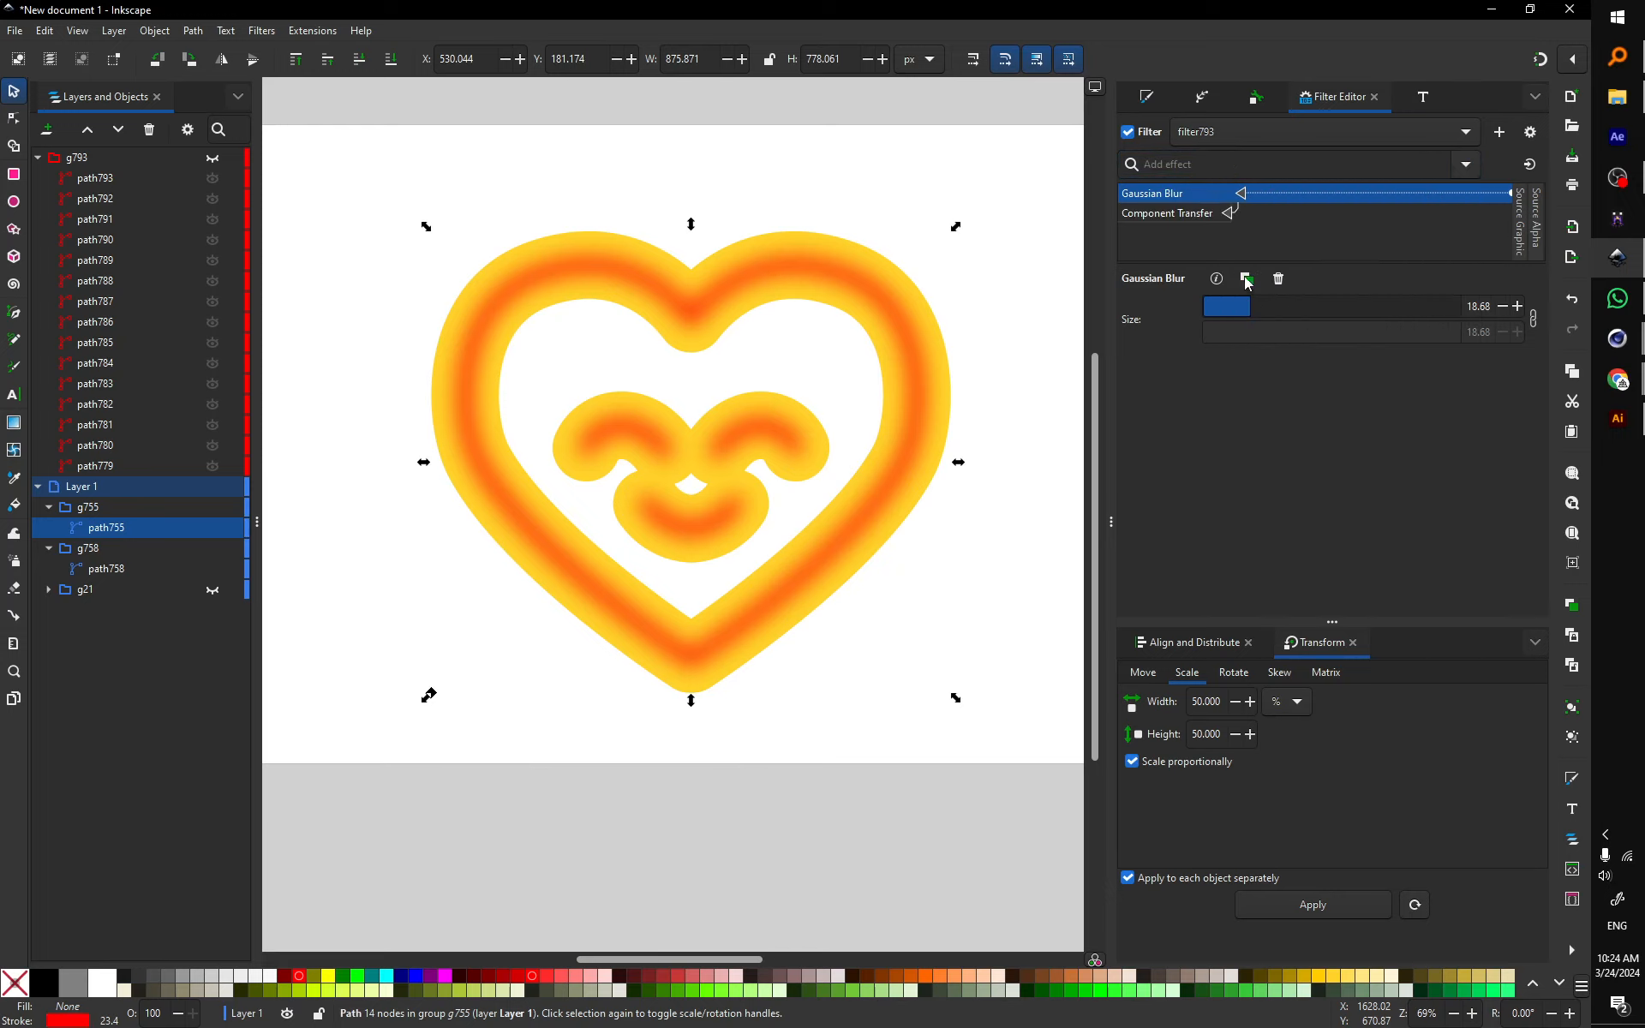
pyautogui.click(1164, 216)
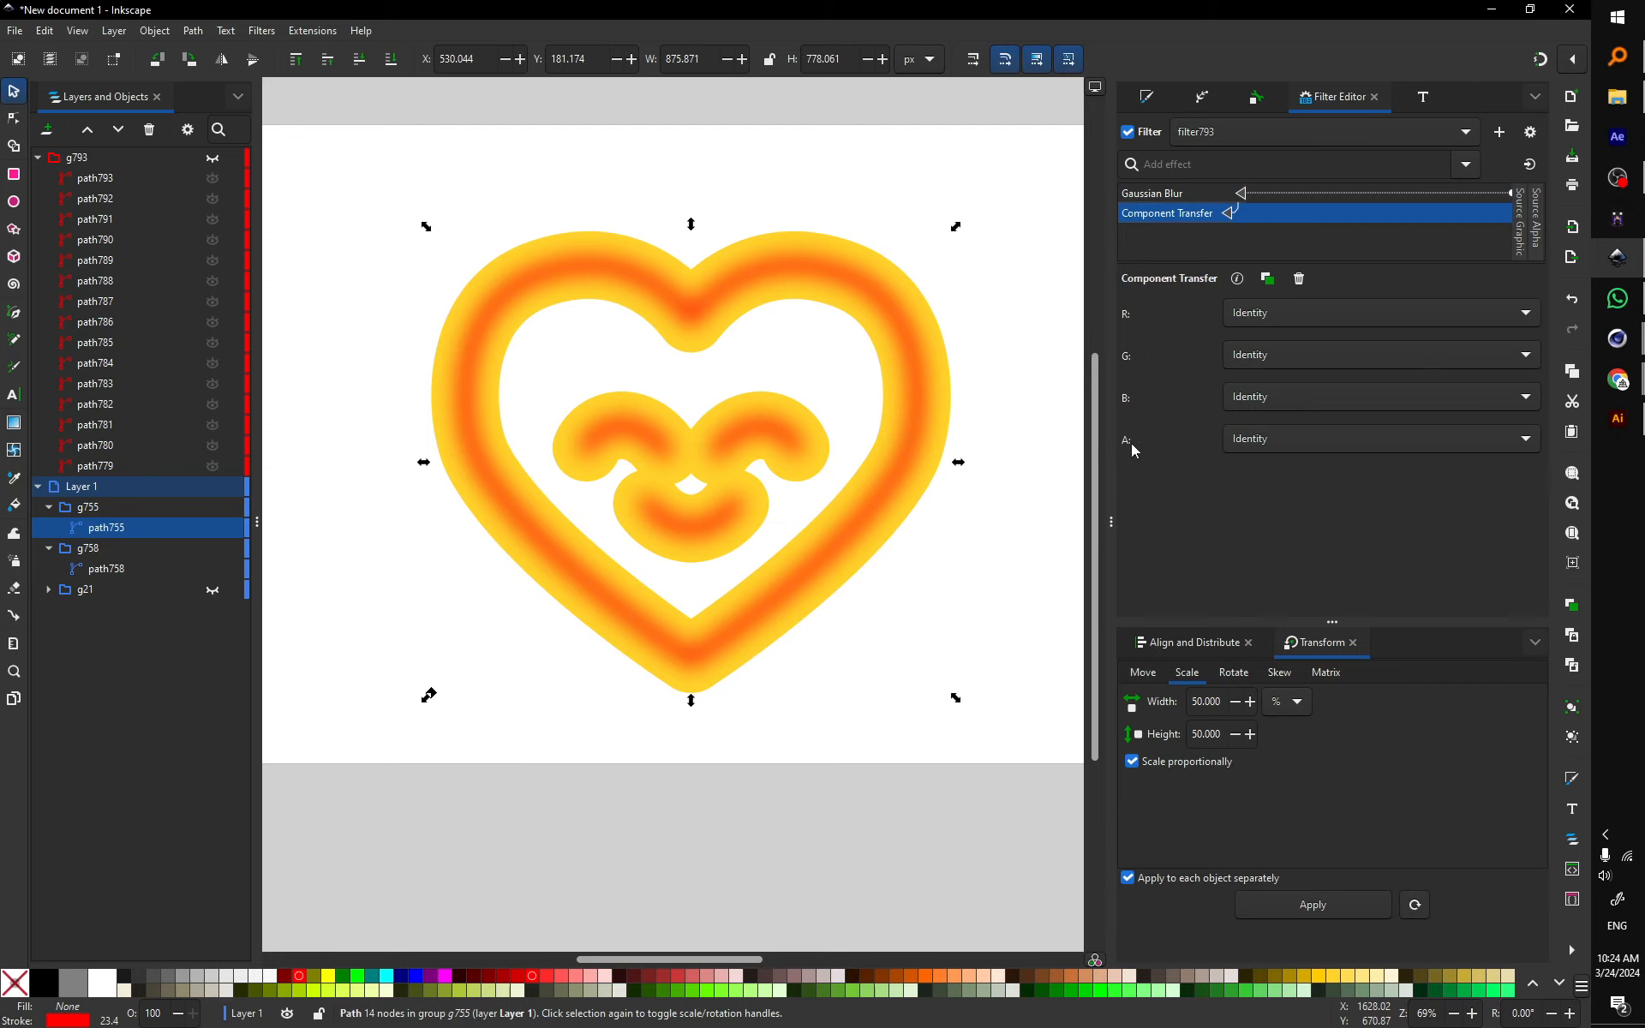
# Step: Set the alpha channel to Gamma with amplitude 2.58 and exponent 1.21, and widen blur to 25.41
pyautogui.click(1364, 444)
pyautogui.click(1304, 541)
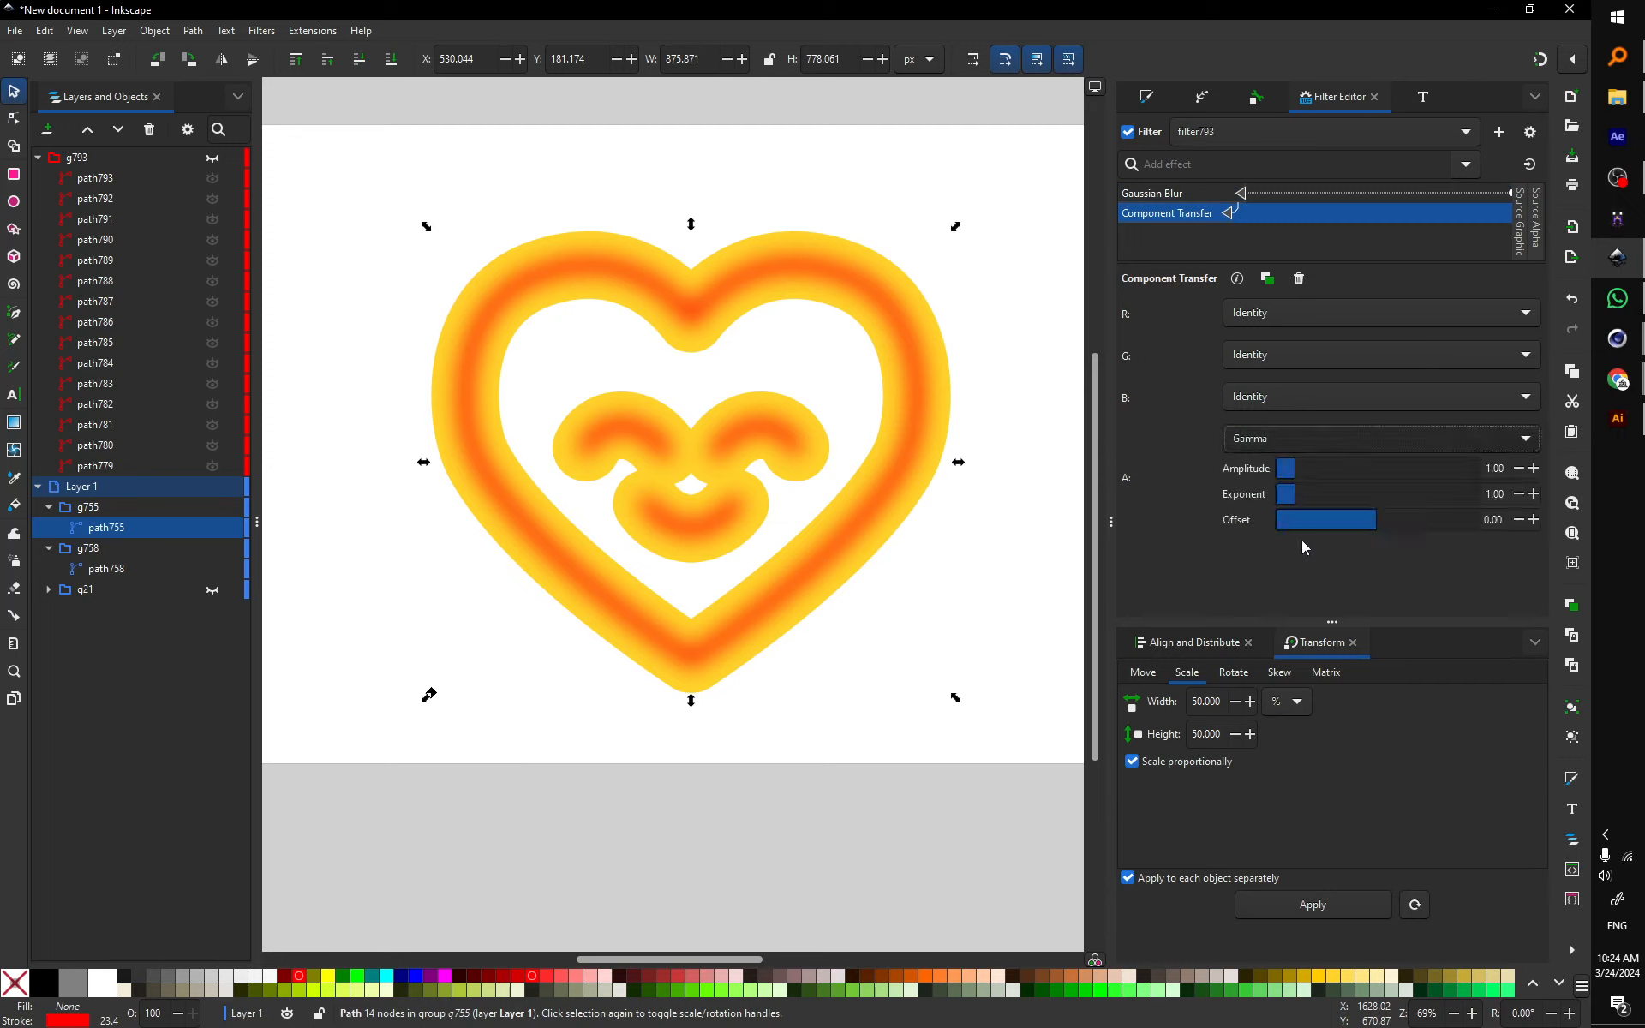
pyautogui.moveTo(1287, 484); pyautogui.dragTo(1352, 474)
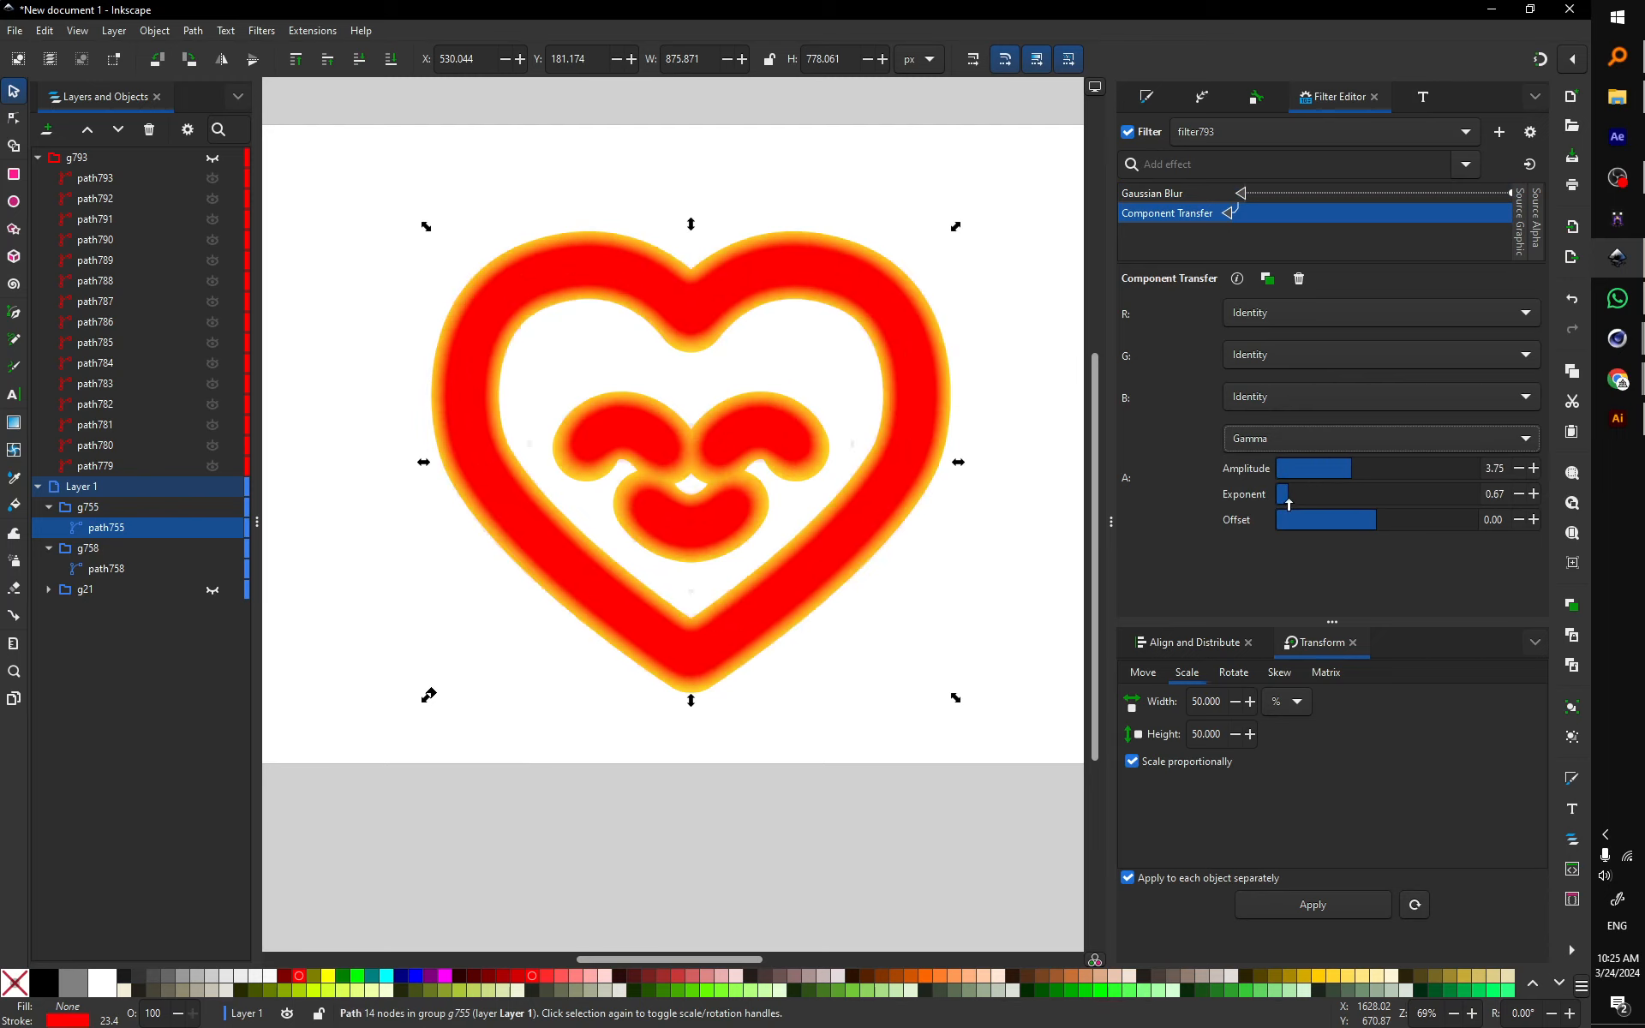
pyautogui.moveTo(1343, 488); pyautogui.dragTo(1379, 477)
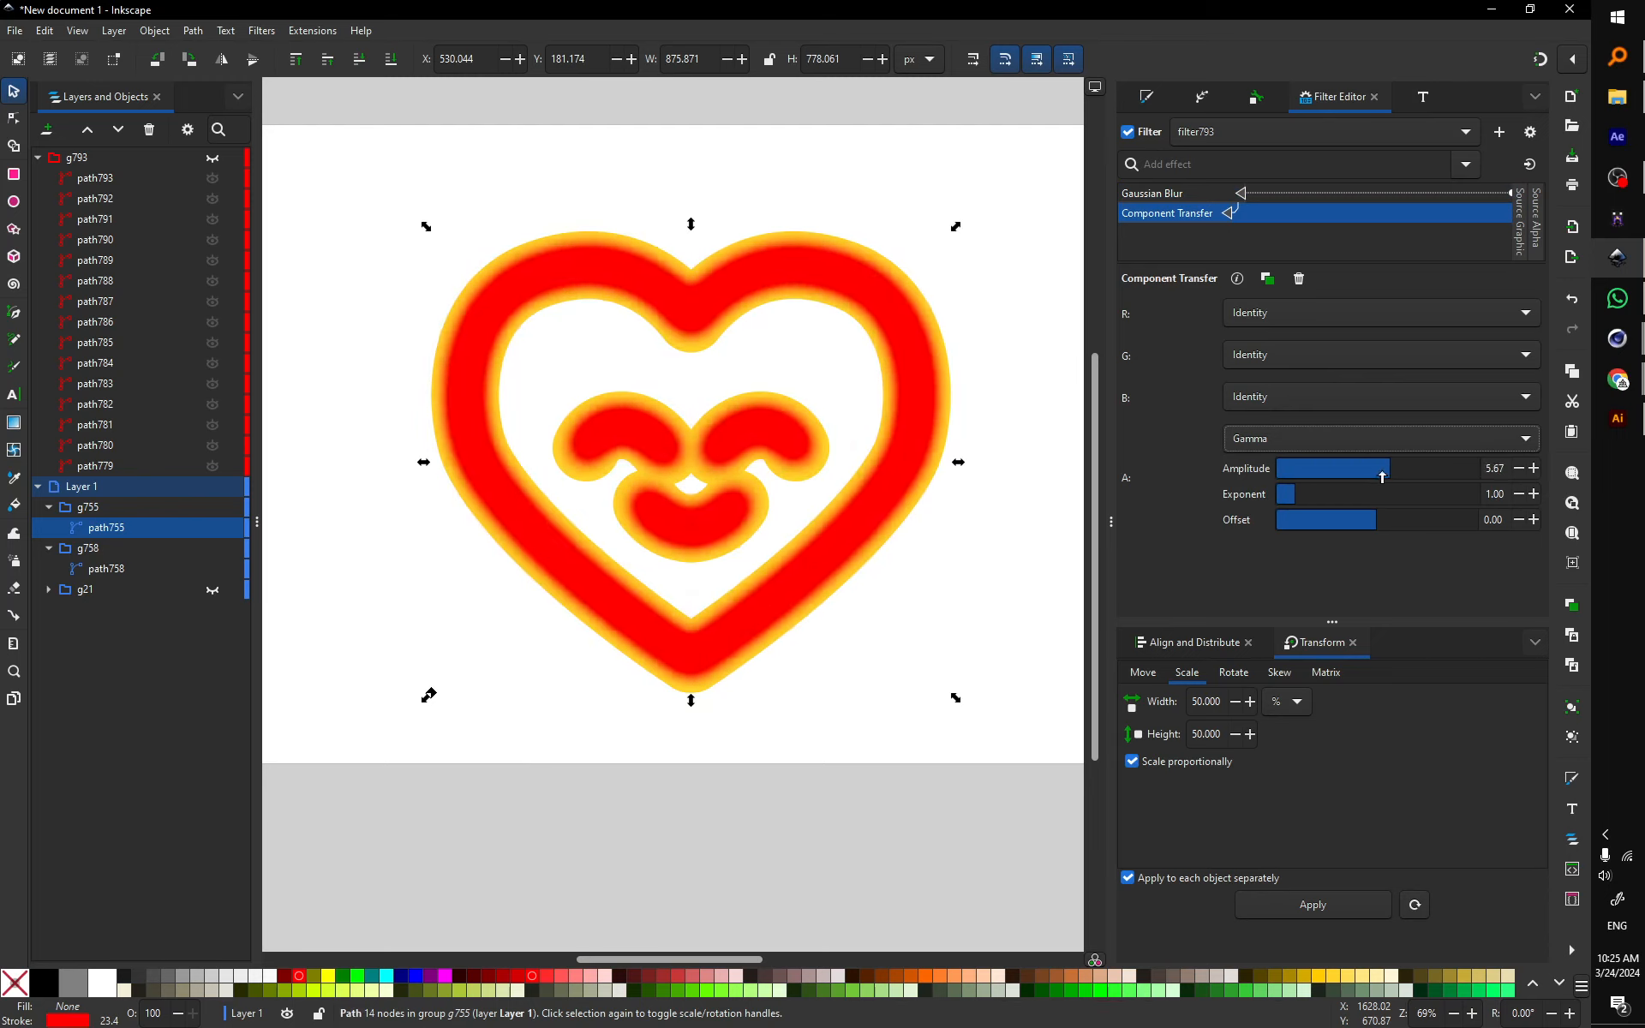
pyautogui.click(1170, 196)
pyautogui.moveTo(1232, 313); pyautogui.dragTo(1266, 314)
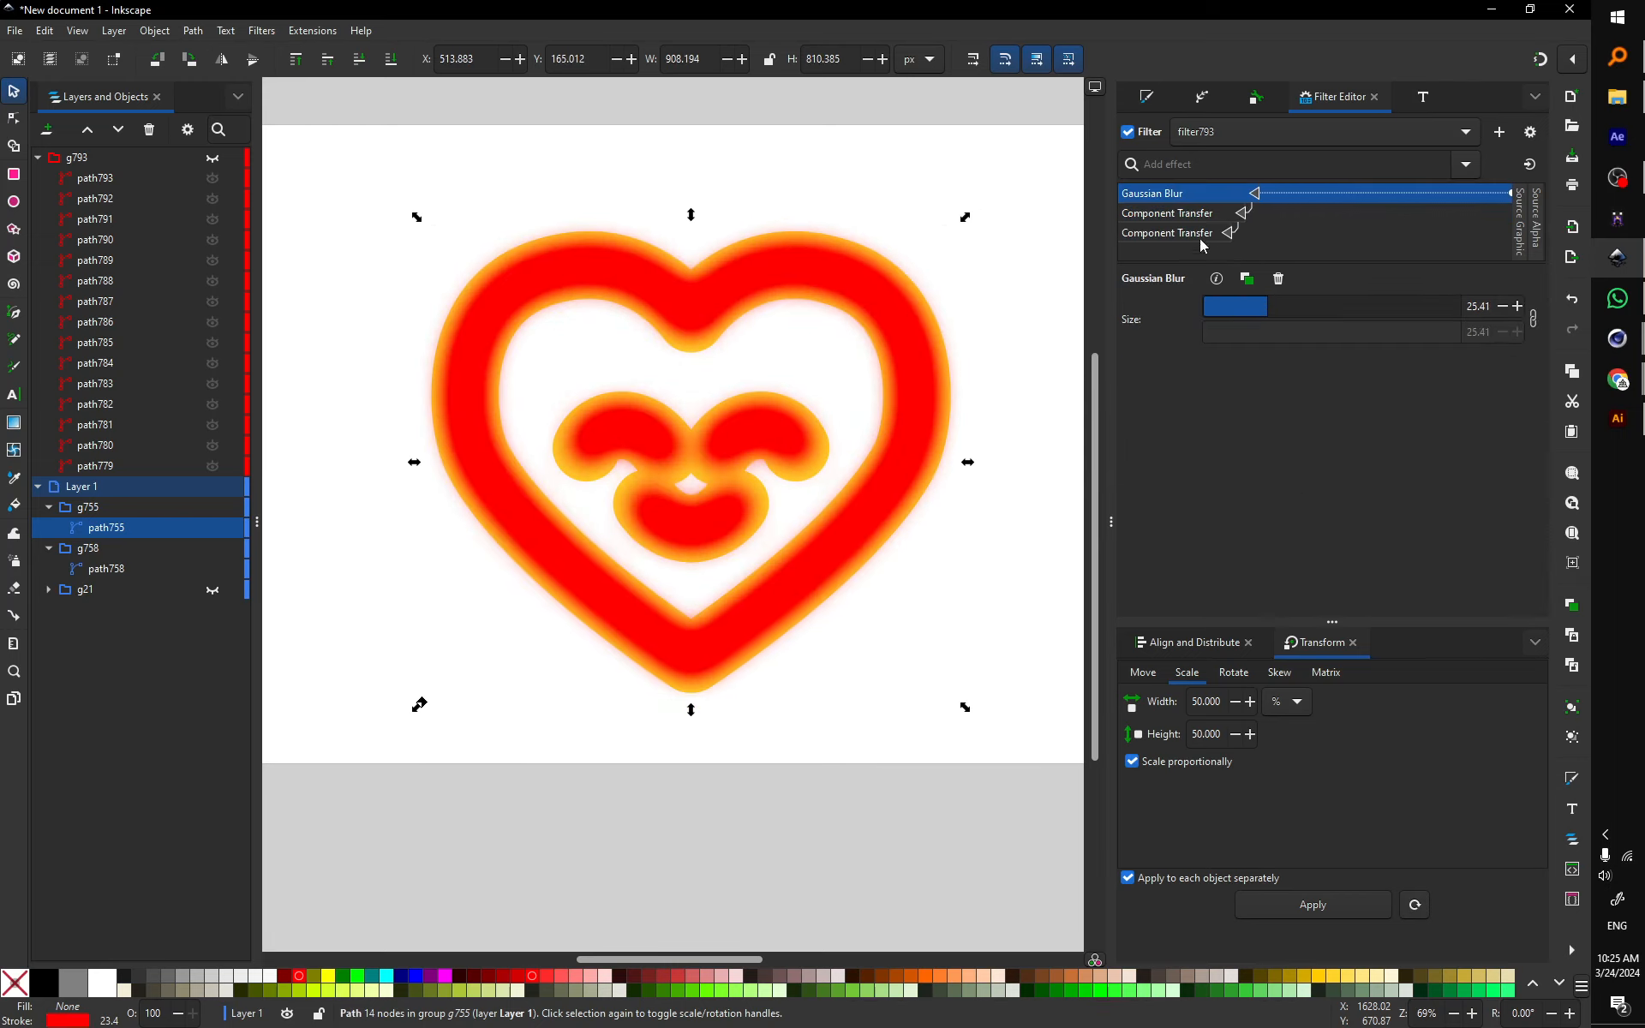
pyautogui.click(1192, 216)
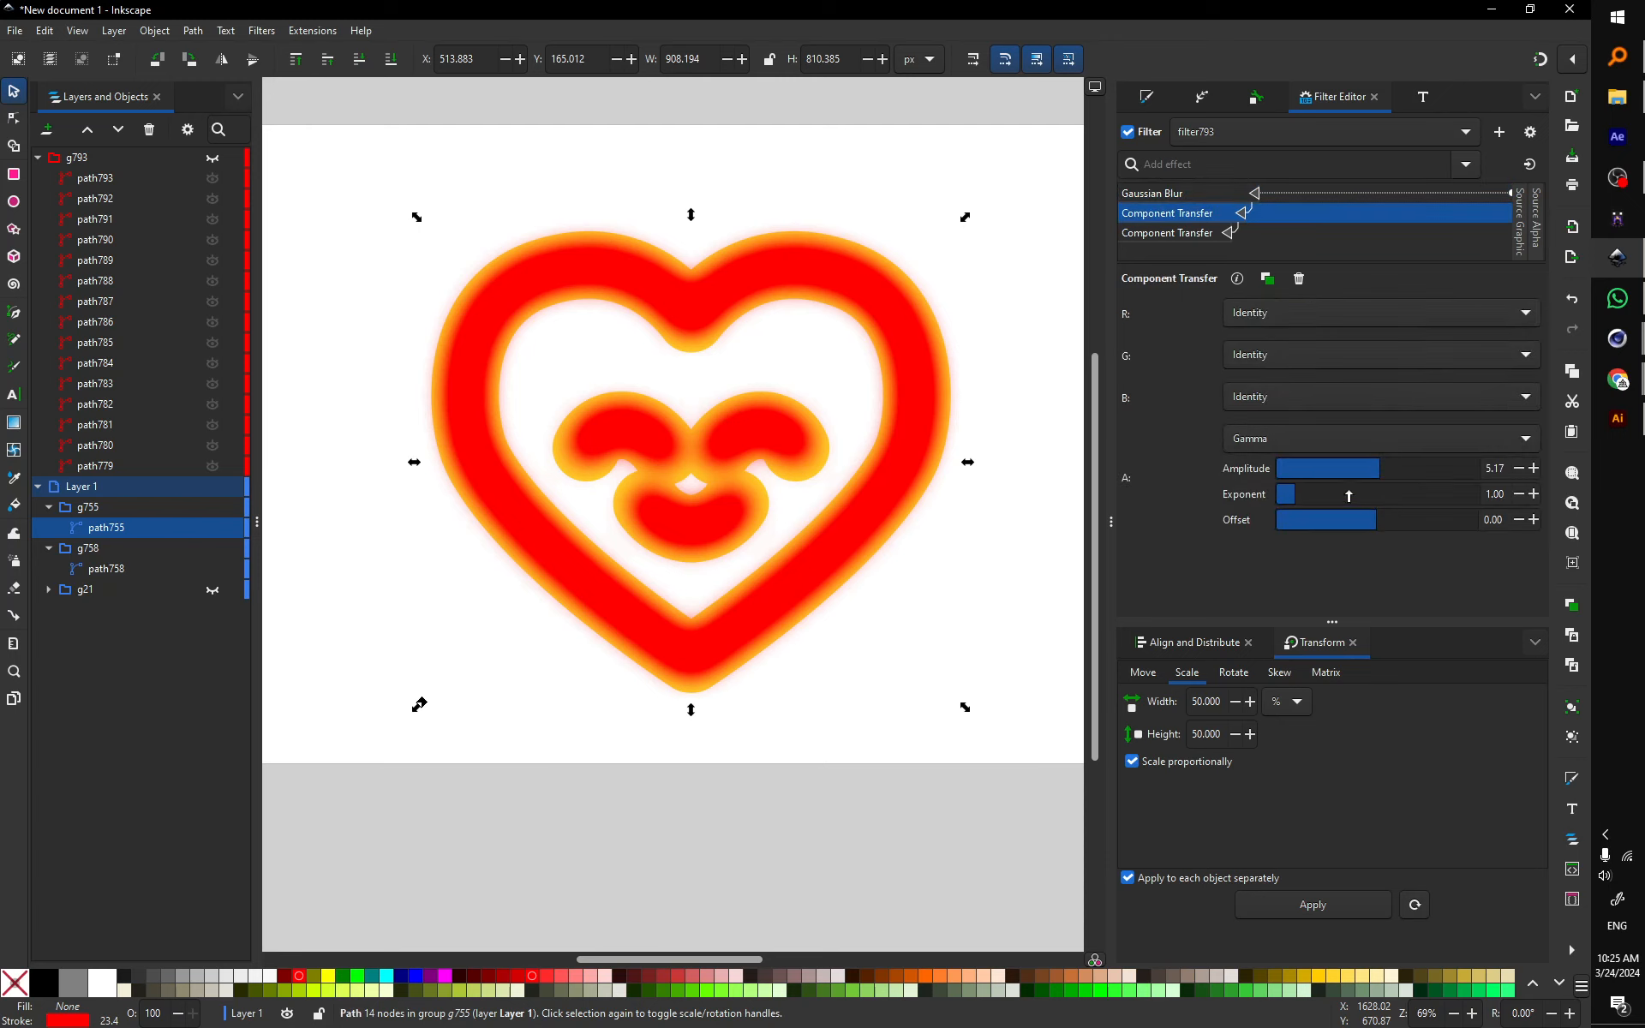
pyautogui.moveTo(1373, 484); pyautogui.dragTo(1300, 506)
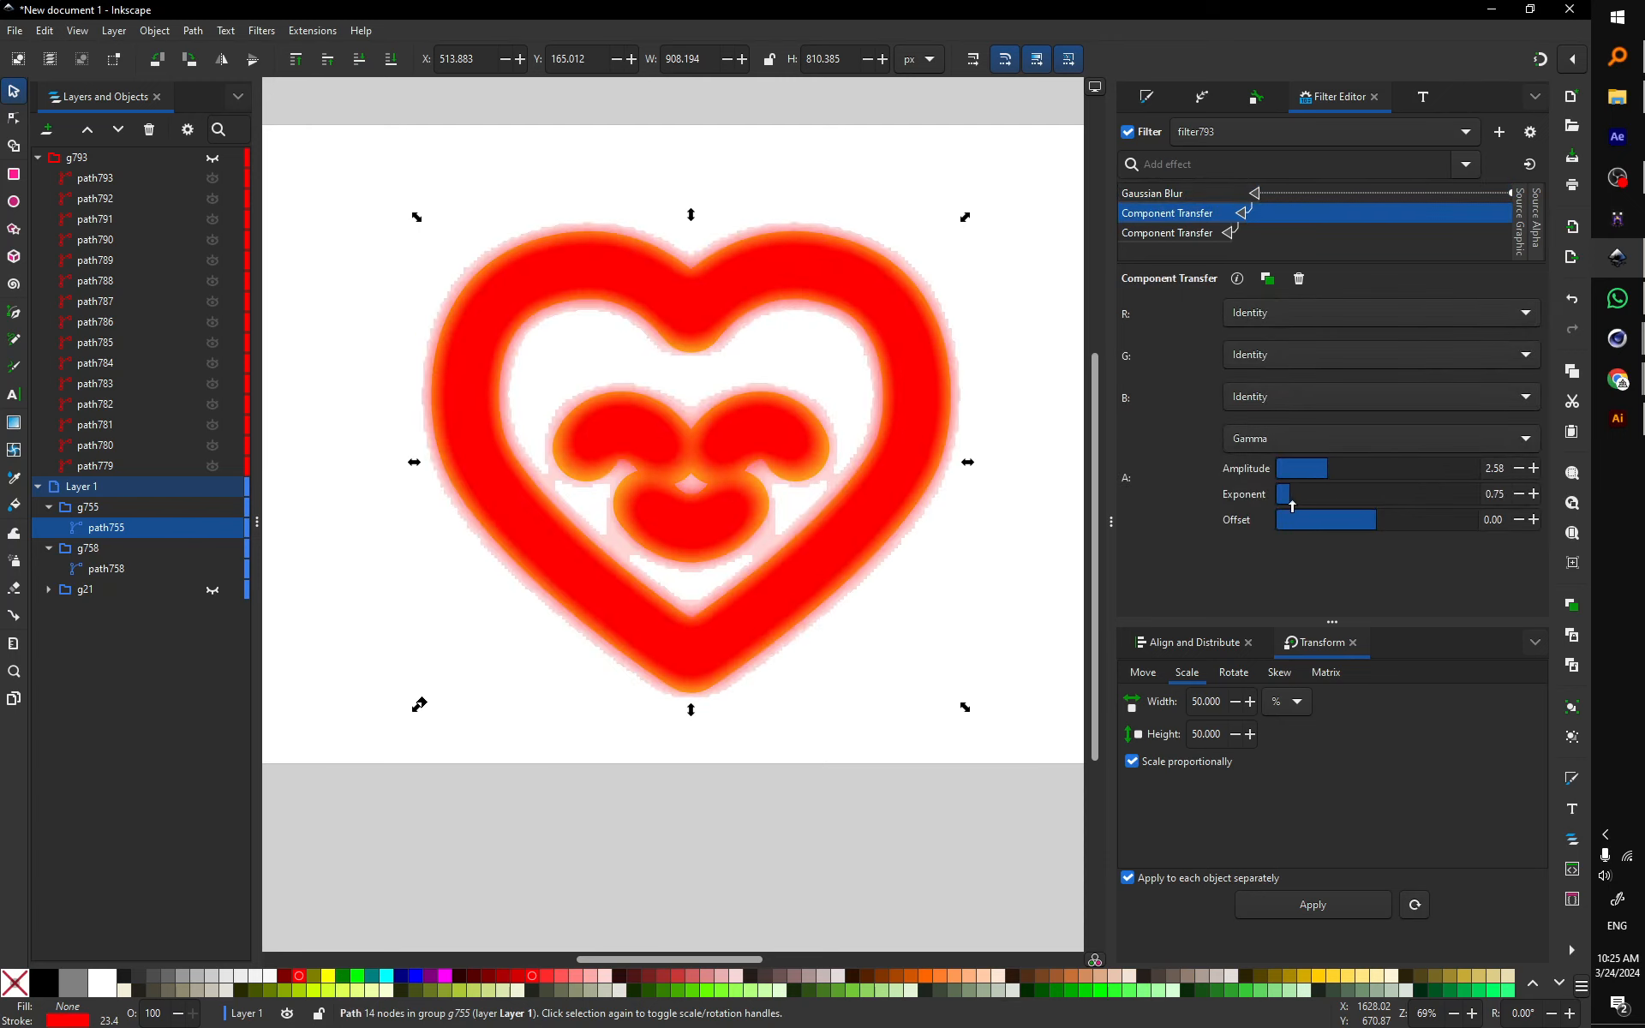
pyautogui.click(873, 669)
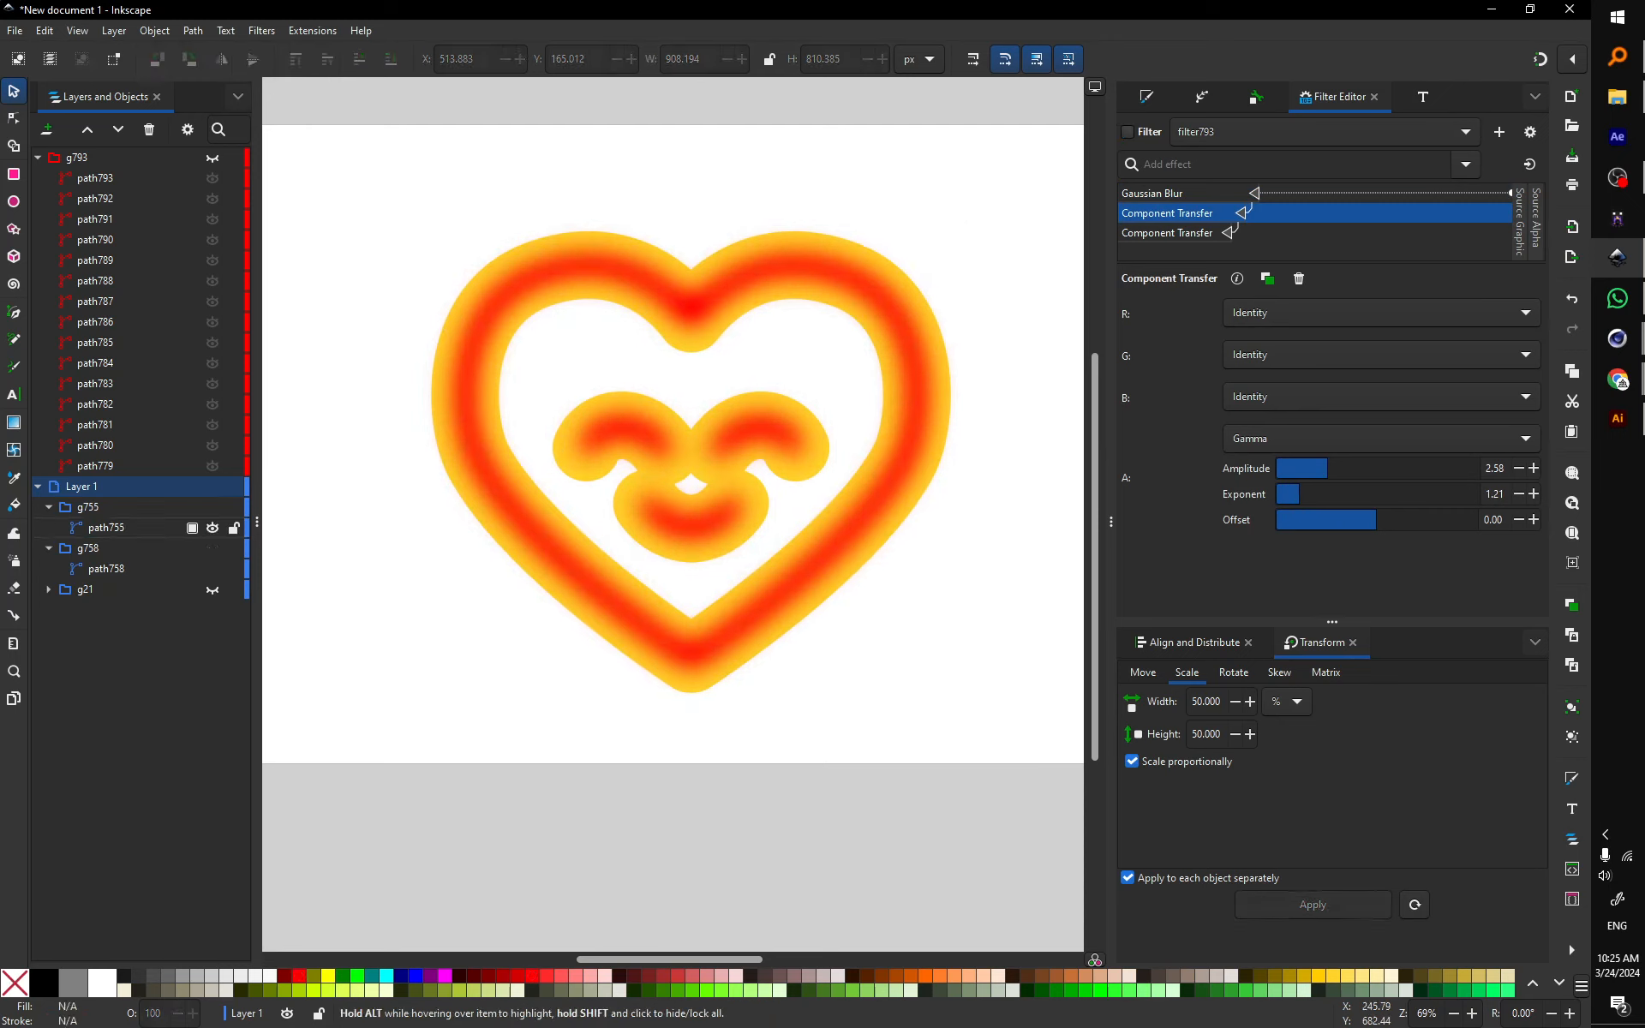
pyautogui.click(14, 117)
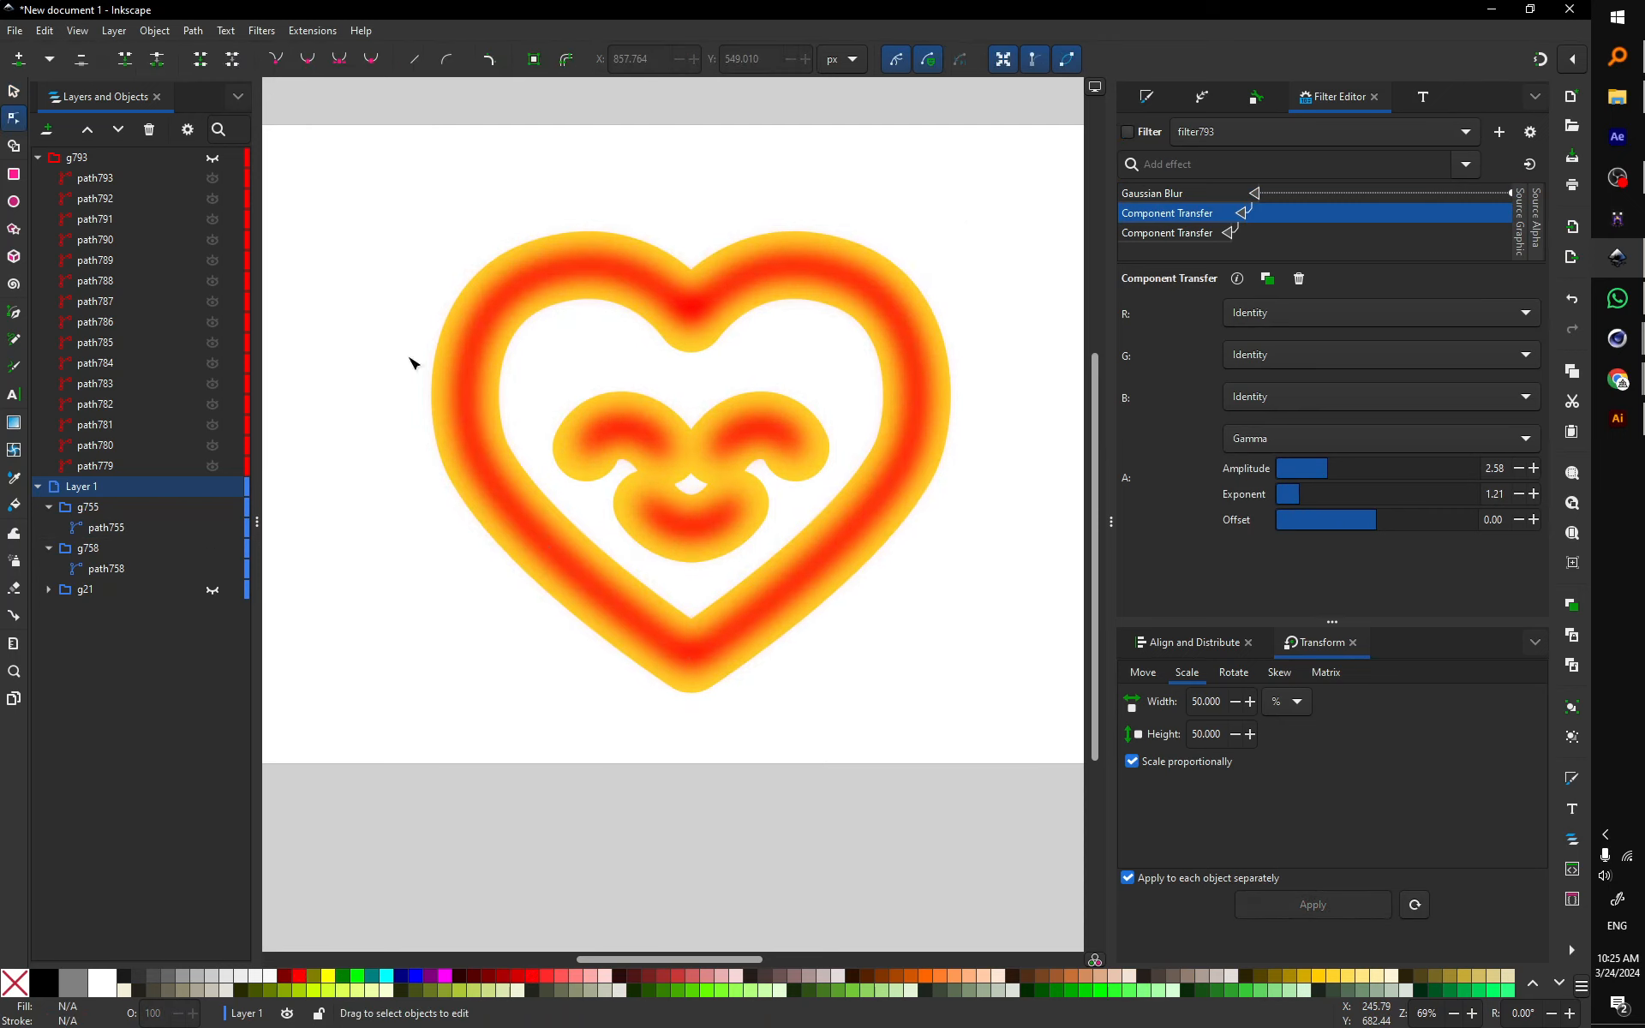
pyautogui.click(683, 305)
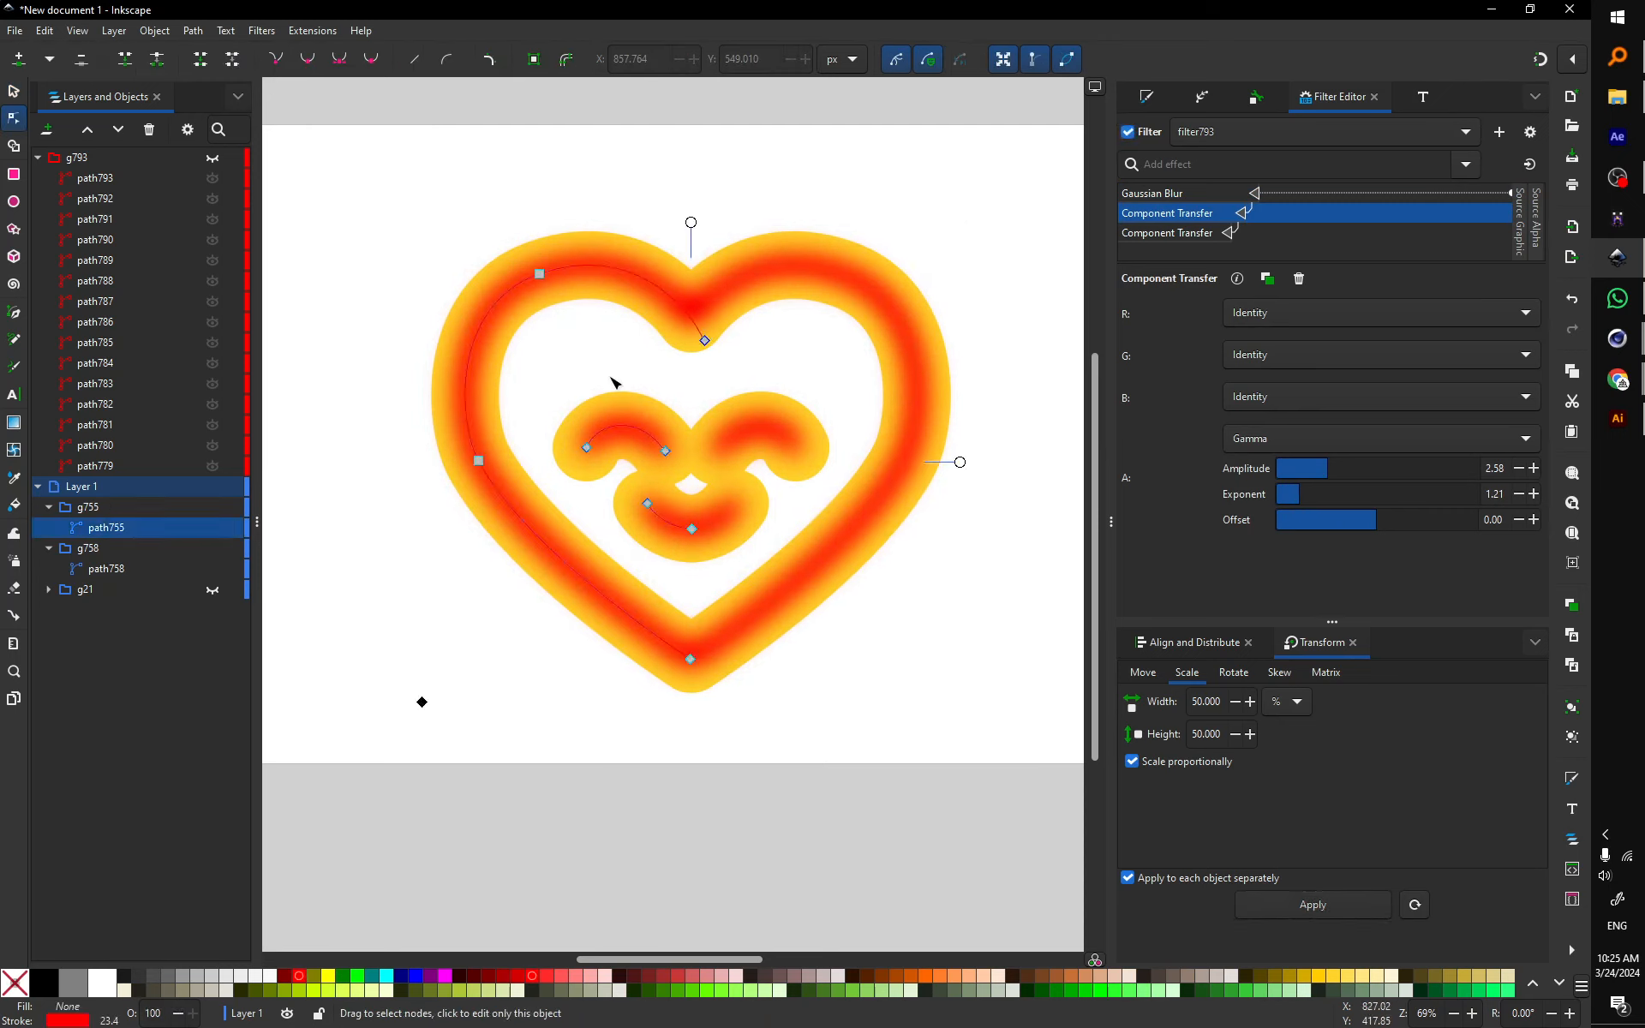
pyautogui.click(119, 570)
pyautogui.keyDown('ctrl'); pyautogui.click(108, 532); pyautogui.keyUp('ctrl')
pyautogui.click(446, 423)
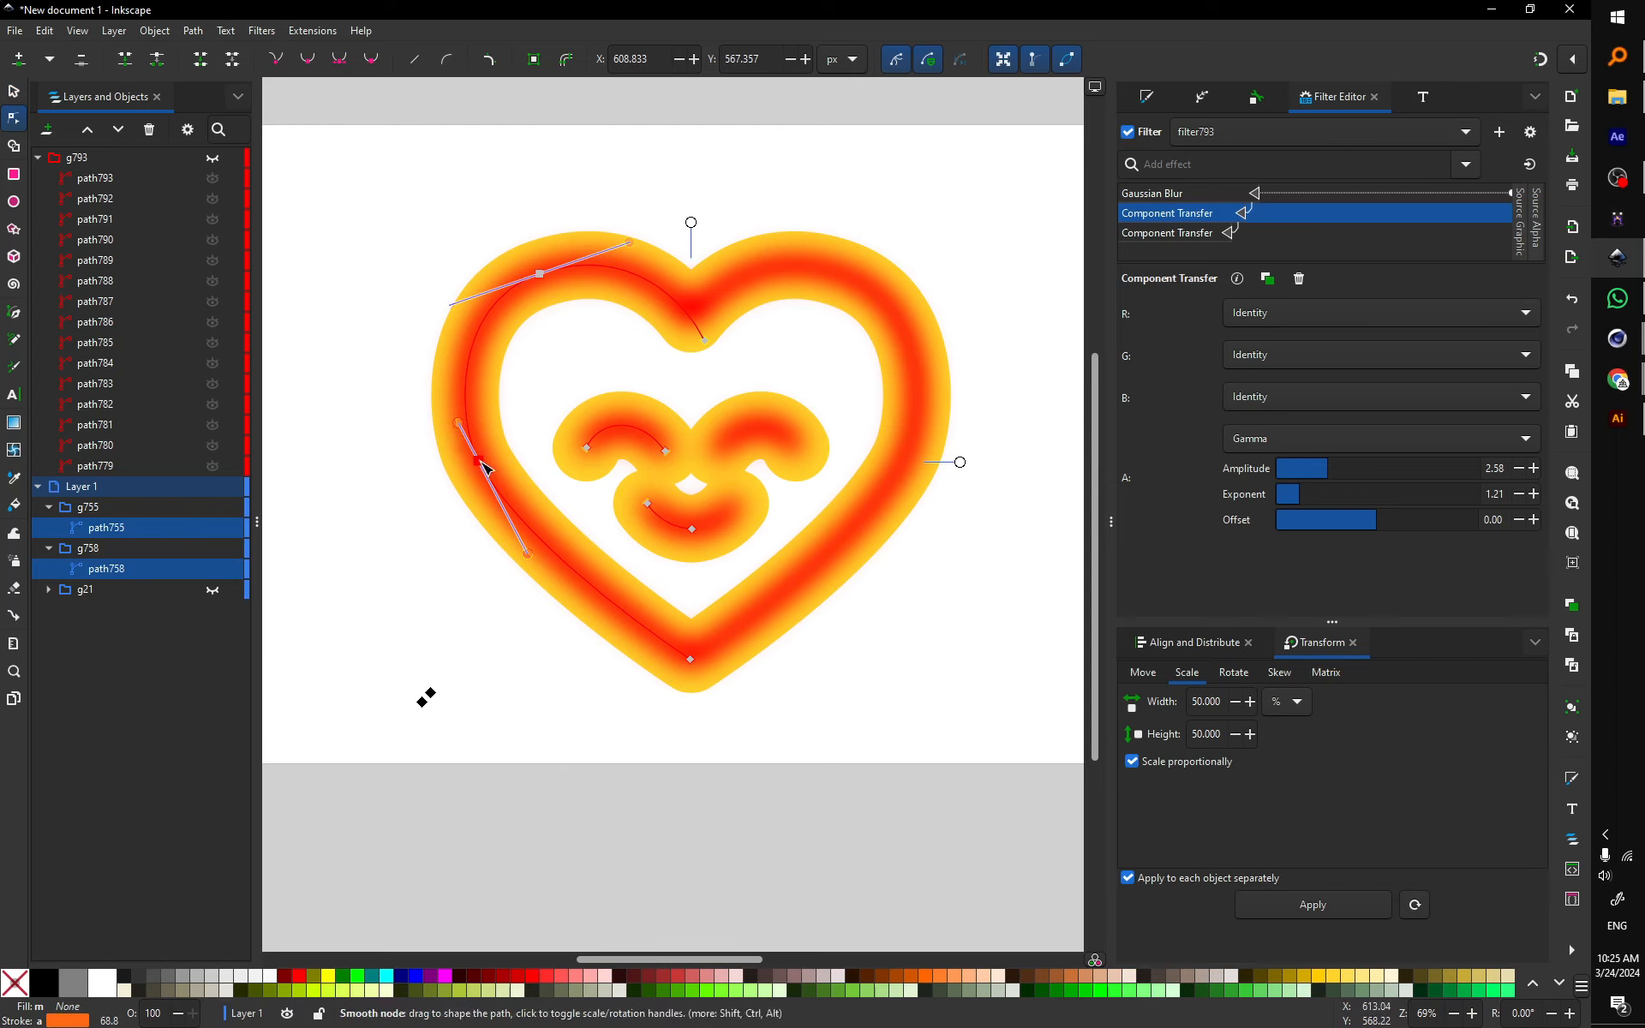
pyautogui.moveTo(479, 460); pyautogui.dragTo(447, 495)
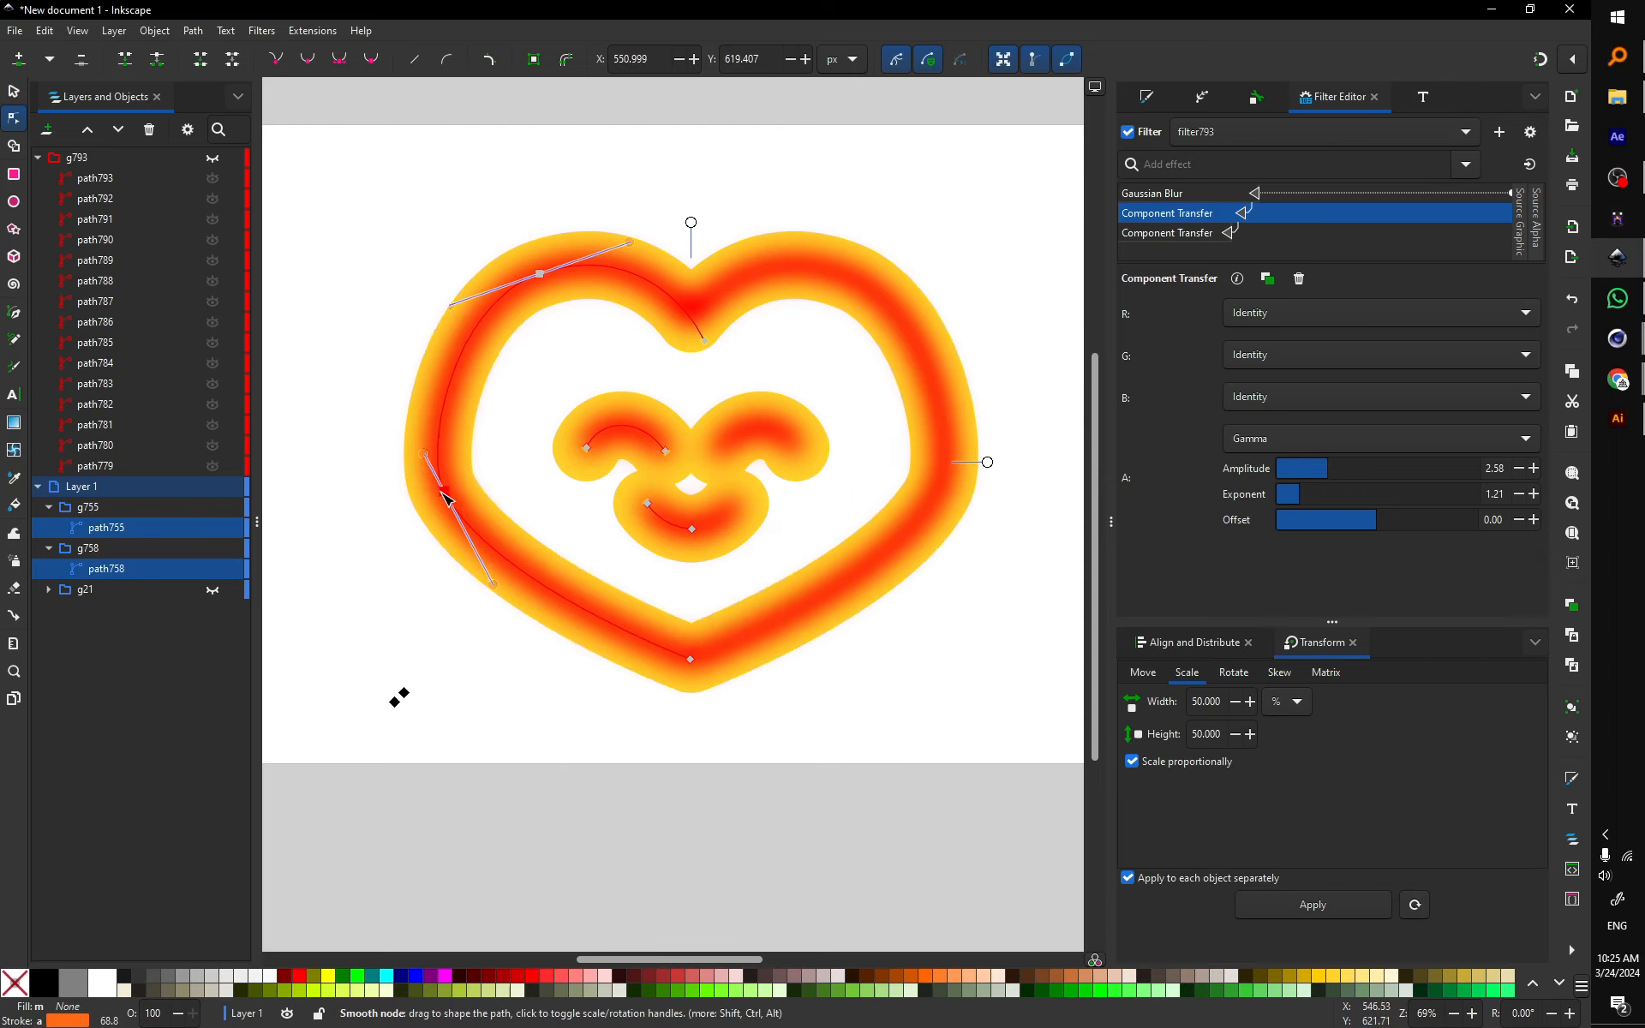
pyautogui.moveTo(446, 499); pyautogui.dragTo(489, 471)
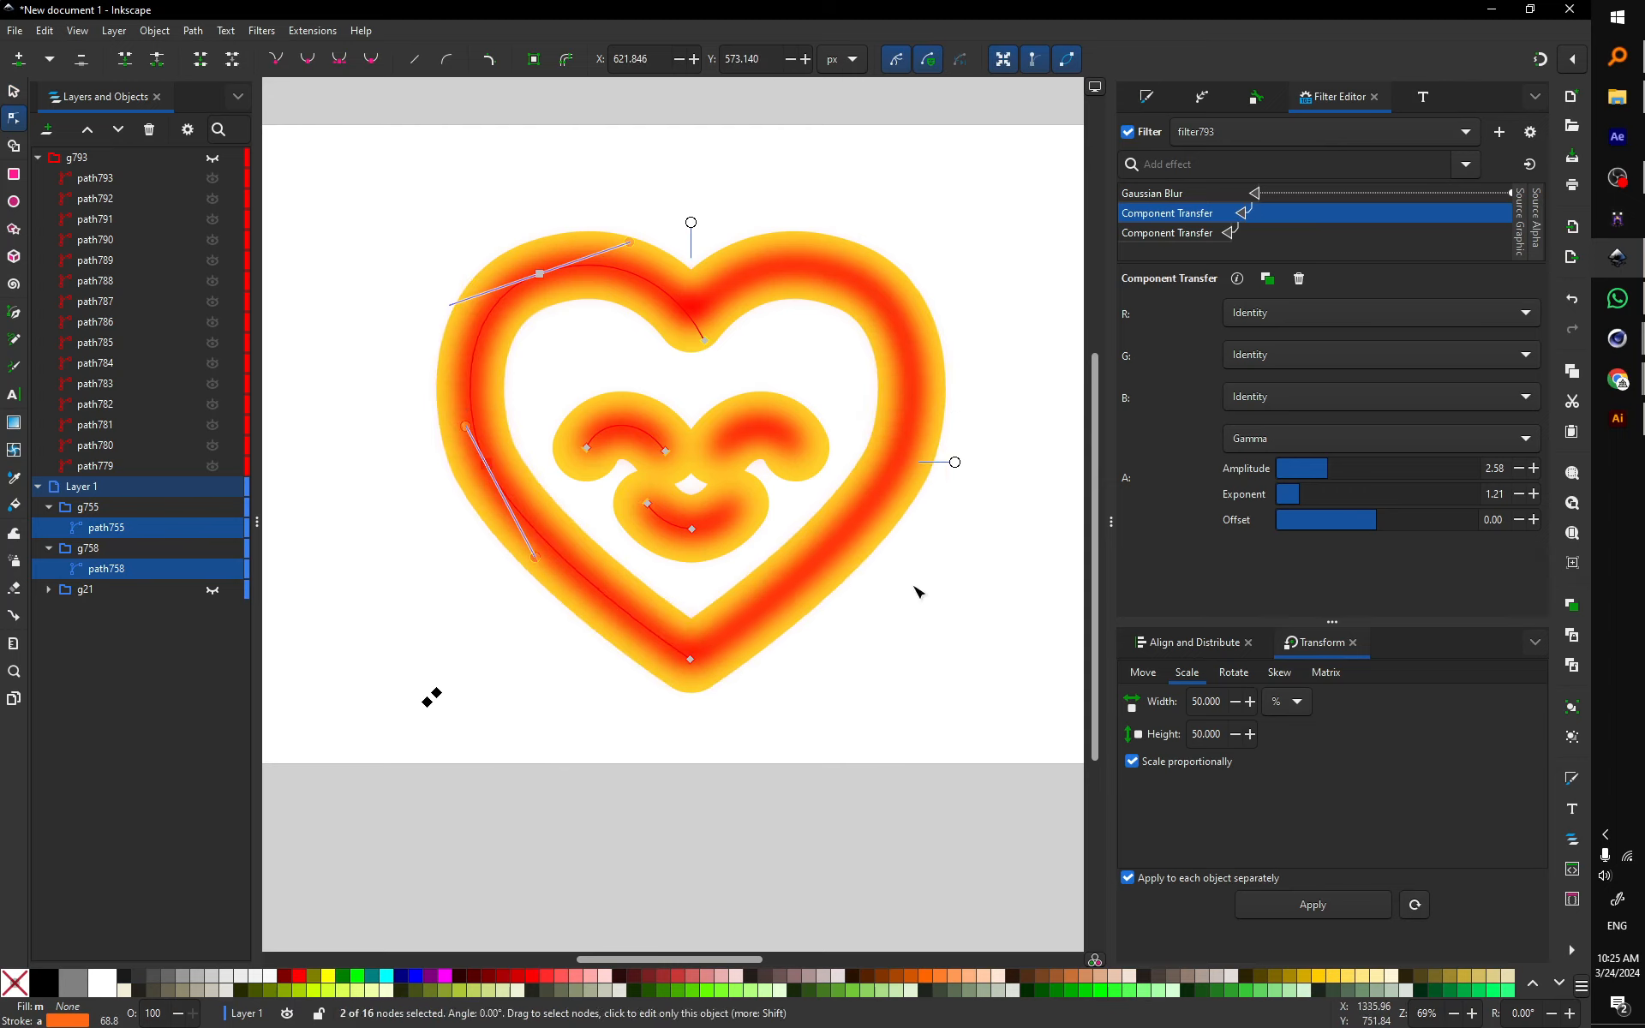
pyautogui.click(942, 657)
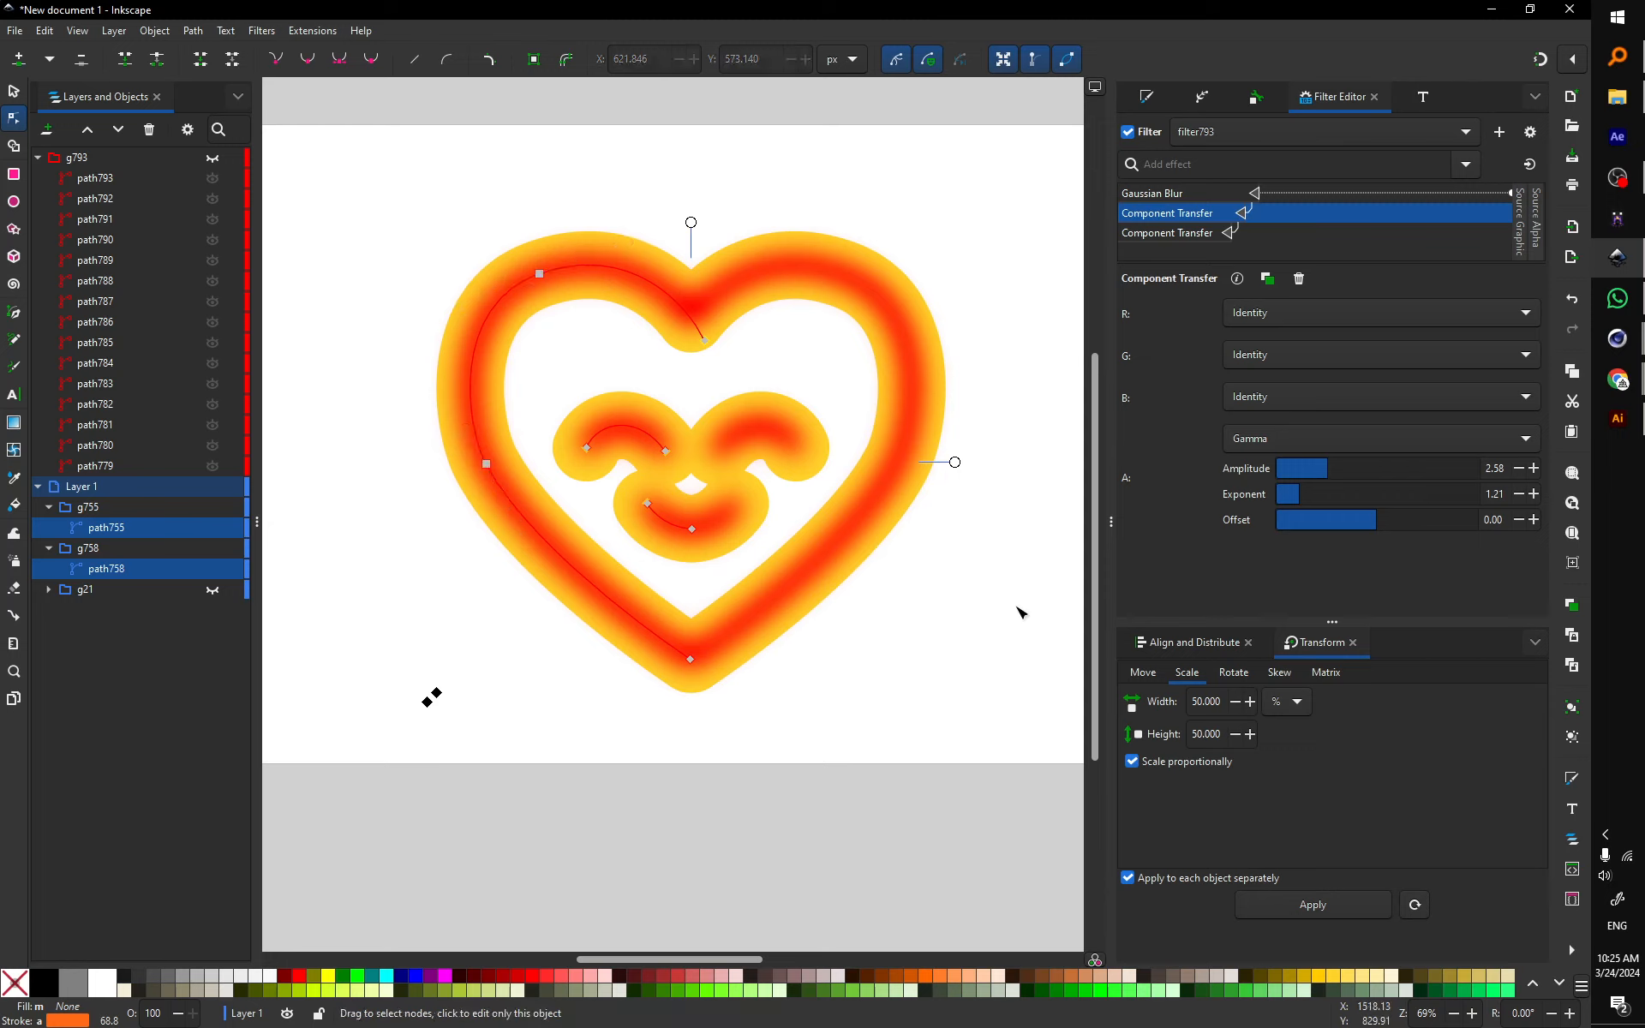
pyautogui.click(981, 589)
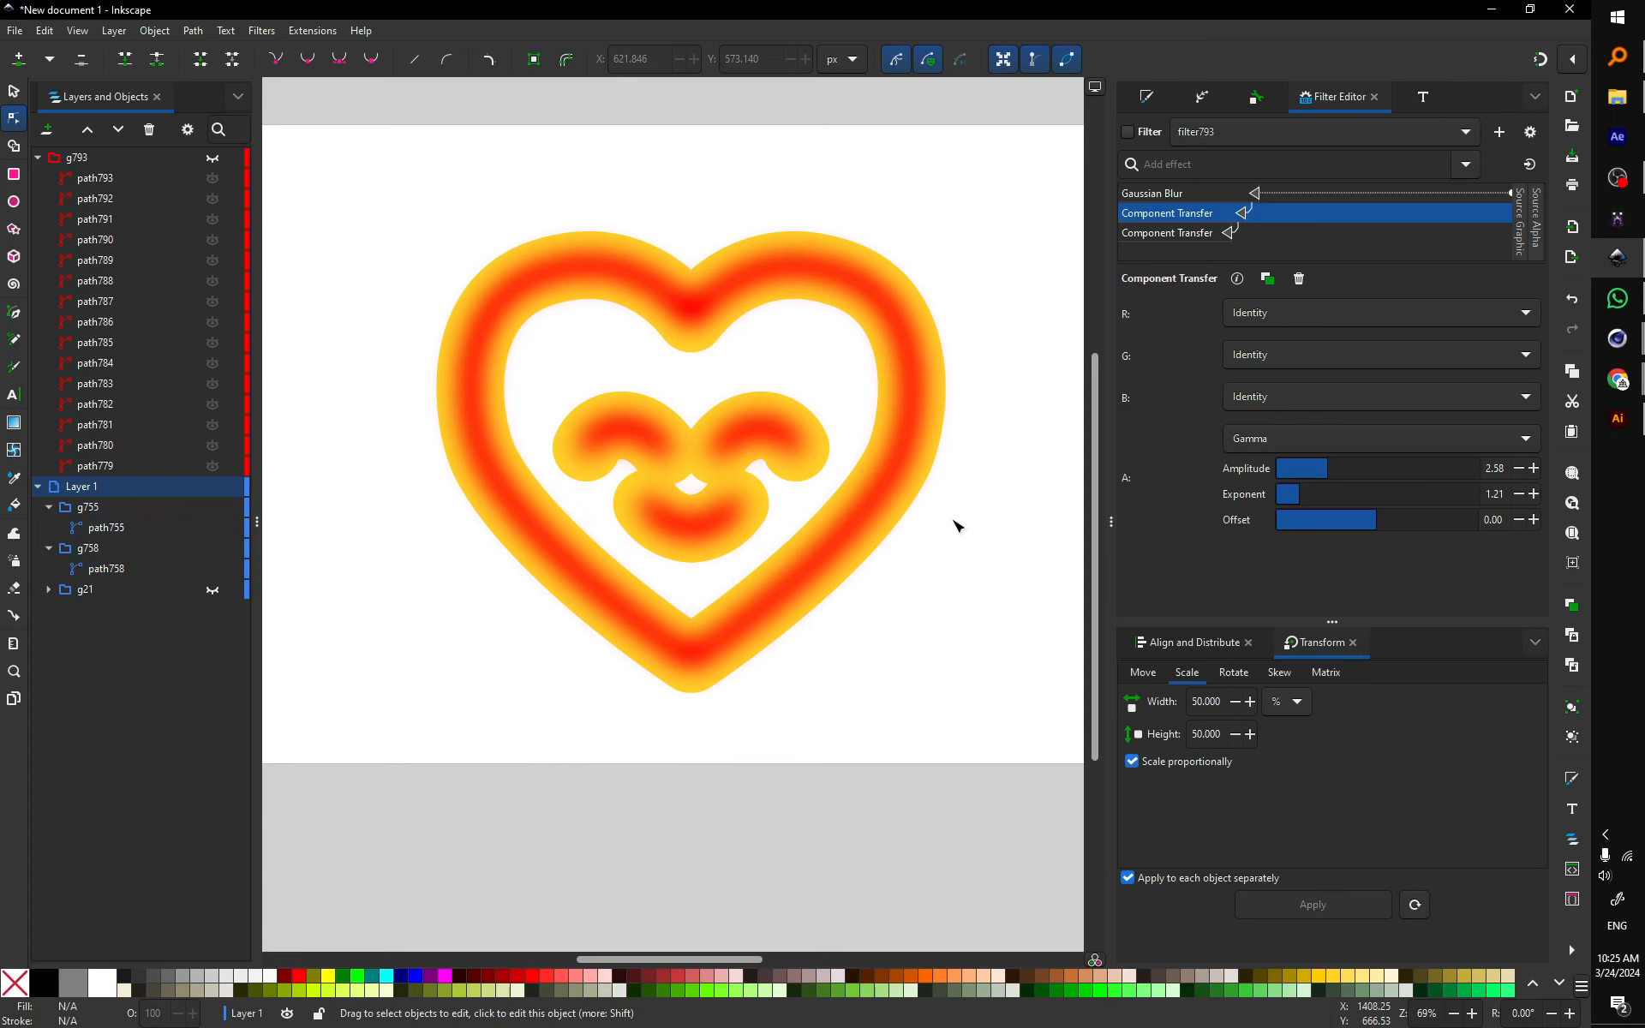